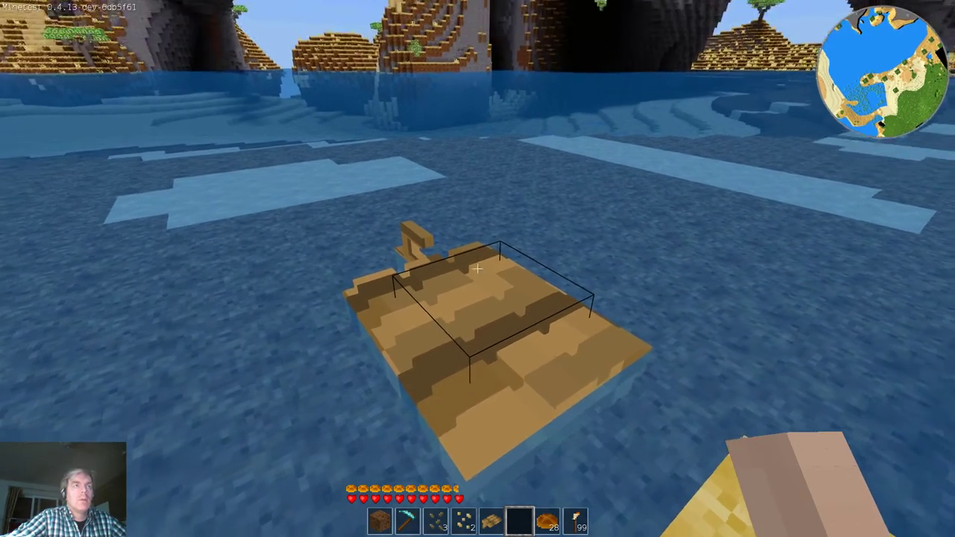
# Step: In Minetest, walk around the floating boat to view it from several sides and distances
pyautogui.press('s')
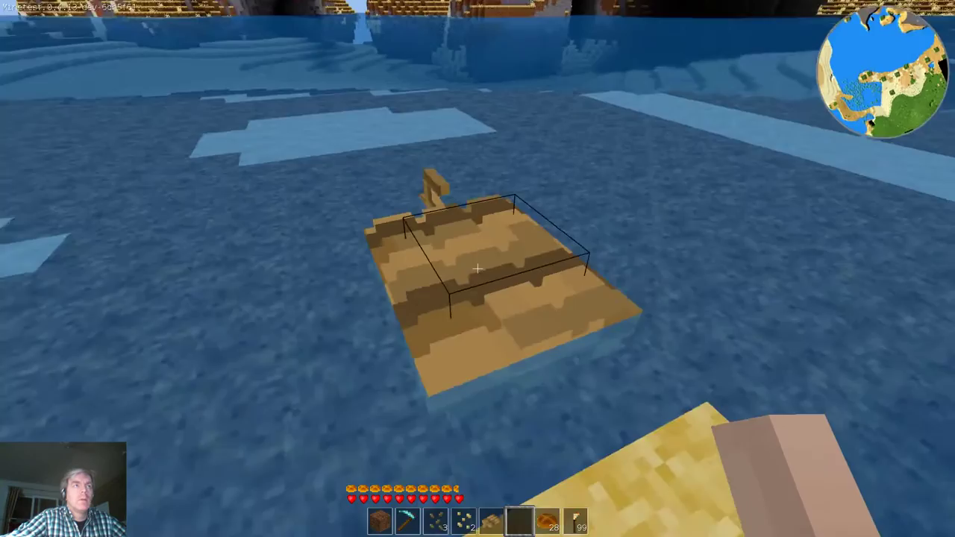
pyautogui.press('d')
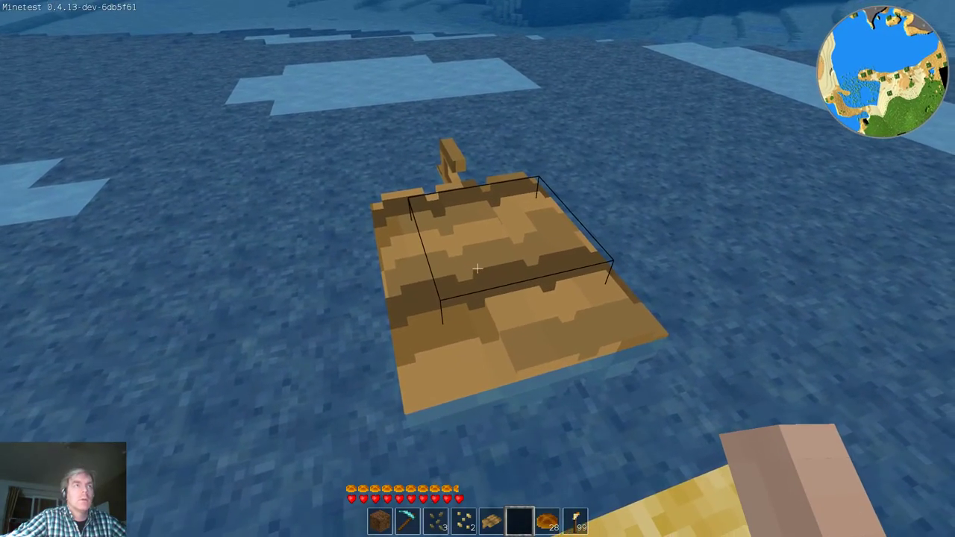
pyautogui.press('d')
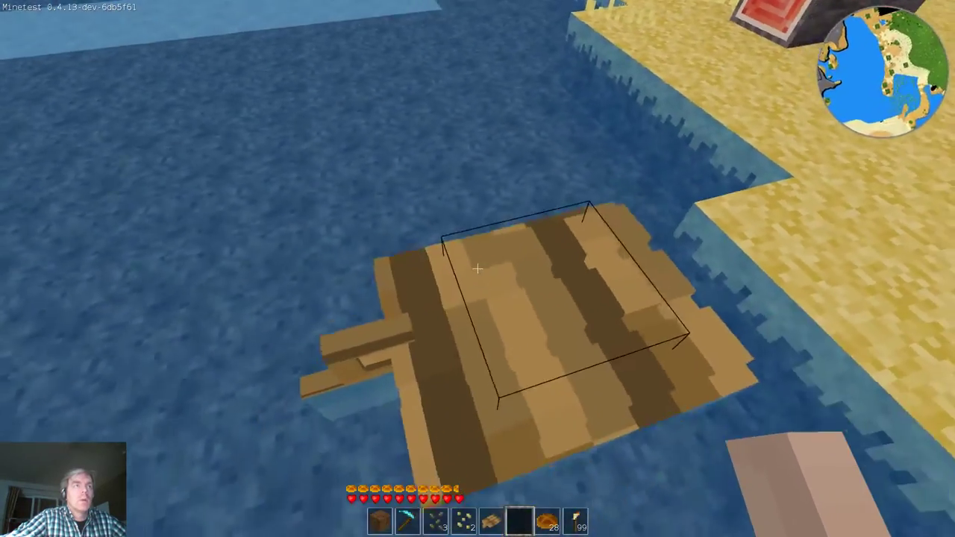
pyautogui.press('d')
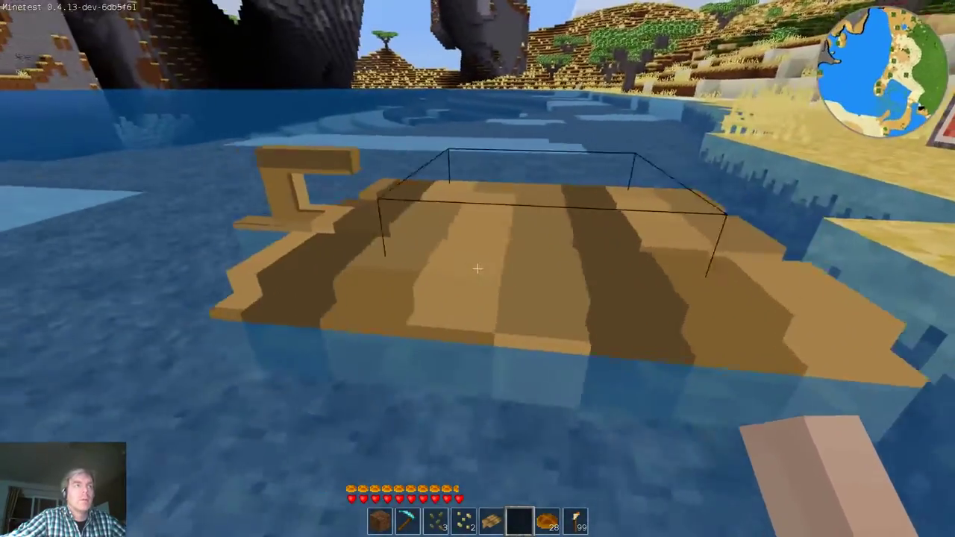
pyautogui.press('d')
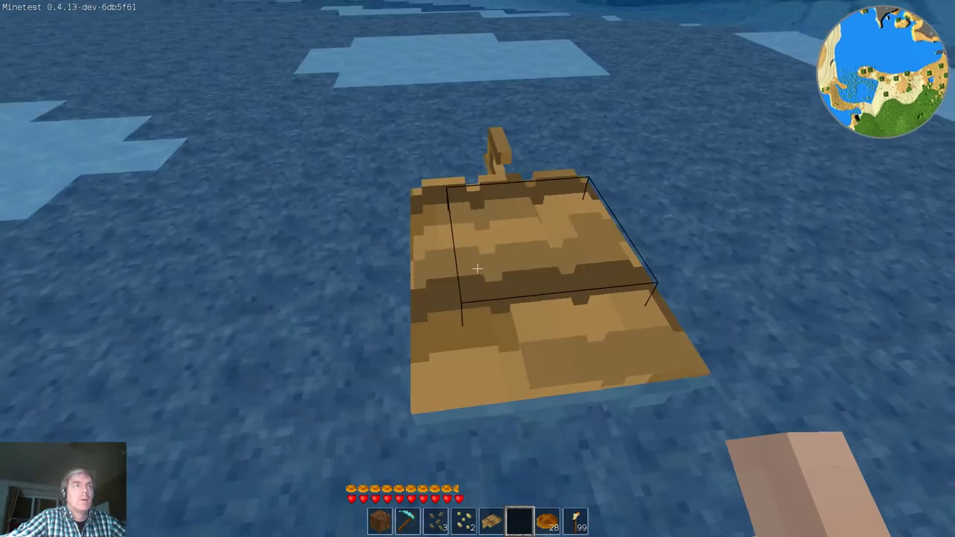
pyautogui.press('d')
pyautogui.press('s')
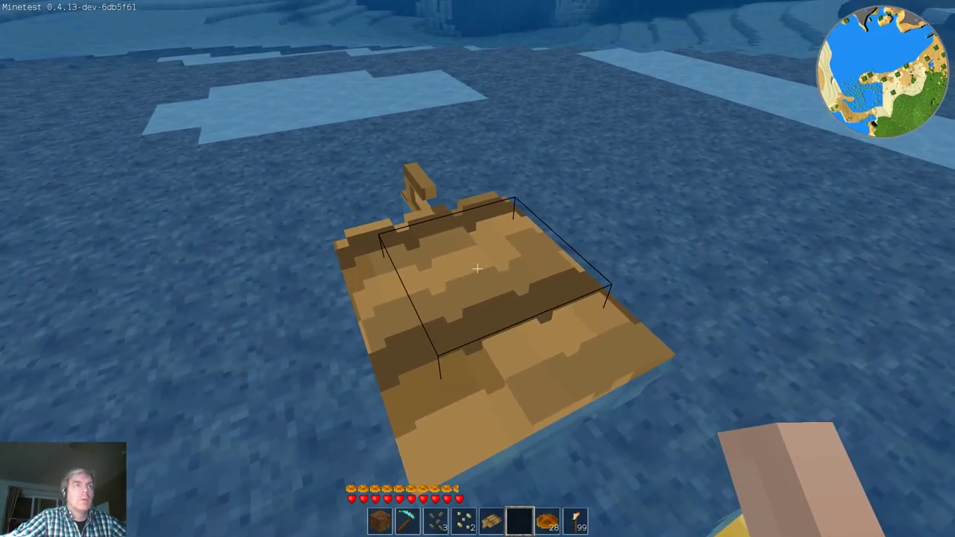
pyautogui.press('s')
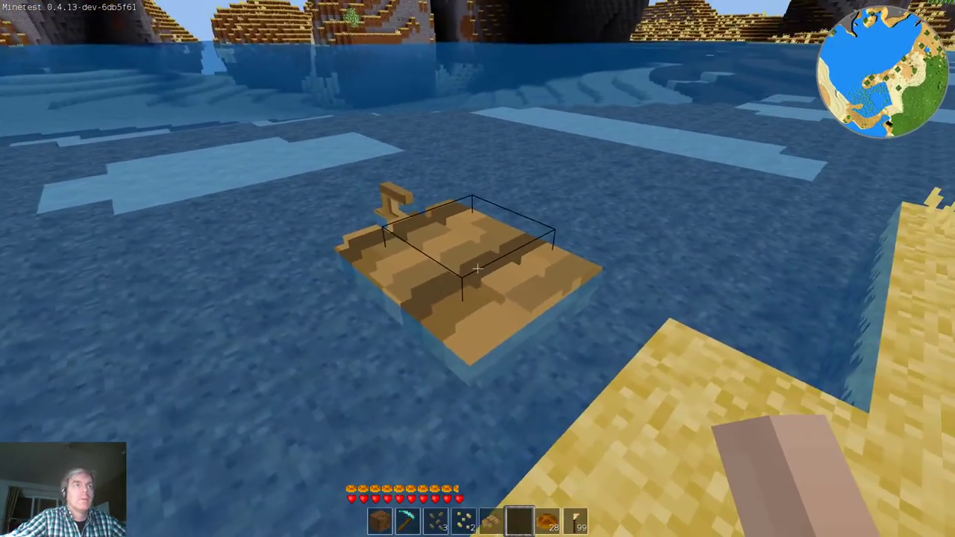
pyautogui.press('d')
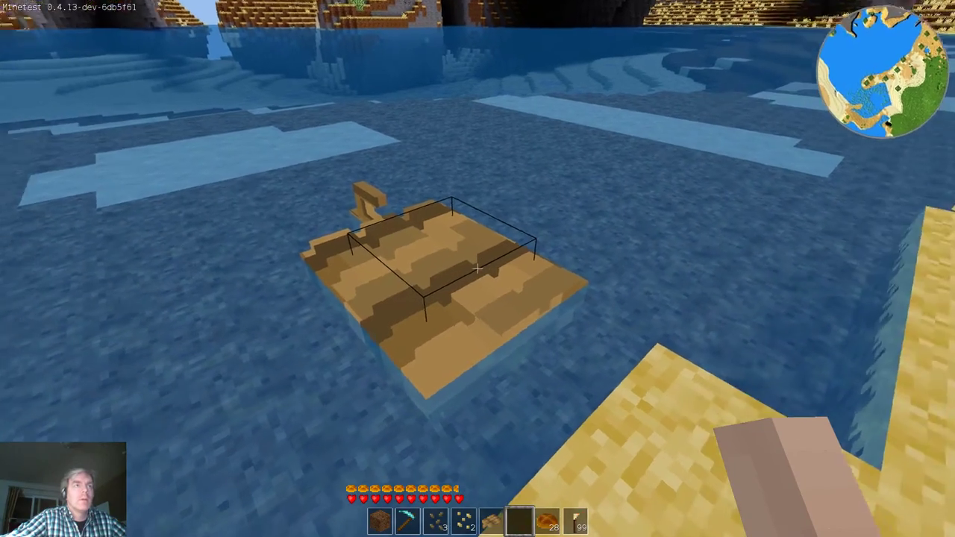
pyautogui.press('w')
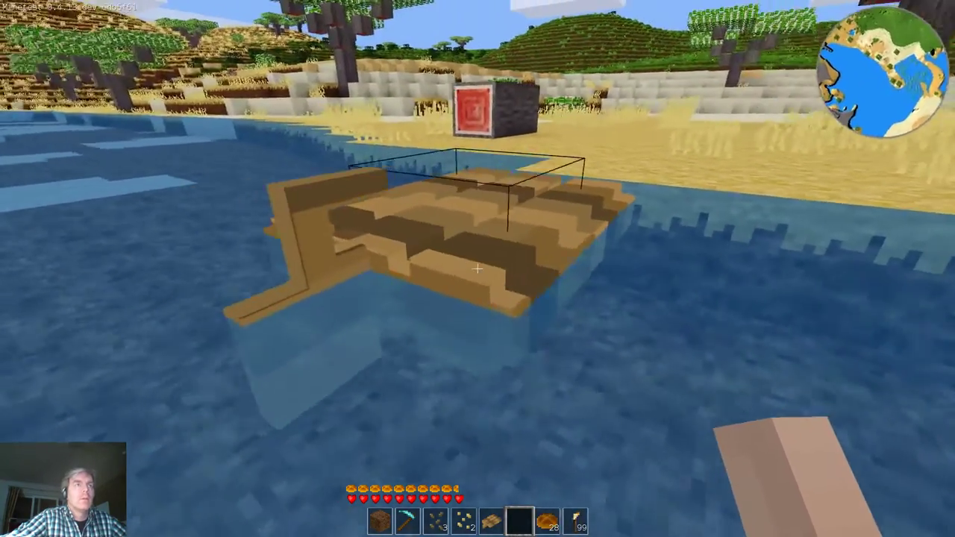
pyautogui.press('d')
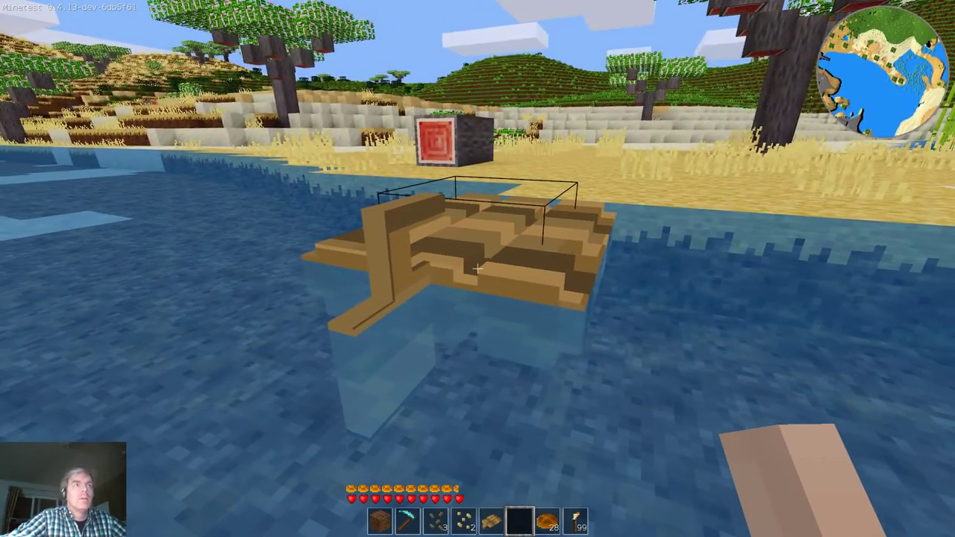
pyautogui.press('d')
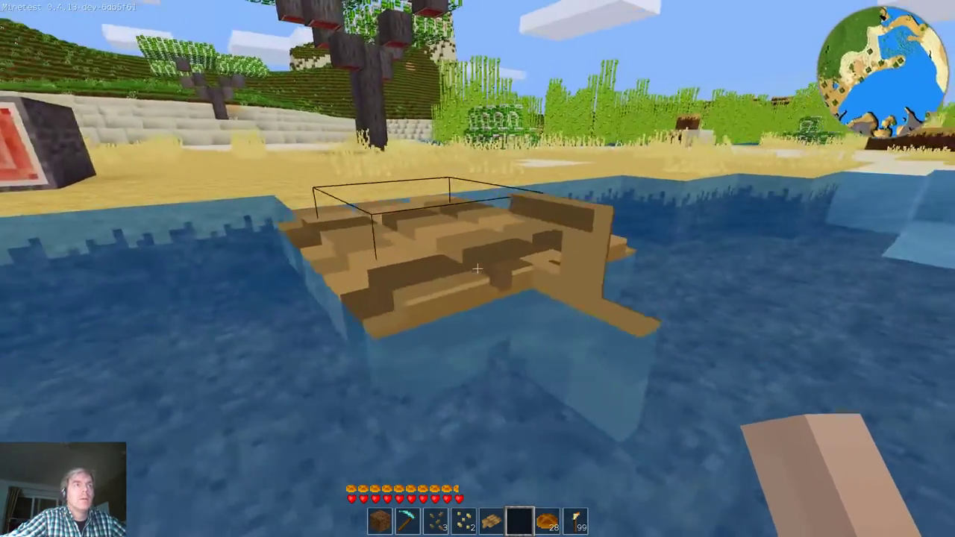
pyautogui.press('d')
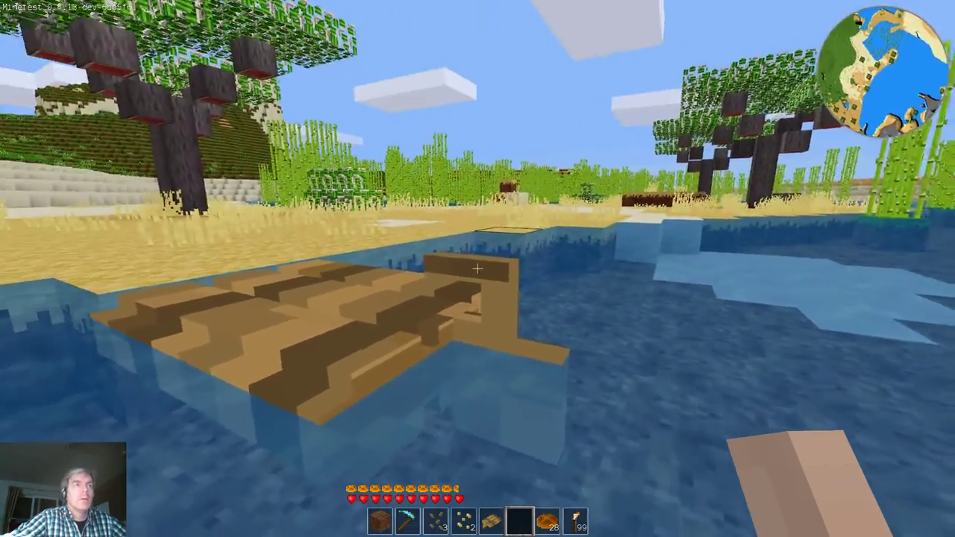
pyautogui.press('d')
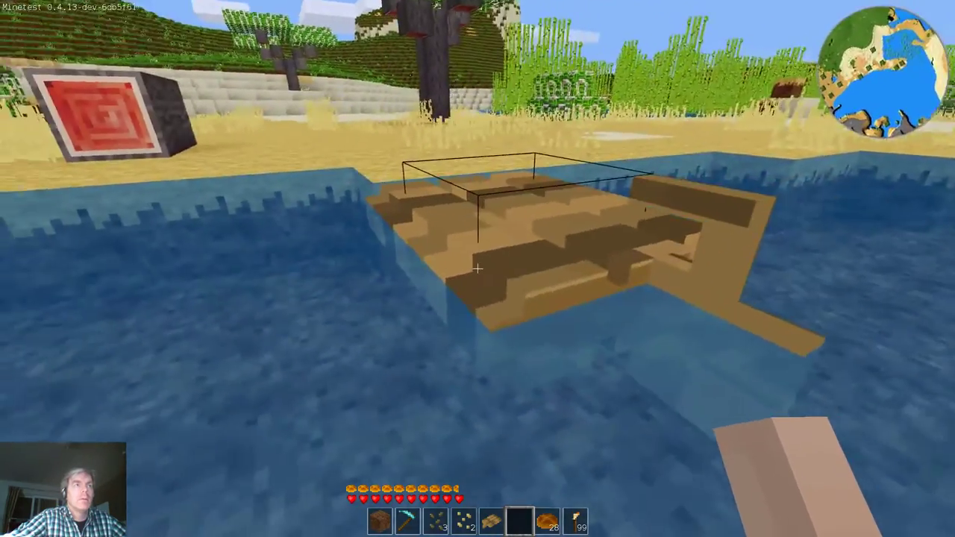
pyautogui.press('w')
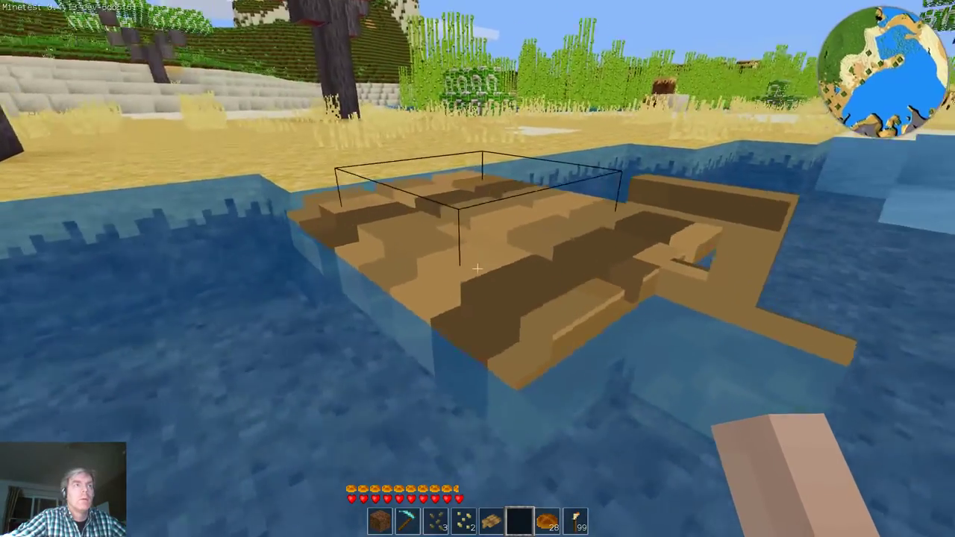
pyautogui.press('w')
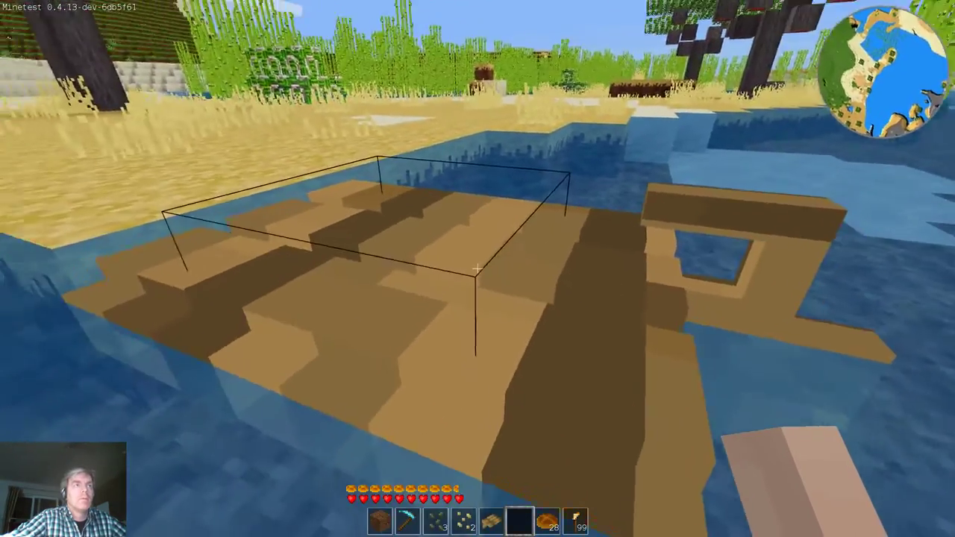
pyautogui.press('a')
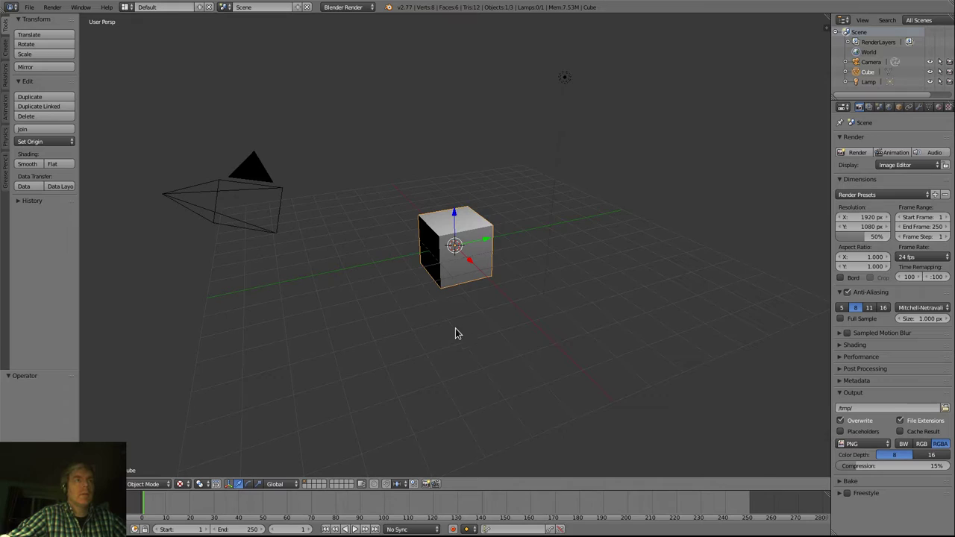
# Step: In Blender, select the default cube alone and delete it, confirming the deletion
pyautogui.scroll(3, 457, 333)
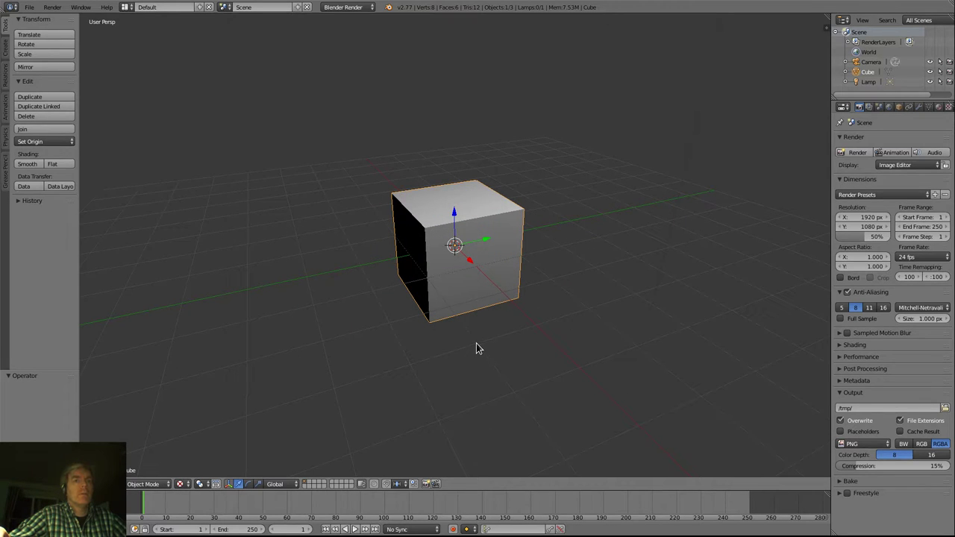
pyautogui.moveTo(456, 348); pyautogui.dragTo(481, 349, button='middle')
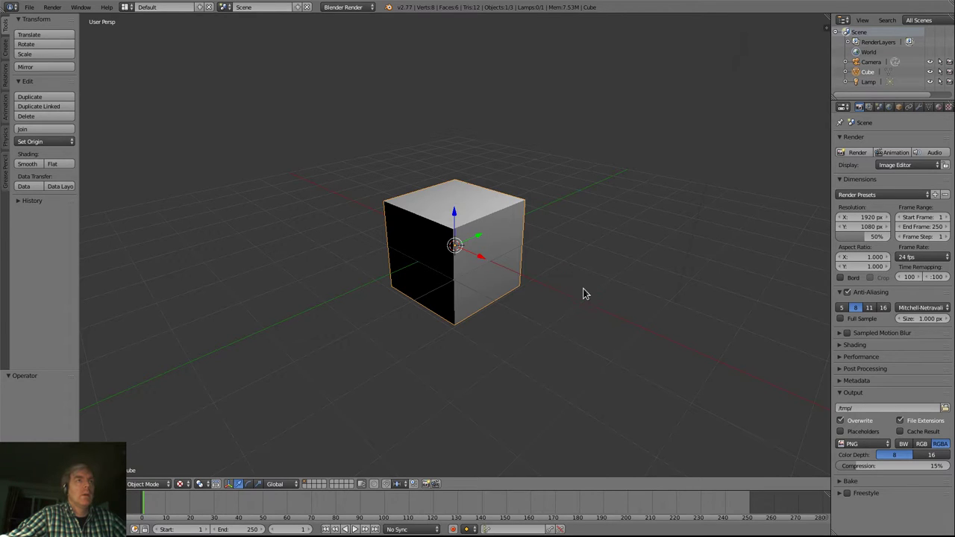
pyautogui.press('a')
pyautogui.press('a')
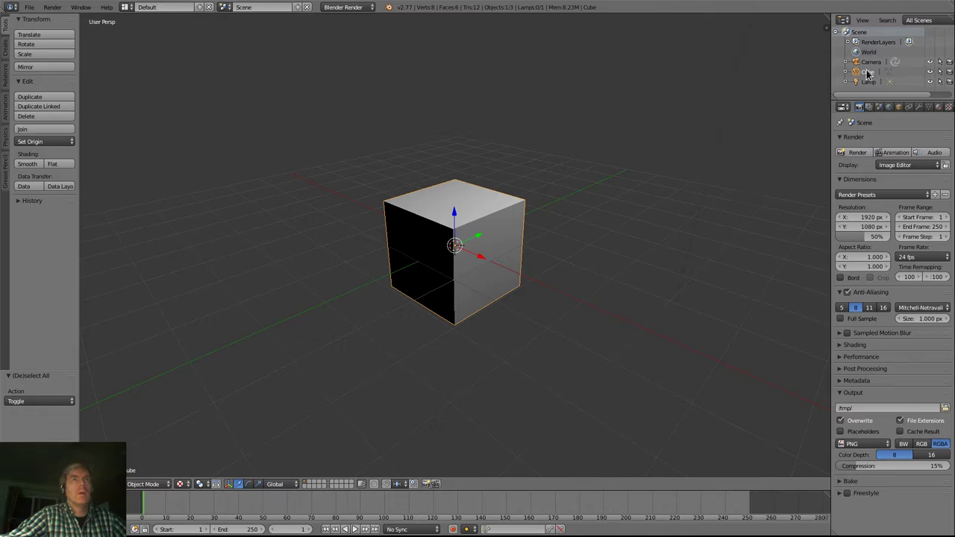
pyautogui.press('a')
pyautogui.press('a')
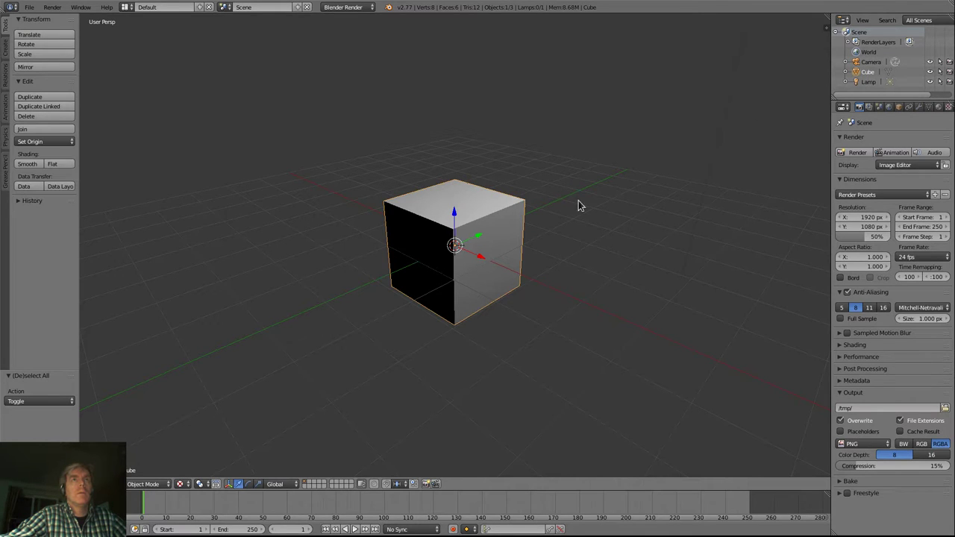
pyautogui.click(38, 118)
pyautogui.click(38, 119)
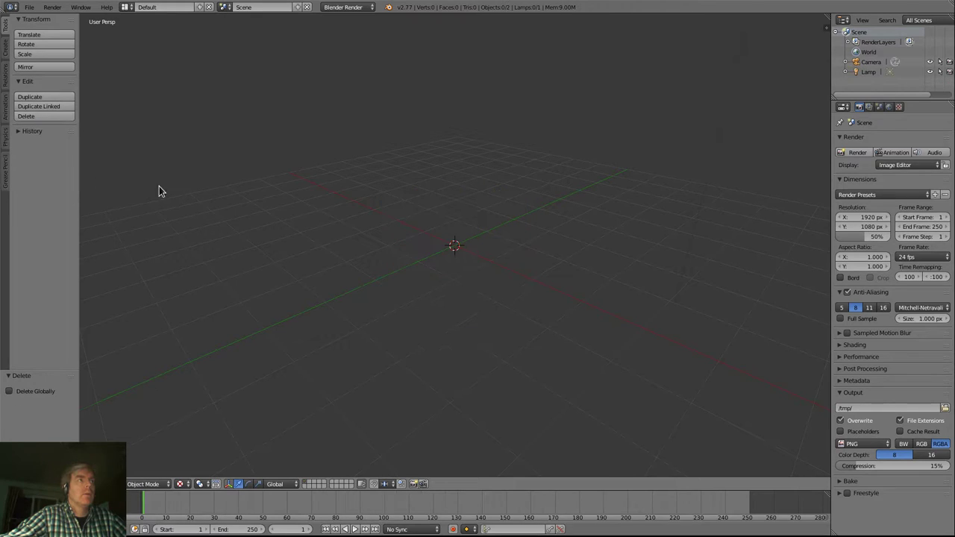
# Step: Start a Wavefront OBJ import and browse to git/minetest_game/mods/boats/models to pick boats_boat.obj
pyautogui.click(29, 7)
pyautogui.moveTo(111, 193)
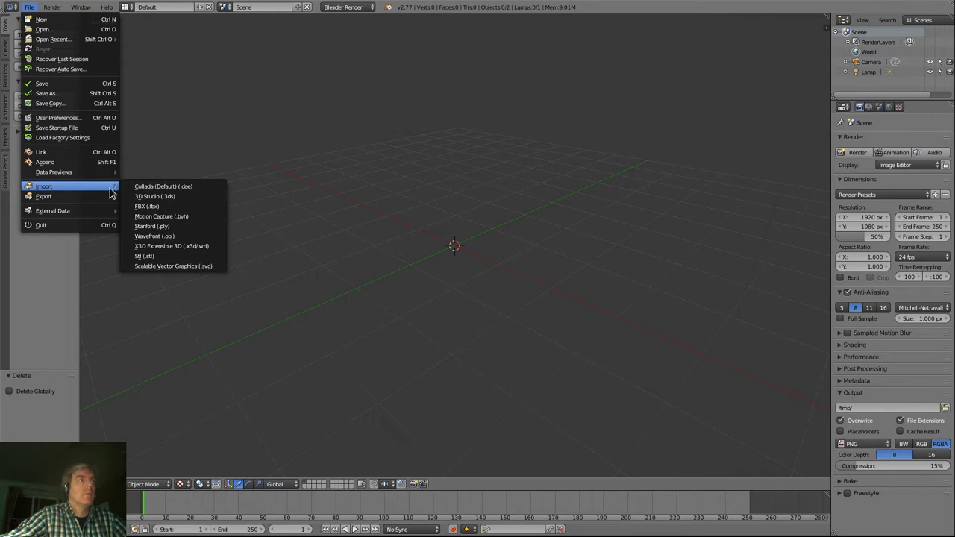
pyautogui.click(186, 236)
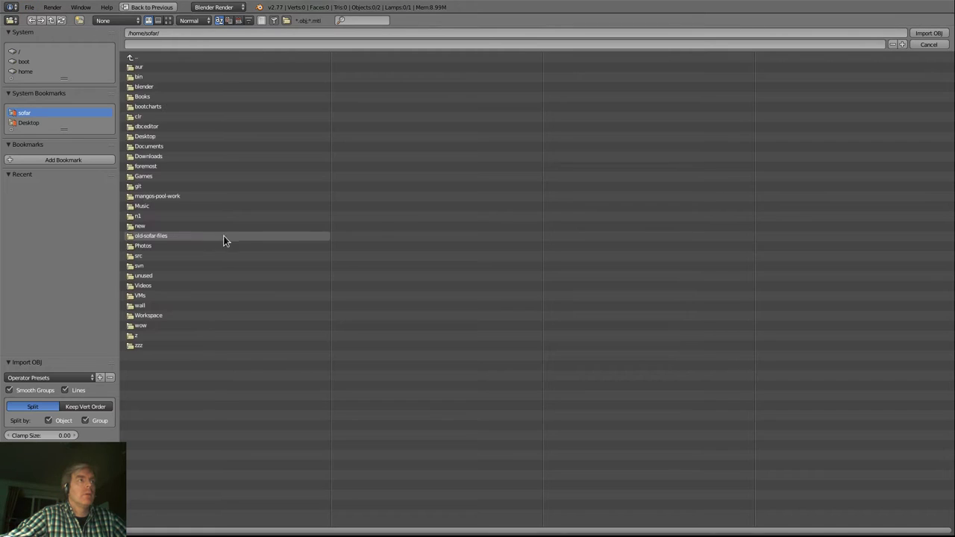
pyautogui.click(150, 186)
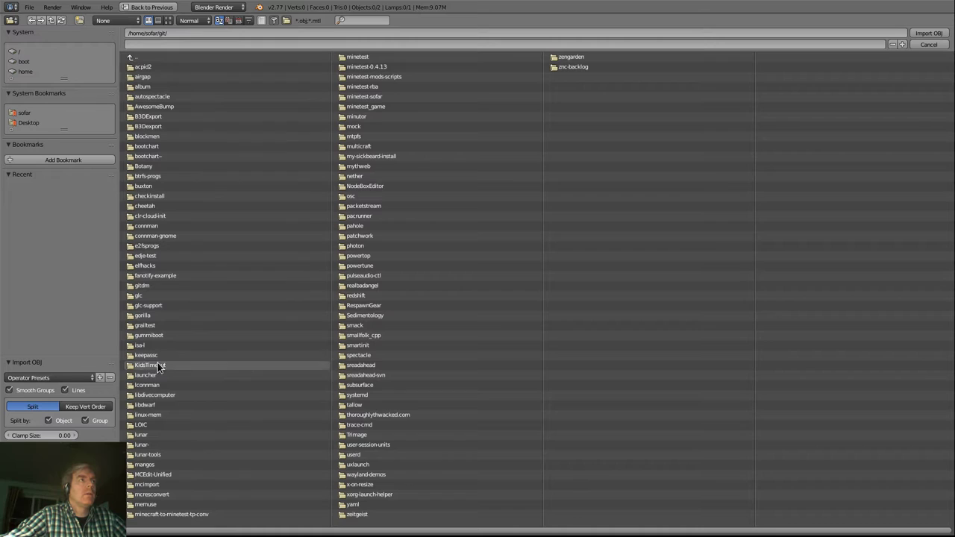
pyautogui.click(368, 107)
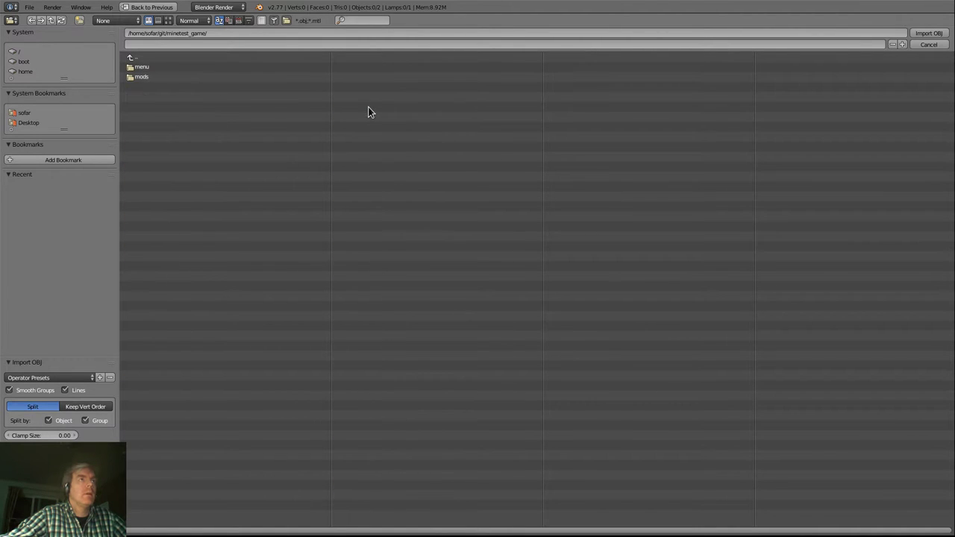
pyautogui.click(140, 78)
pyautogui.click(149, 78)
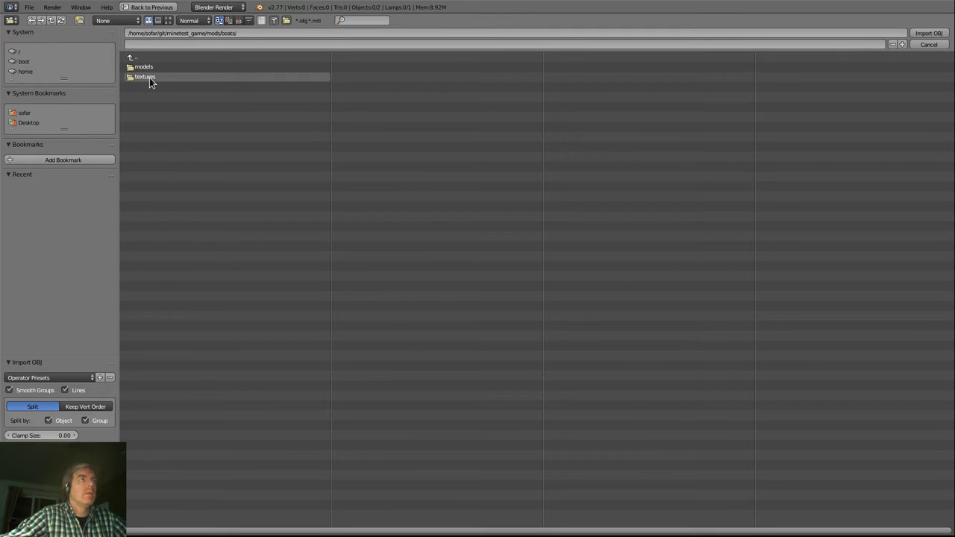
pyautogui.click(154, 69)
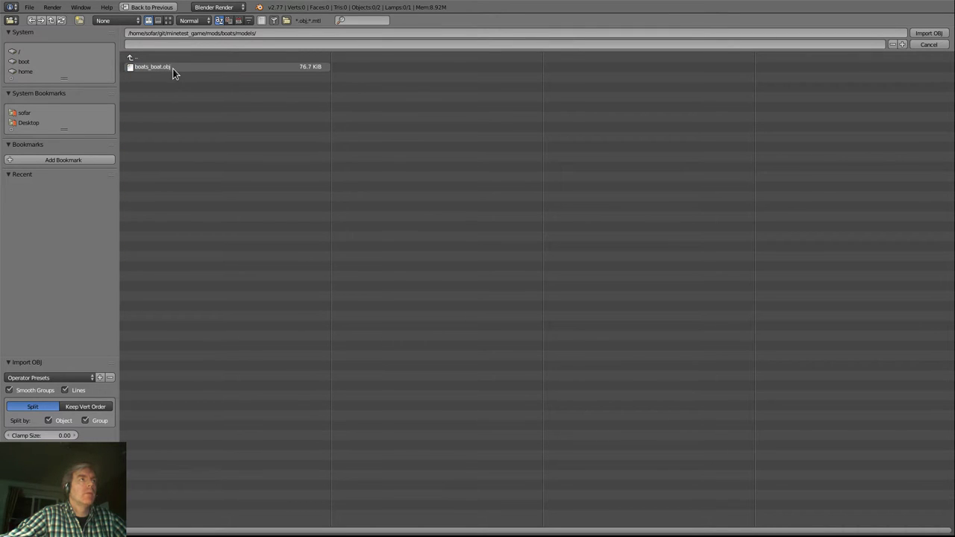
pyautogui.click(173, 71)
# Step: Import boats_boat.obj into the scene
pyautogui.doubleClick(173, 71)
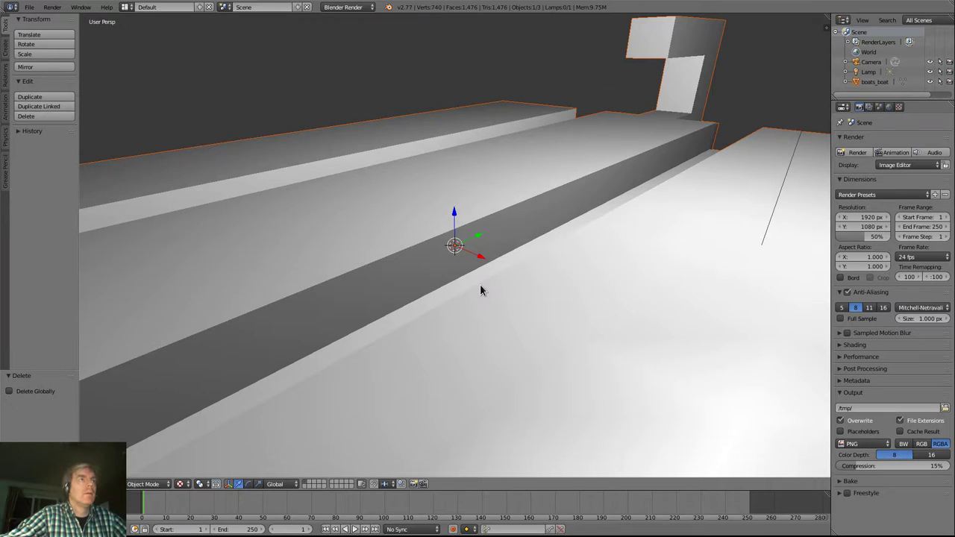
pyautogui.scroll(-8, 479, 284)
pyautogui.scroll(1, 294, 335)
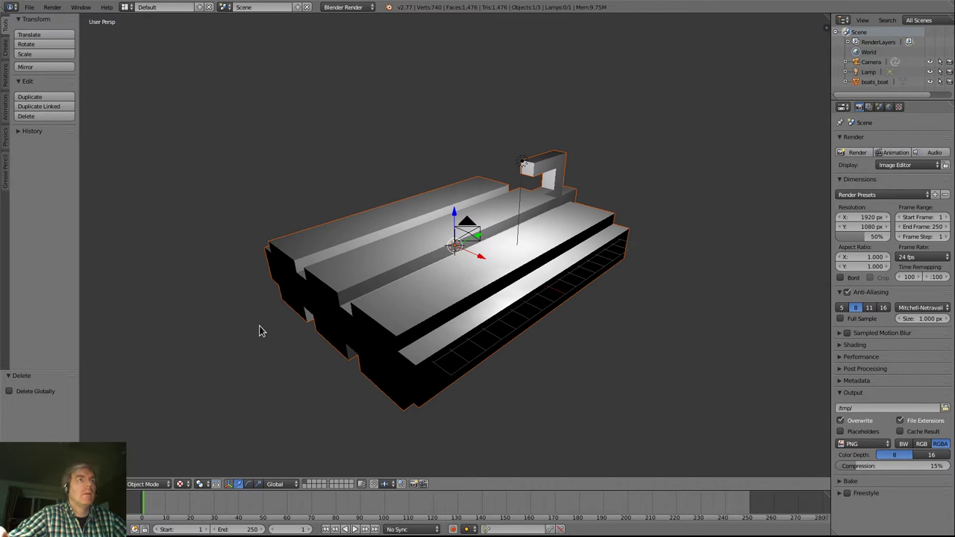
# Step: Preview the boat in Solid and Rendered shading, then settle on Material shading
pyautogui.click(181, 491)
pyautogui.click(206, 454)
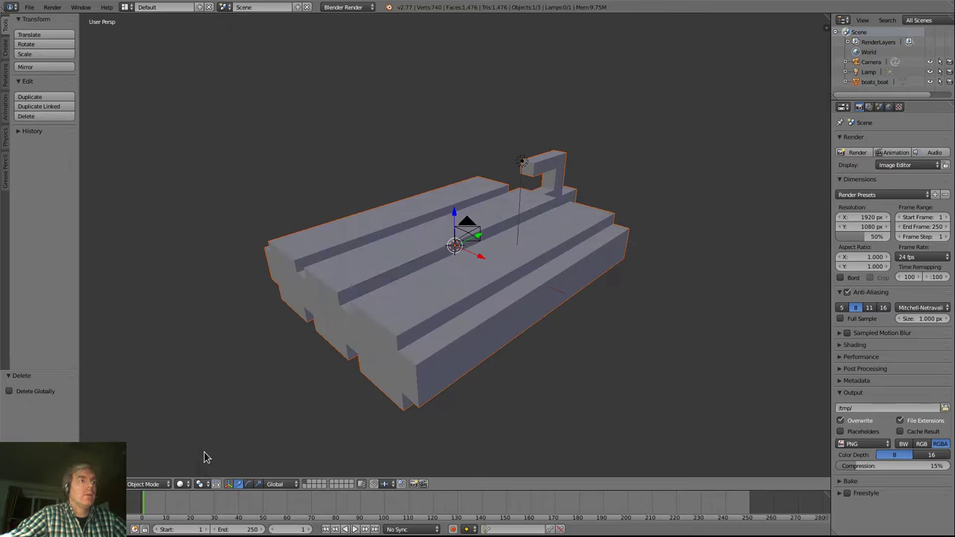
pyautogui.click(183, 485)
pyautogui.click(204, 419)
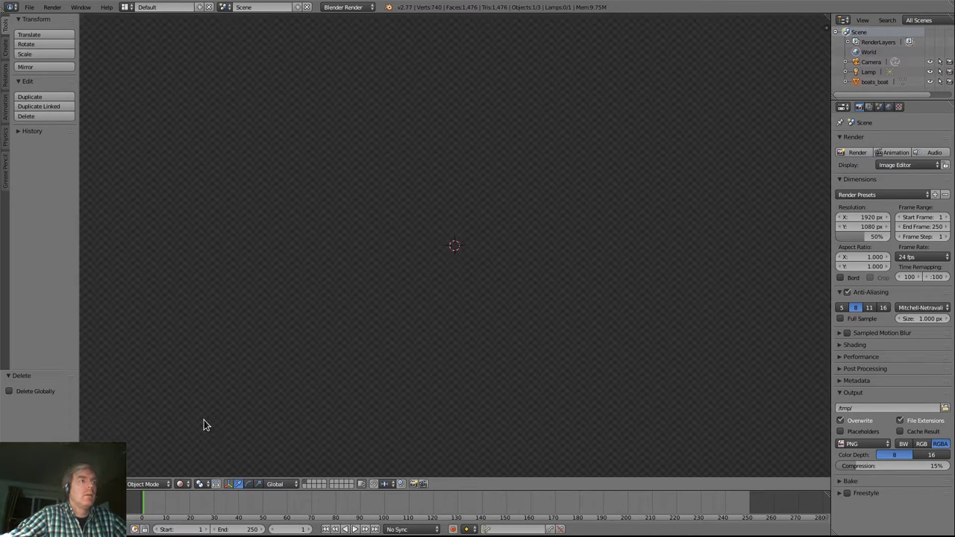
pyautogui.click(179, 484)
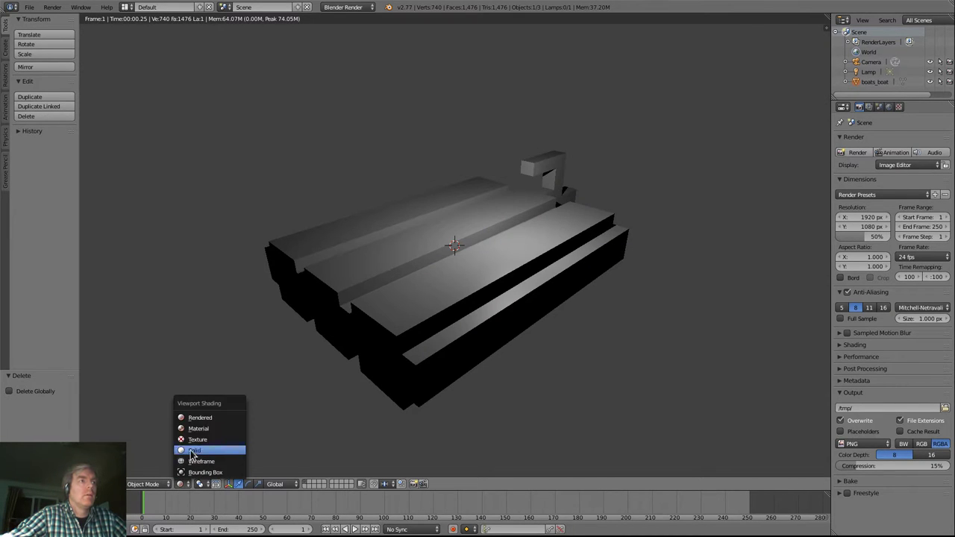
pyautogui.click(198, 430)
pyautogui.moveTo(210, 393)
pyautogui.mouseDown(button='middle')
pyautogui.moveTo(266, 396)
pyautogui.moveTo(331, 371)
pyautogui.moveTo(346, 399)
pyautogui.moveTo(293, 388)
pyautogui.moveTo(283, 354)
pyautogui.moveTo(221, 369)
pyautogui.moveTo(218, 396)
pyautogui.mouseUp(button='middle')
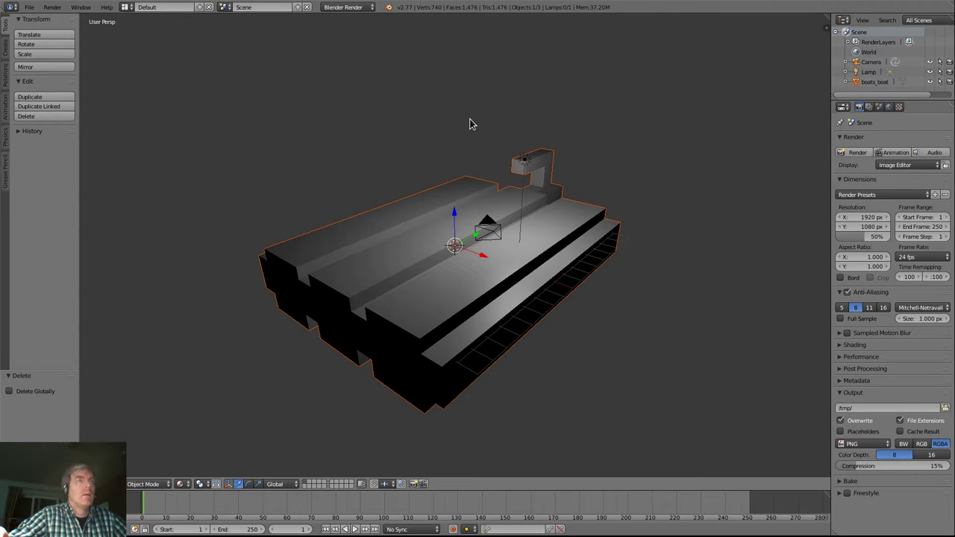
pyautogui.scroll(2, 446, 296)
pyautogui.scroll(-3, 445, 297)
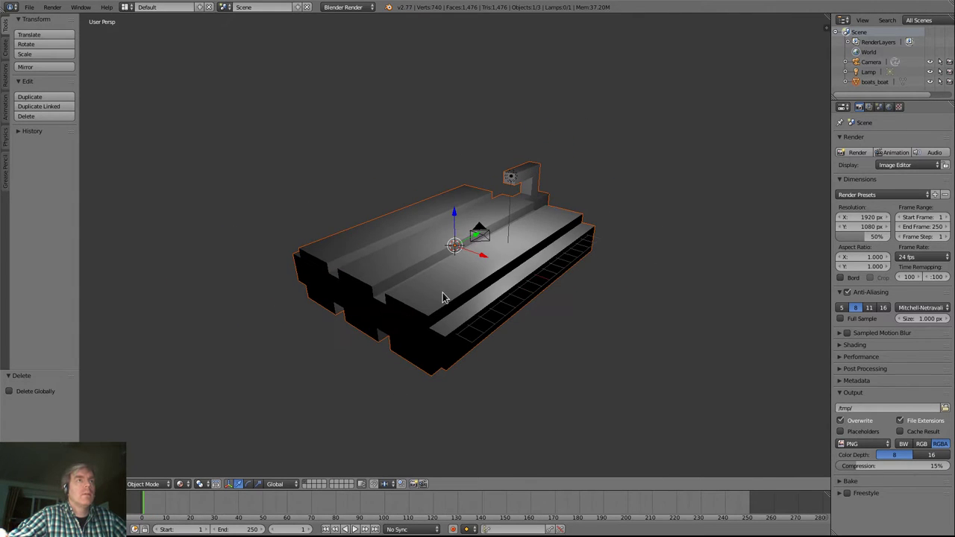
pyautogui.moveTo(554, 336); pyautogui.dragTo(513, 352, button='middle')
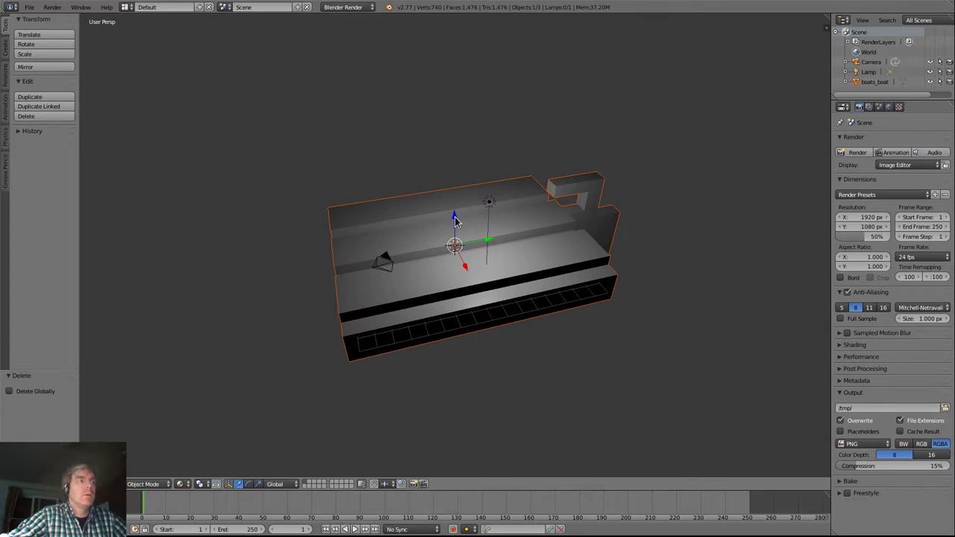
pyautogui.scroll(2, 455, 220)
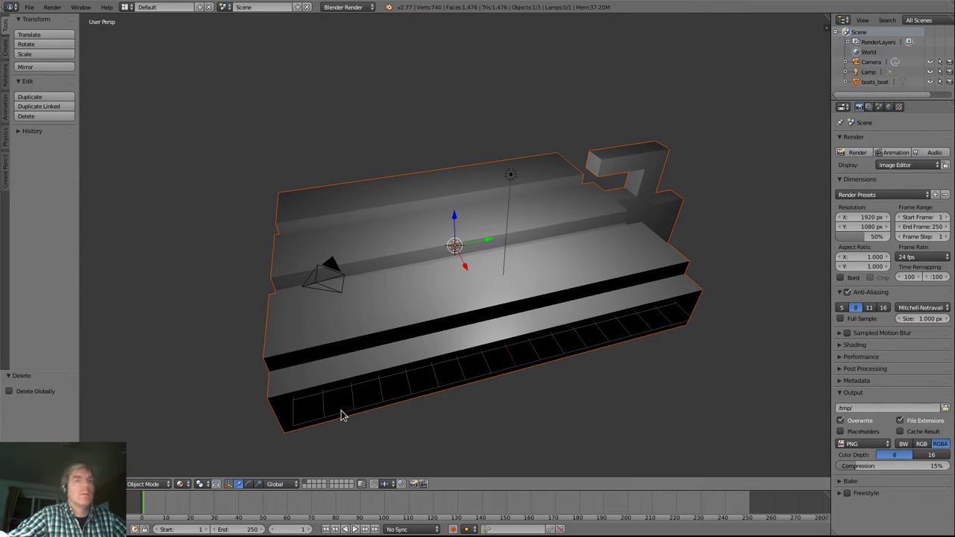
# Step: Show the boat as a wireframe and inspect it from side-on and top-down views
pyautogui.click(179, 484)
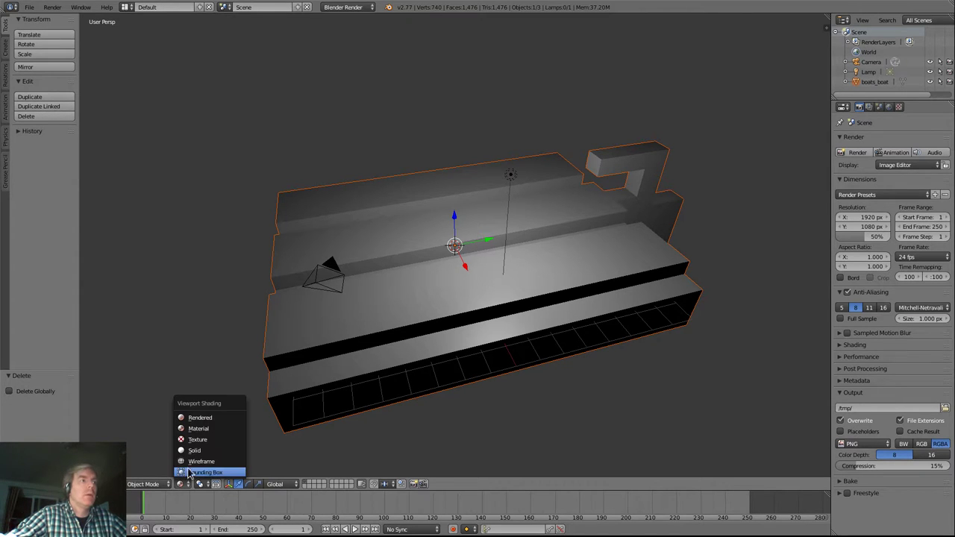
pyautogui.click(203, 461)
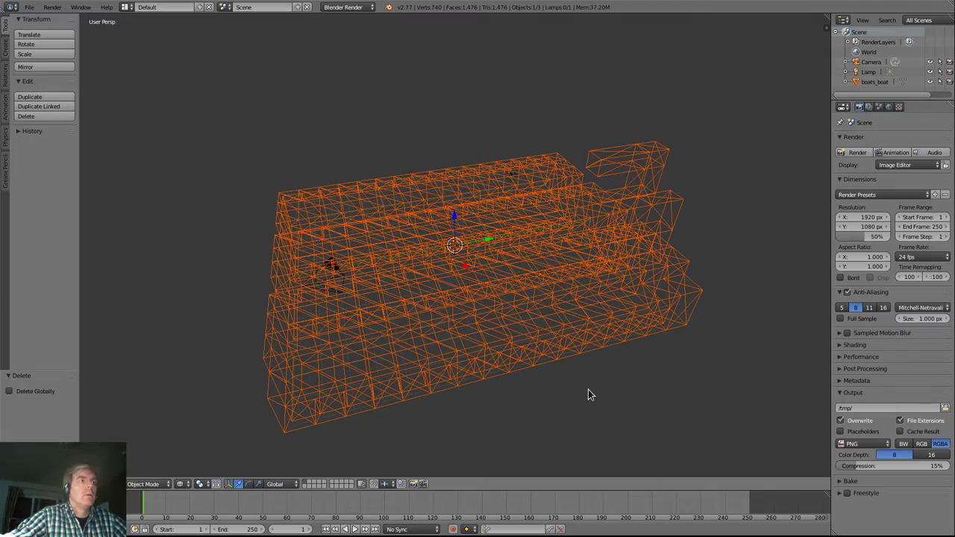
pyautogui.moveTo(588, 391); pyautogui.dragTo(632, 374, button='middle')
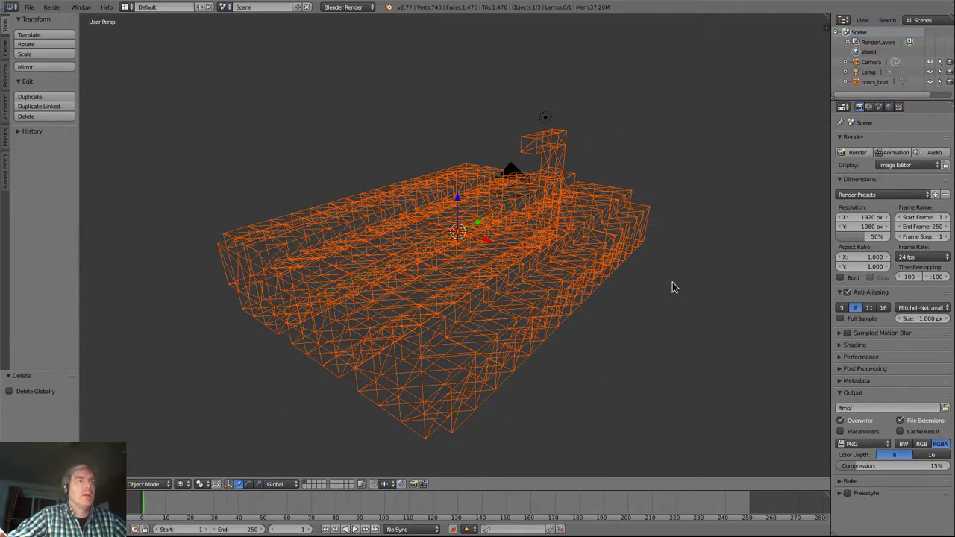
pyautogui.moveTo(669, 304)
pyautogui.mouseDown(button='middle')
pyautogui.moveTo(643, 328)
pyautogui.moveTo(602, 335)
pyautogui.moveTo(596, 382)
pyautogui.moveTo(622, 266)
pyautogui.moveTo(616, 221)
pyautogui.moveTo(581, 202)
pyautogui.moveTo(549, 270)
pyautogui.moveTo(578, 314)
pyautogui.moveTo(642, 331)
pyautogui.moveTo(582, 353)
pyautogui.moveTo(625, 350)
pyautogui.moveTo(665, 312)
pyautogui.moveTo(680, 318)
pyautogui.mouseUp(button='middle')
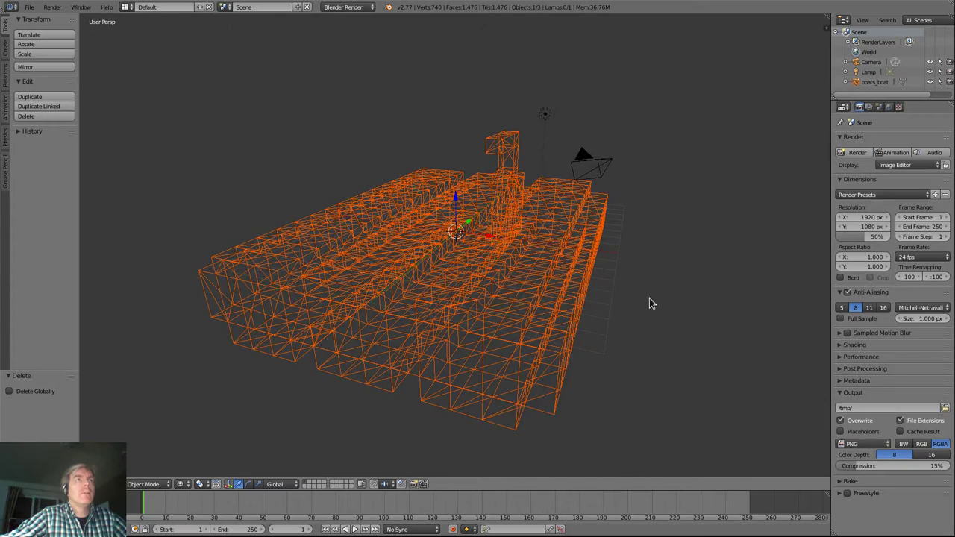
pyautogui.moveTo(649, 304); pyautogui.dragTo(626, 310, button='middle')
# Step: Select everything, look through the Object menu, then deselect all
pyautogui.press('a')
pyautogui.press('a')
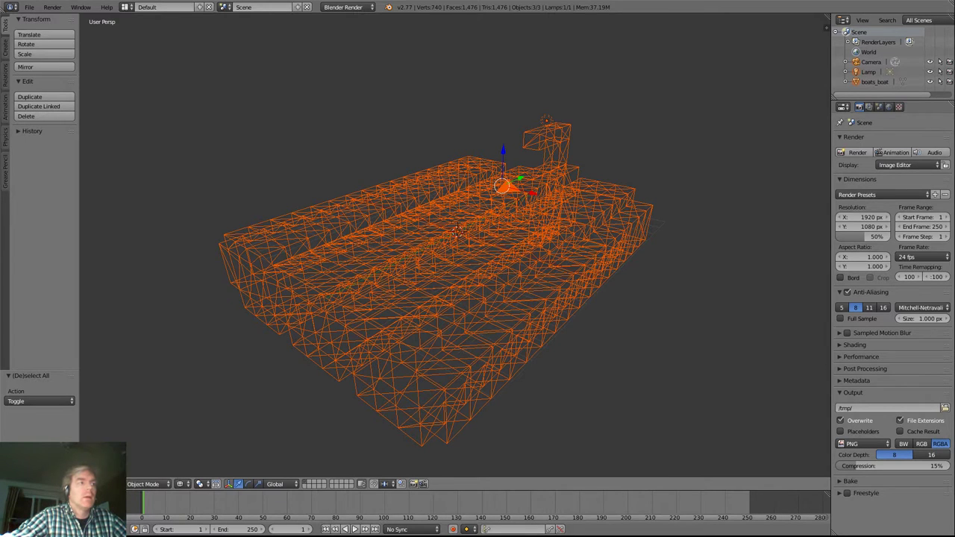
pyautogui.click(112, 485)
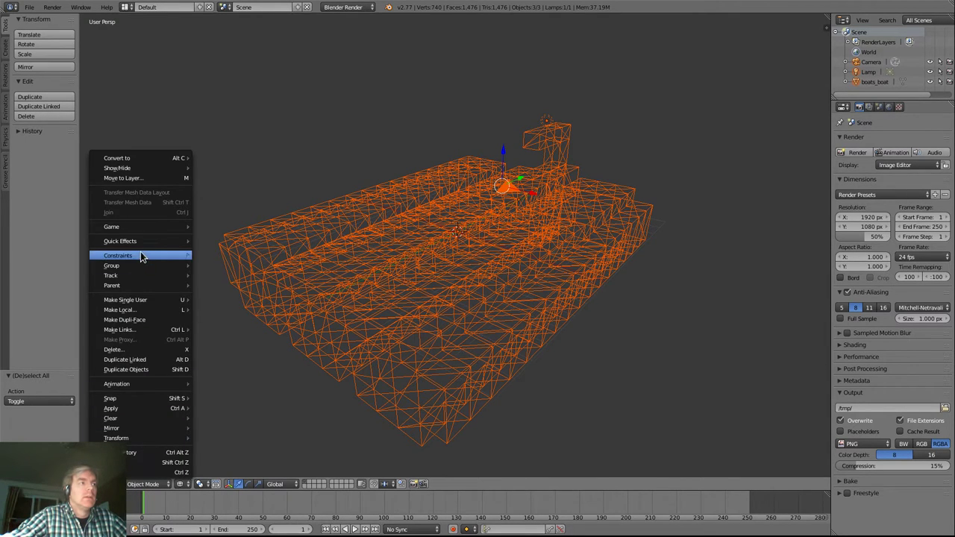
pyautogui.press('a')
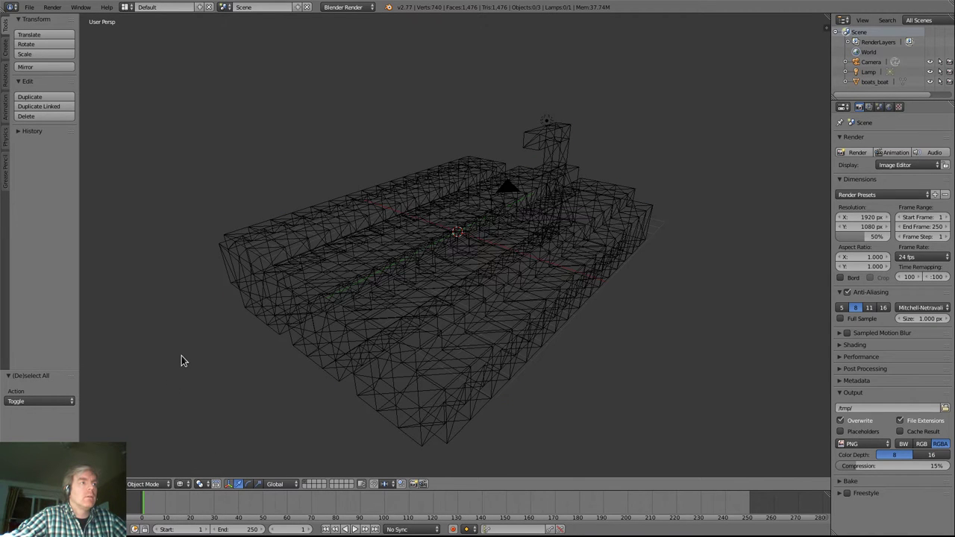
# Step: Select boats_boat in the Outliner and put it into Edit Mode
pyautogui.click(873, 81)
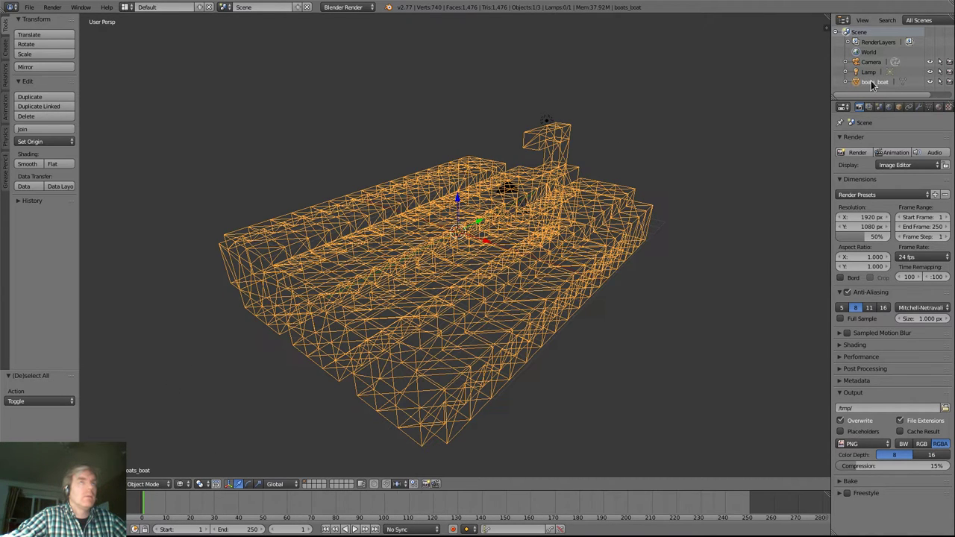
pyautogui.click(144, 484)
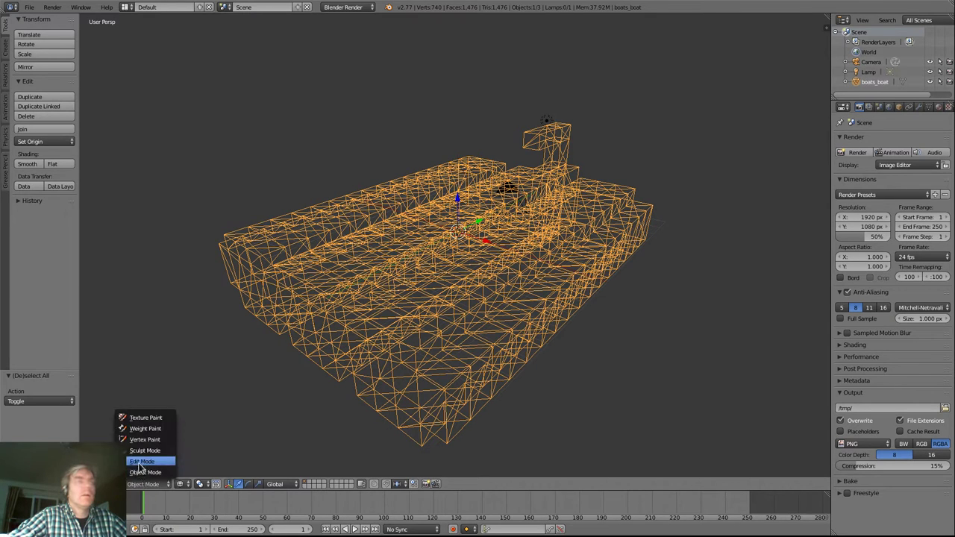
pyautogui.click(145, 461)
# Step: Run Degenerate Dissolve from Mesh > Clean up, then return to the Clean up submenu
pyautogui.click(101, 483)
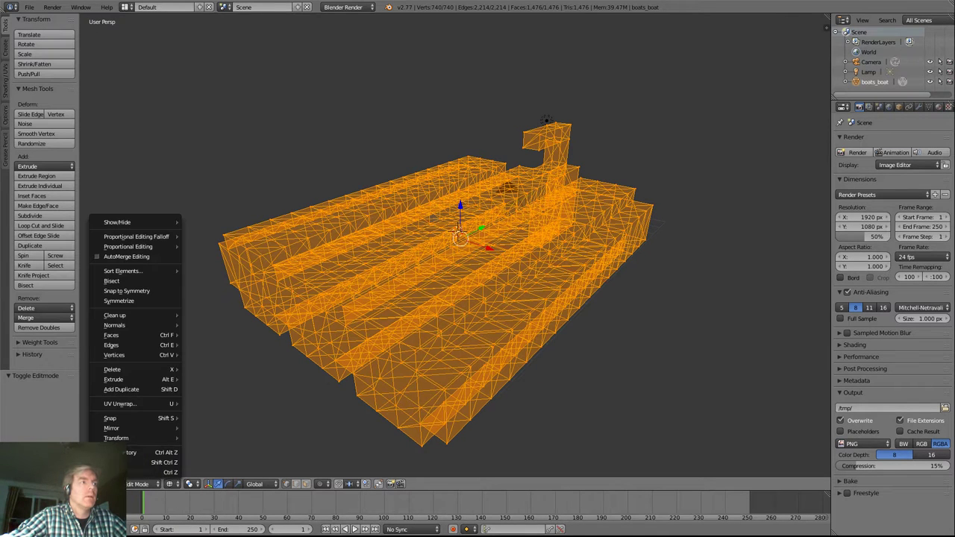
pyautogui.moveTo(131, 315)
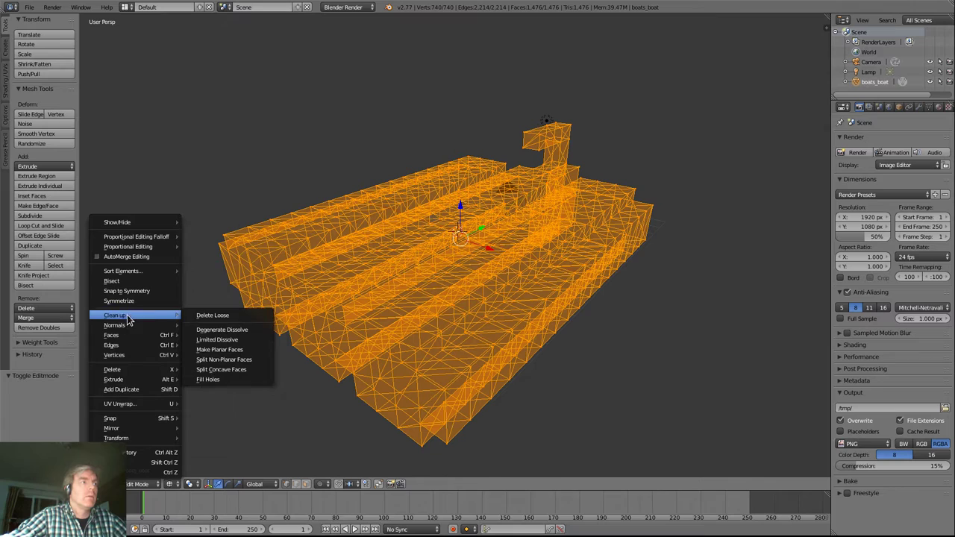
pyautogui.click(246, 332)
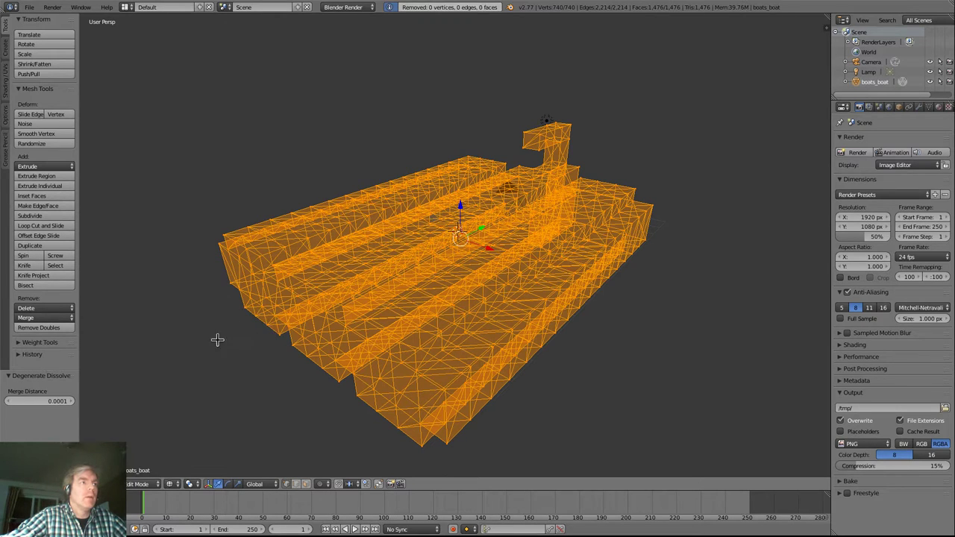
pyautogui.click(101, 483)
pyautogui.moveTo(164, 333)
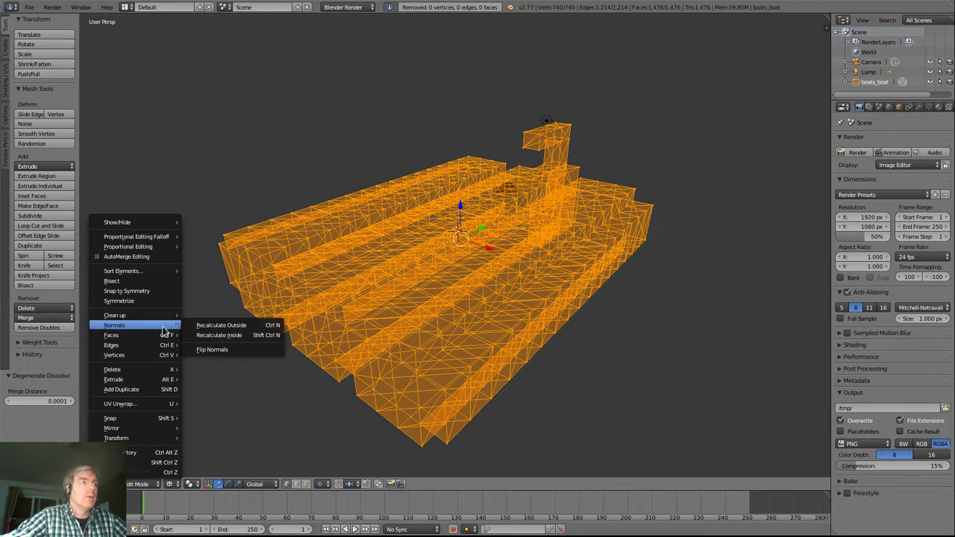
pyautogui.moveTo(165, 316)
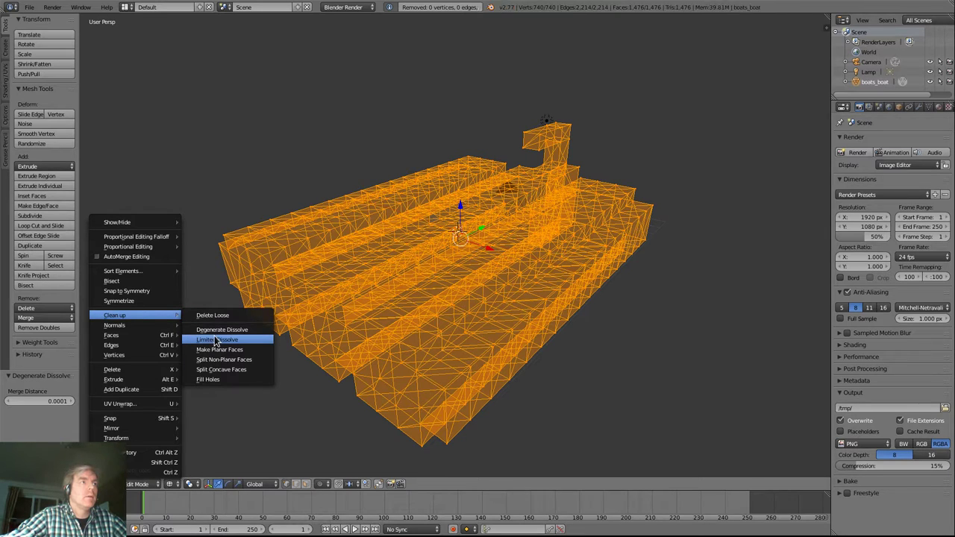
pyautogui.click(216, 340)
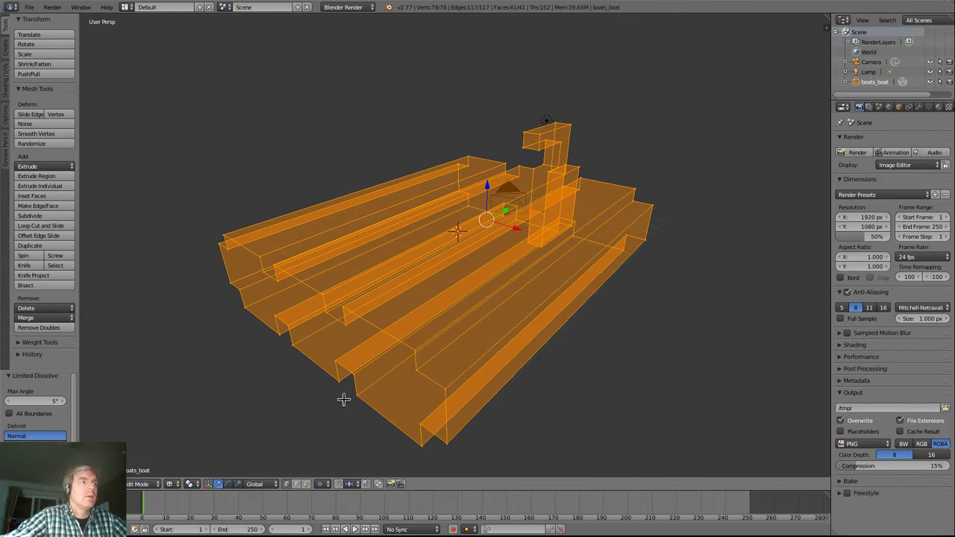
pyautogui.moveTo(584, 396); pyautogui.dragTo(550, 400, button='middle')
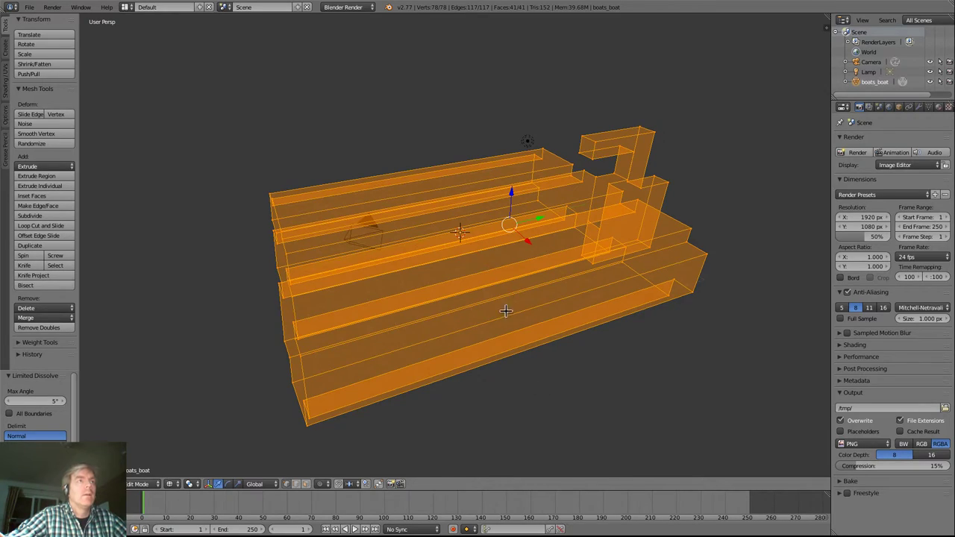
pyautogui.moveTo(478, 430); pyautogui.dragTo(509, 419, button='middle')
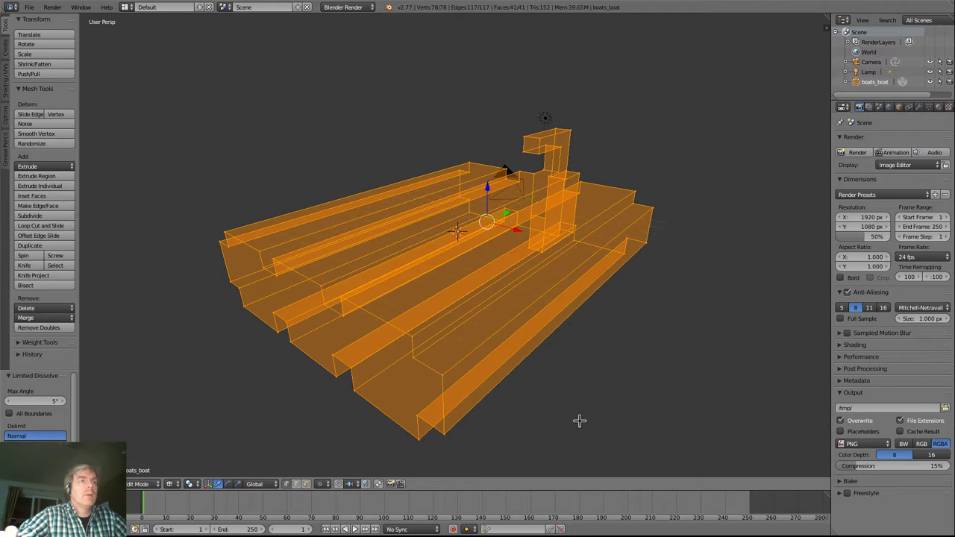
pyautogui.scroll(-1, 604, 396)
pyautogui.moveTo(606, 395); pyautogui.dragTo(625, 351, button='middle')
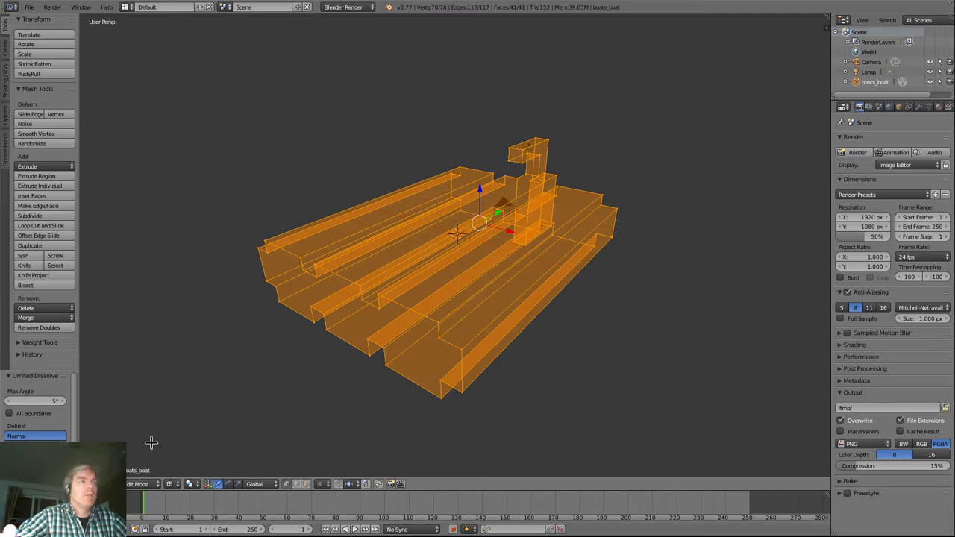
# Step: Unwrap the boat mesh with Smart UV Project at a 66° angle limit
pyautogui.click(116, 484)
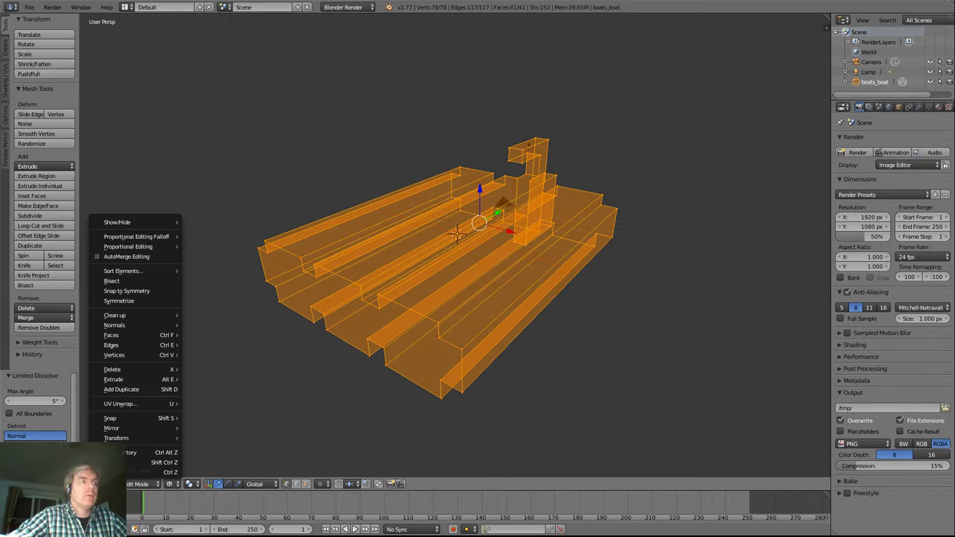
pyautogui.moveTo(120, 438)
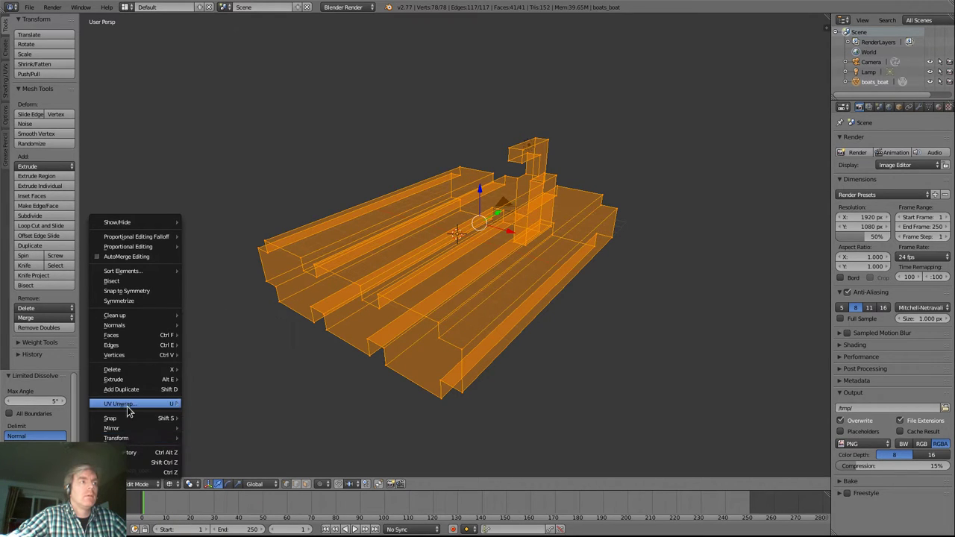
pyautogui.moveTo(127, 408)
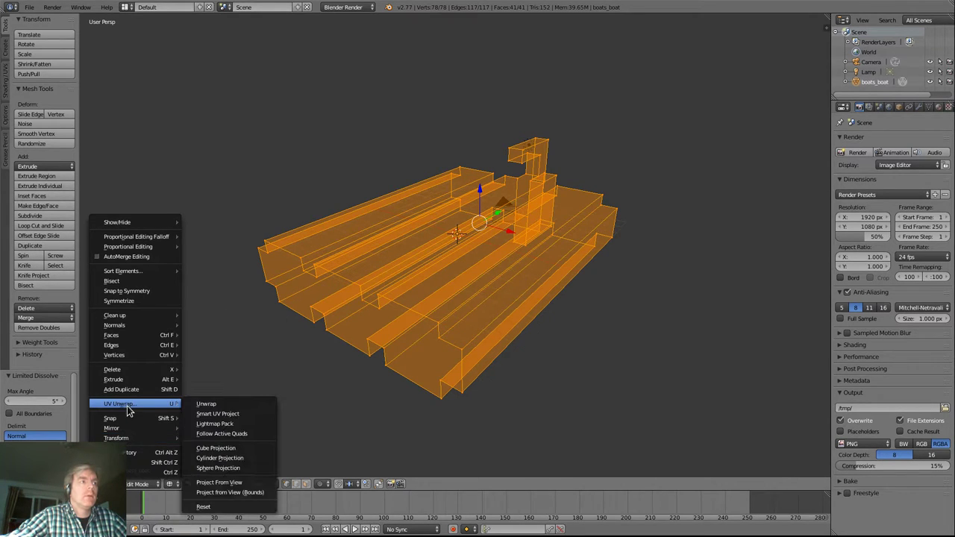
pyautogui.click(216, 414)
pyautogui.click(231, 488)
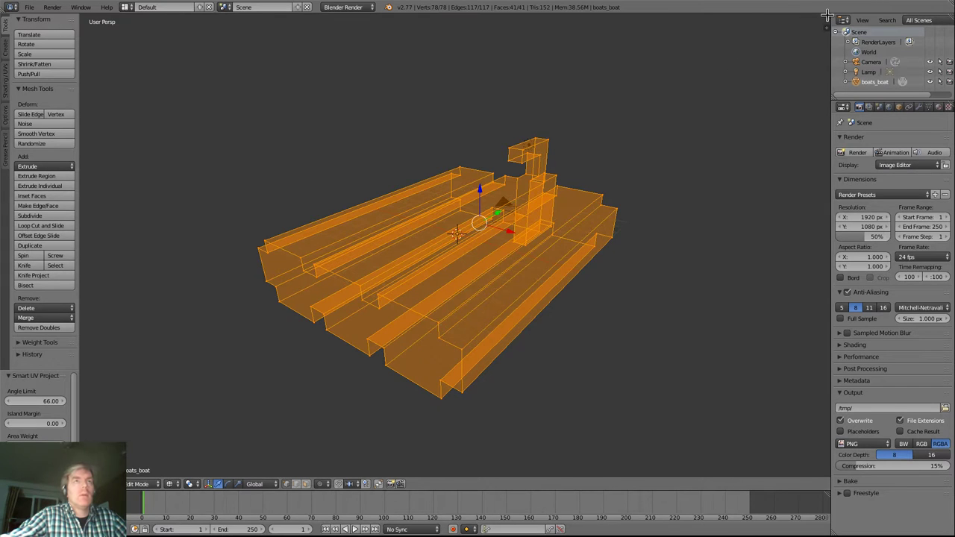
# Step: Split the 3D view and turn the right-hand area into a UV/Image Editor
pyautogui.moveTo(822, 28); pyautogui.dragTo(477, 49)
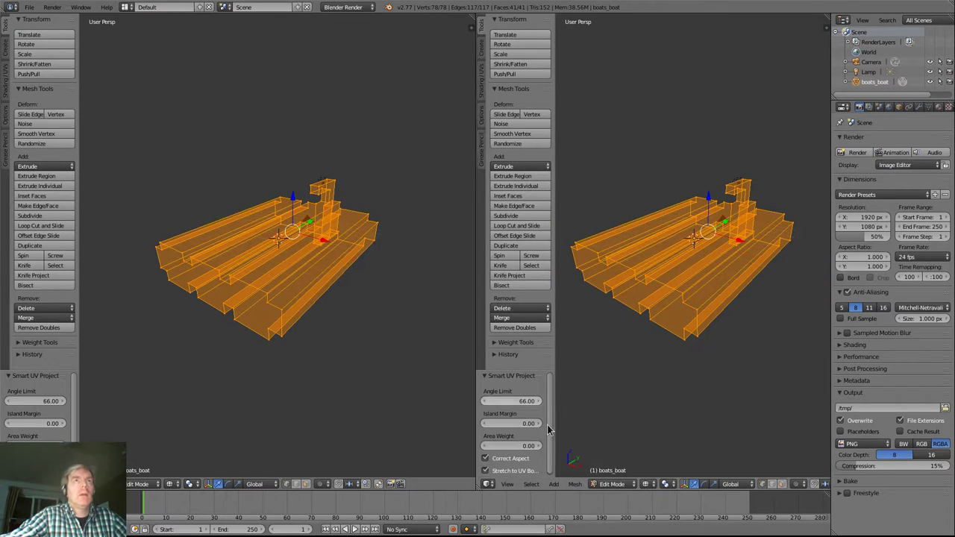
pyautogui.moveTo(555, 418); pyautogui.dragTo(460, 410)
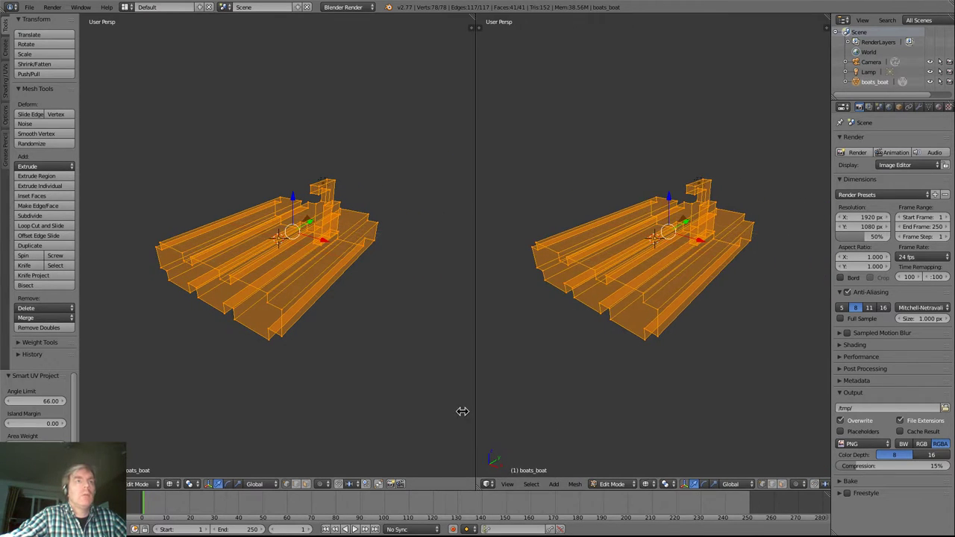
pyautogui.click(487, 484)
pyautogui.click(507, 408)
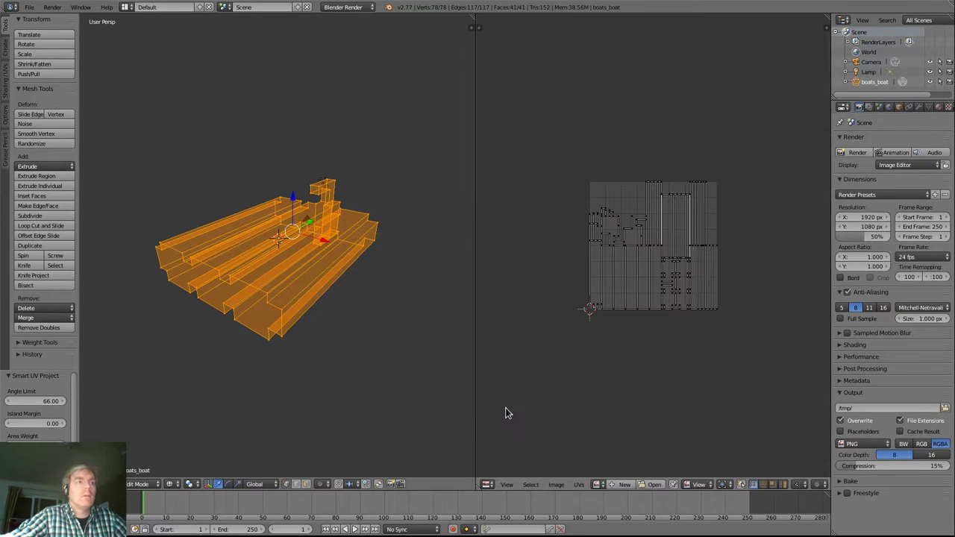
pyautogui.scroll(3, 652, 375)
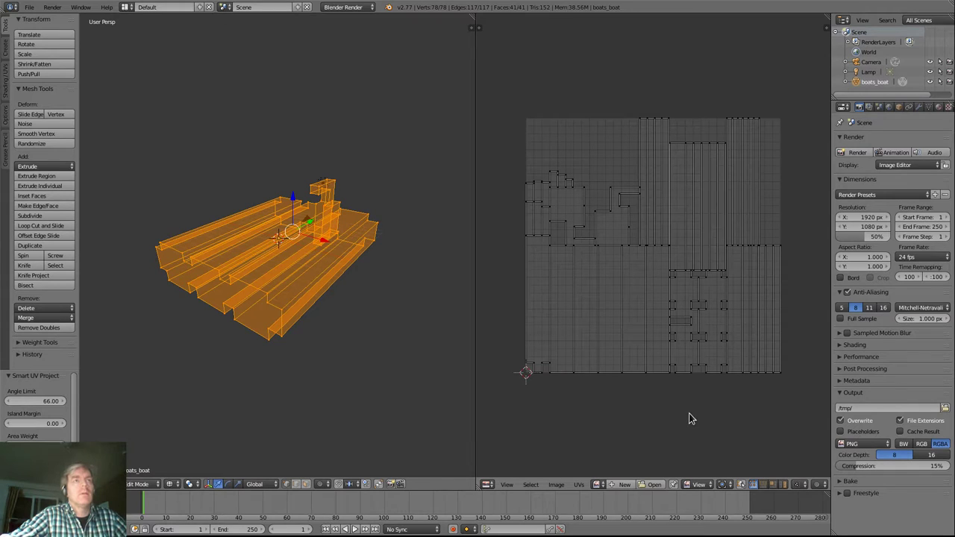
# Step: Open the Image > Open Image browser and jump to the home folder via the path field
pyautogui.click(561, 487)
pyautogui.click(578, 465)
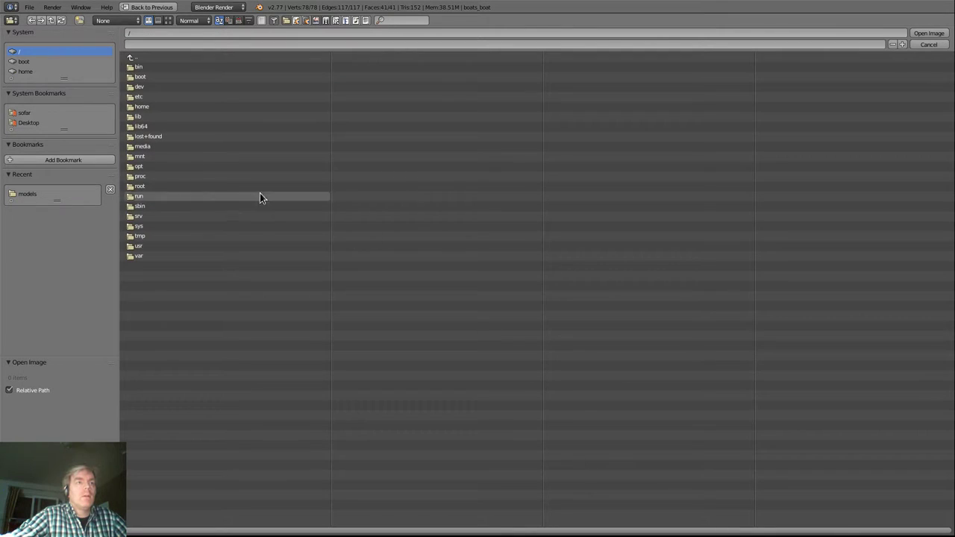
pyautogui.click(149, 34)
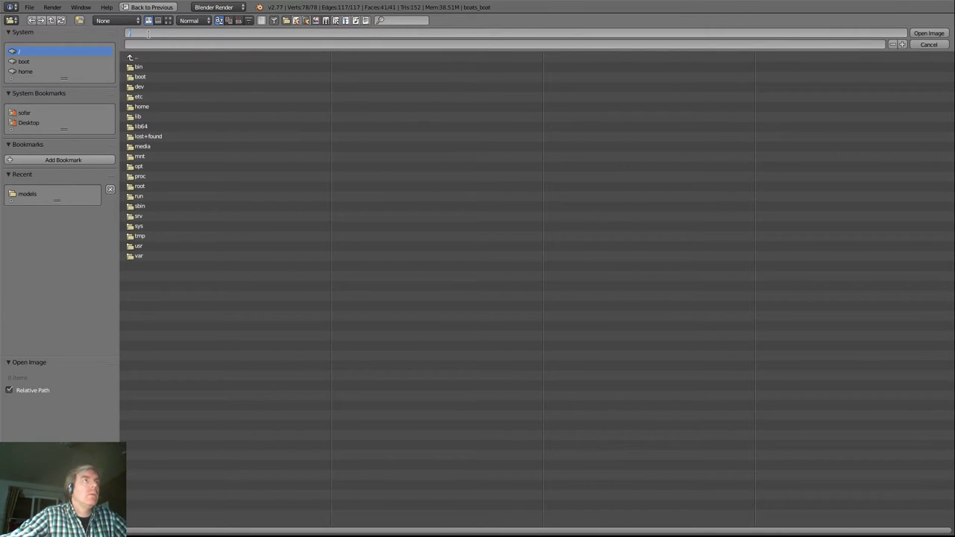
pyautogui.write('/home/sofar/')
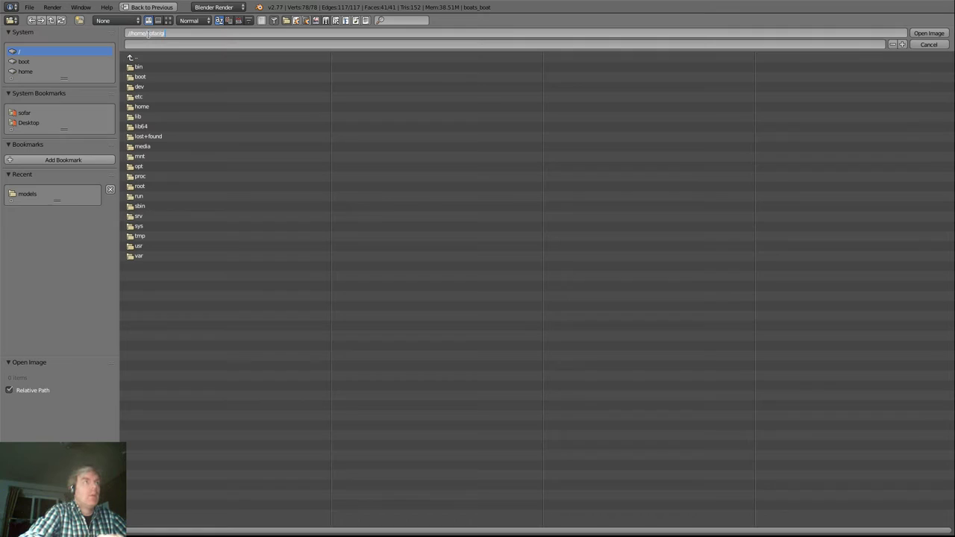
pyautogui.write('git/')
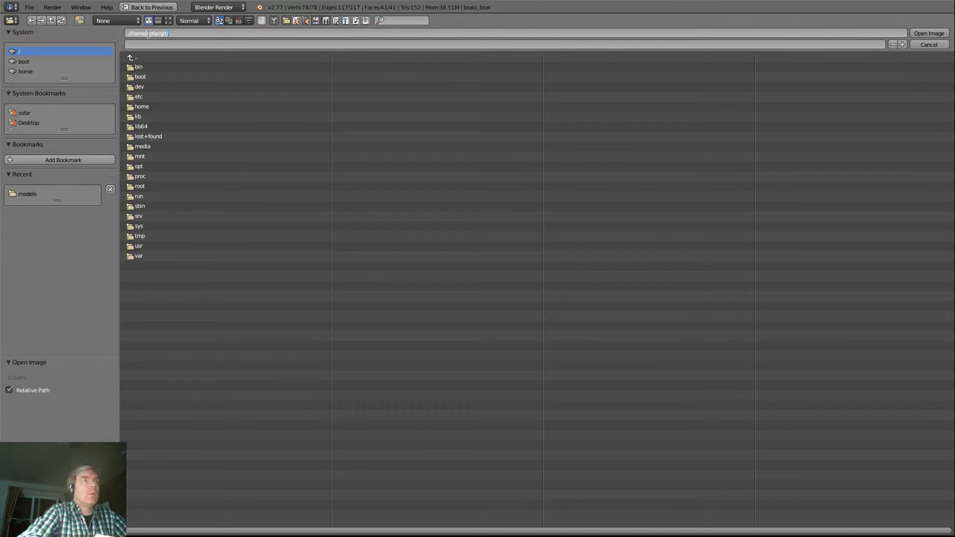
pyautogui.write('minetest_game/')
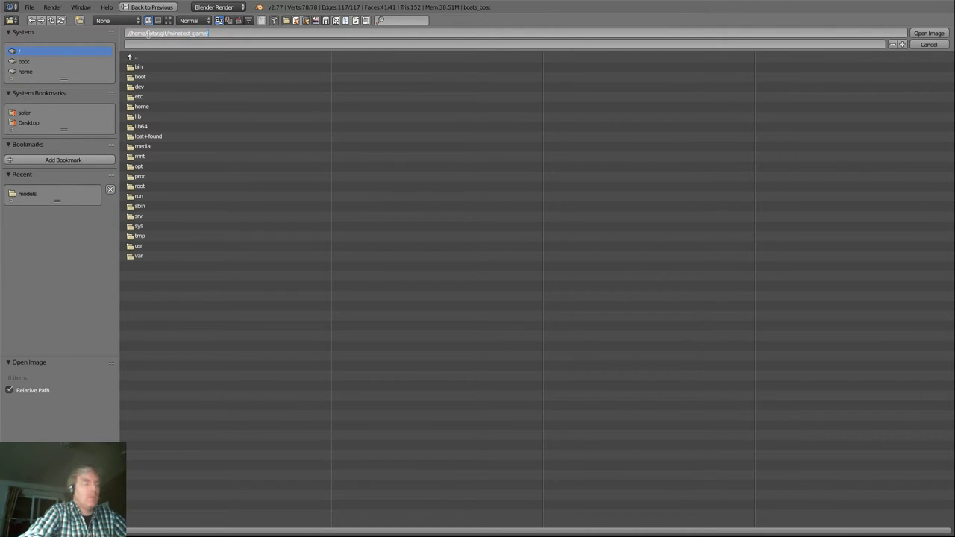
pyautogui.press('Return')
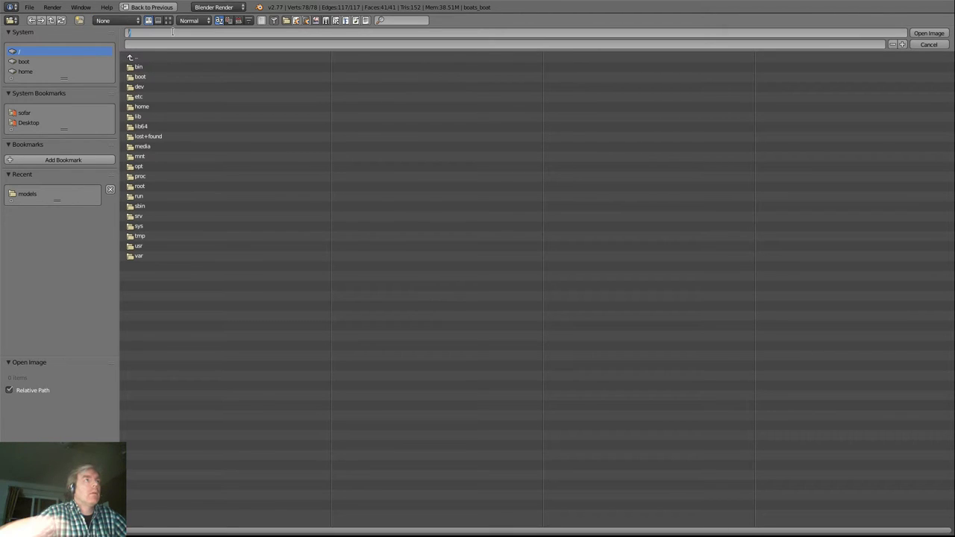
pyautogui.click(172, 31)
pyautogui.write('home/sofar/')
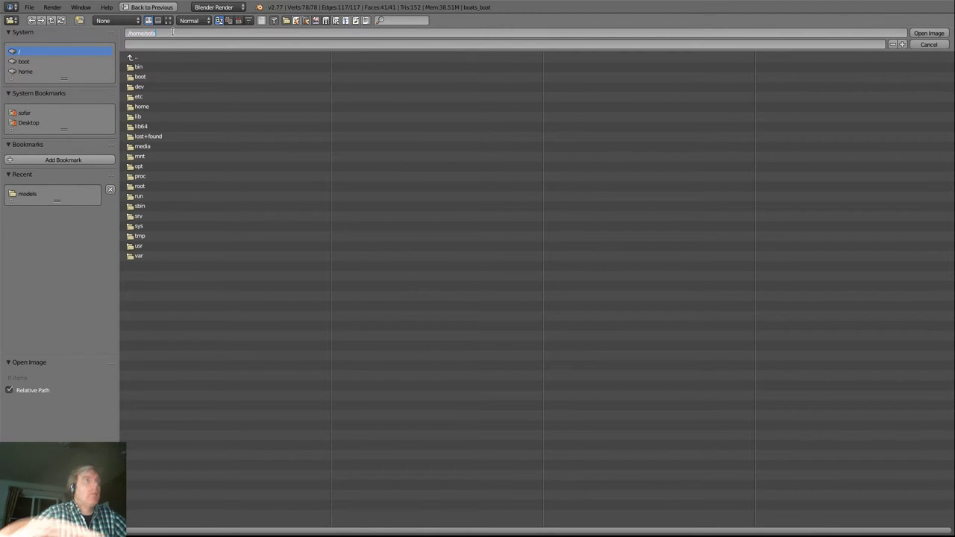
pyautogui.press('Return')
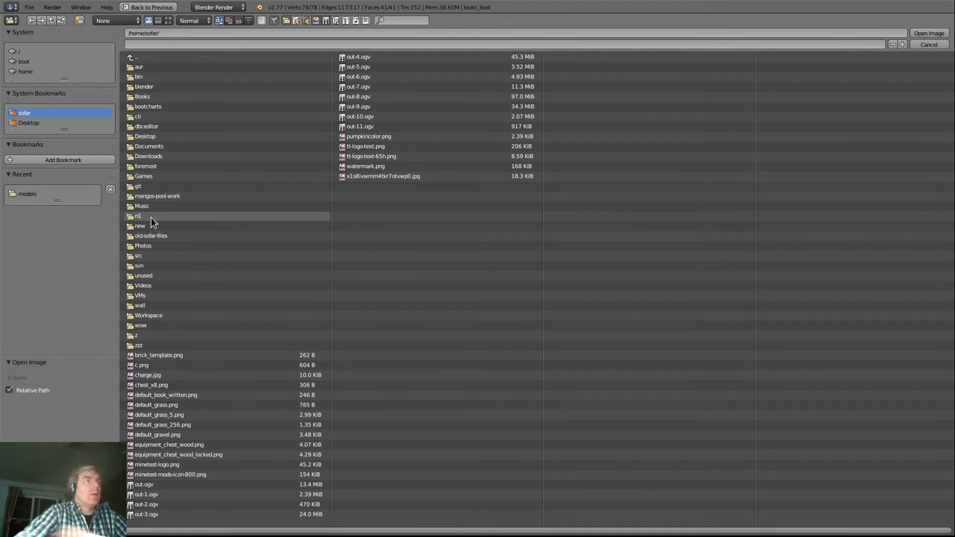
# Step: Navigate into git/minetest_game/mods/default/textures and pick default_wood.png
pyautogui.click(149, 187)
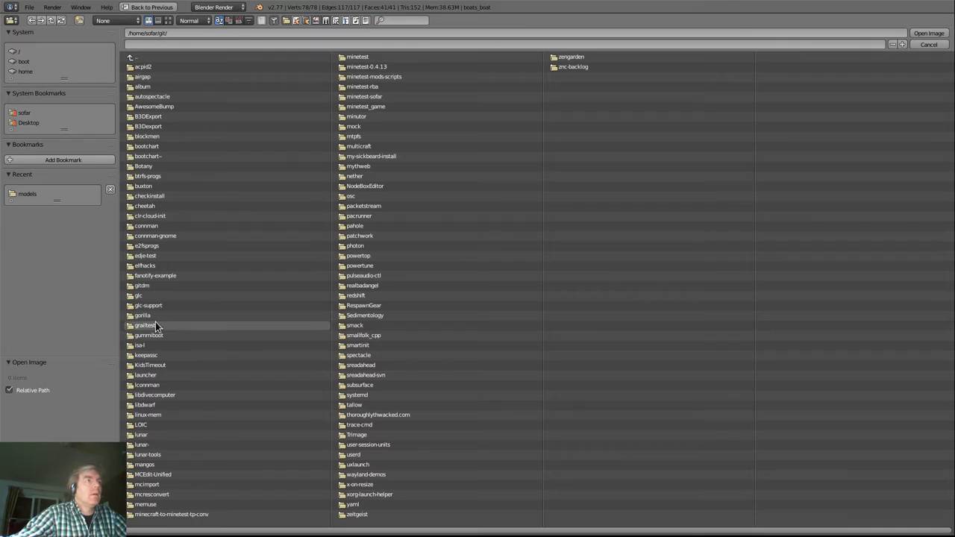
pyautogui.click(371, 106)
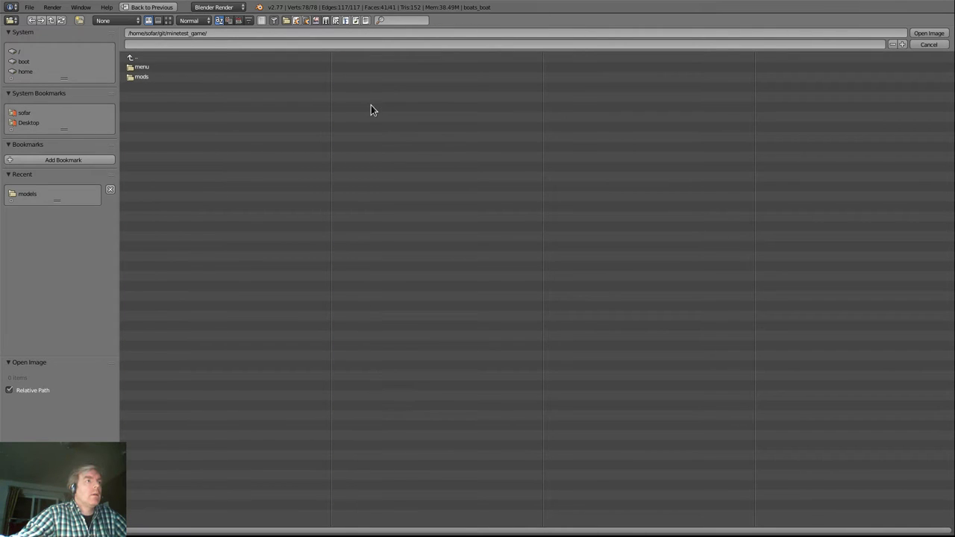
pyautogui.click(144, 77)
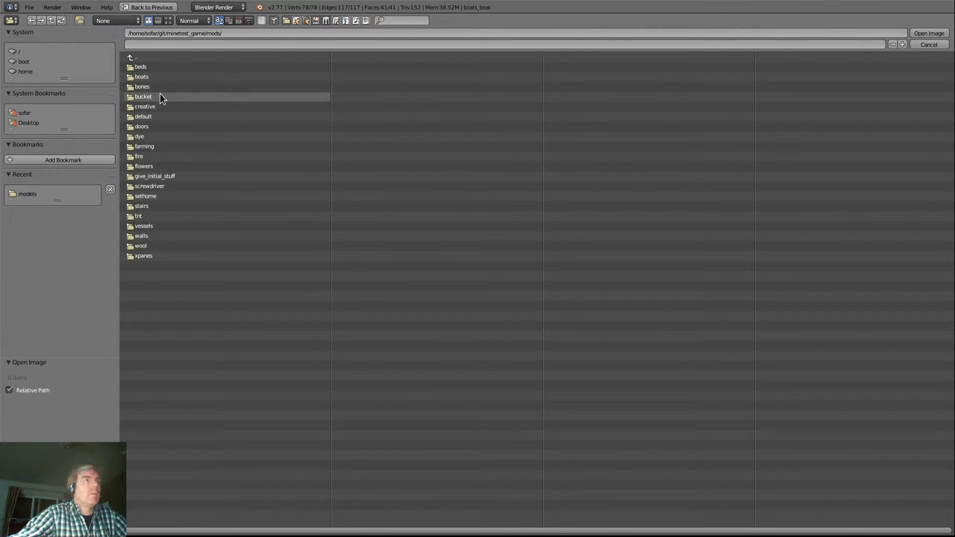
pyautogui.click(164, 116)
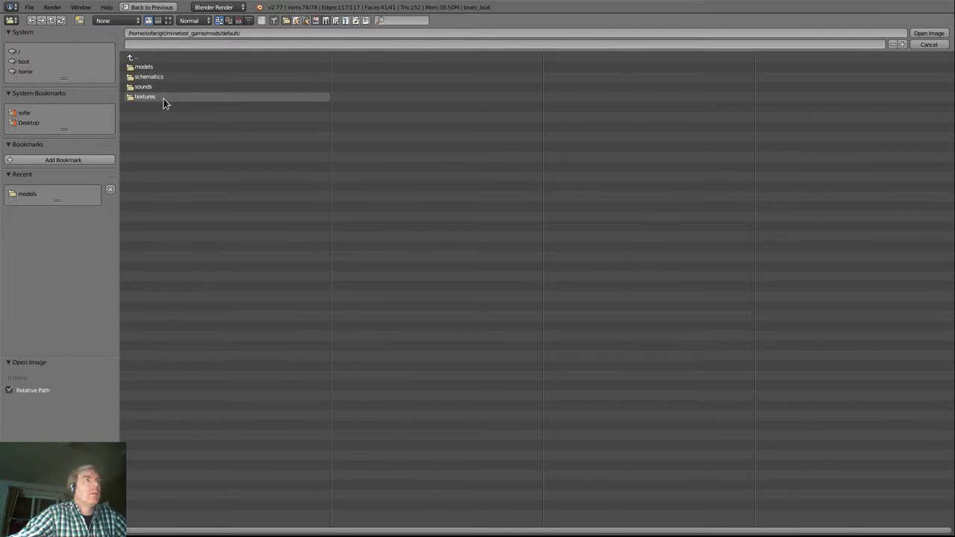
pyautogui.click(163, 97)
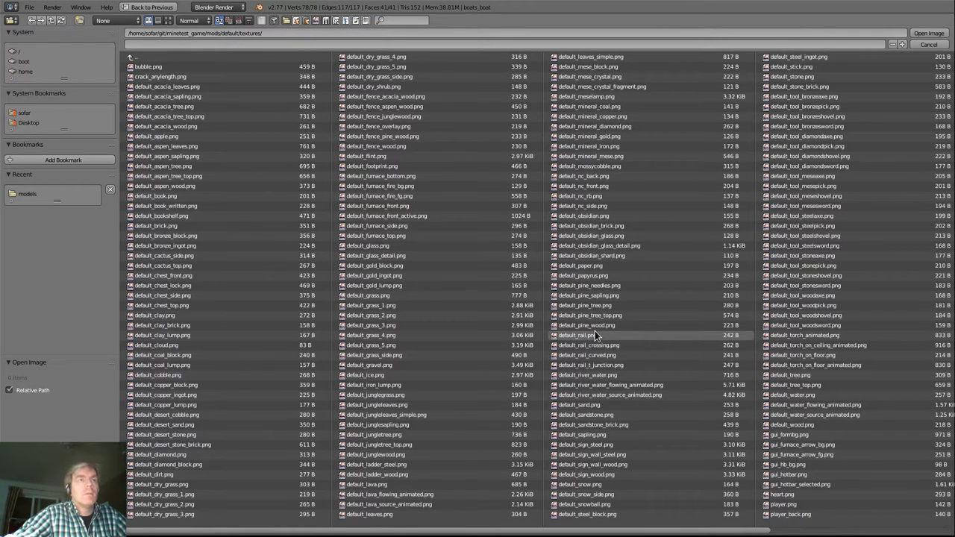
pyautogui.click(795, 425)
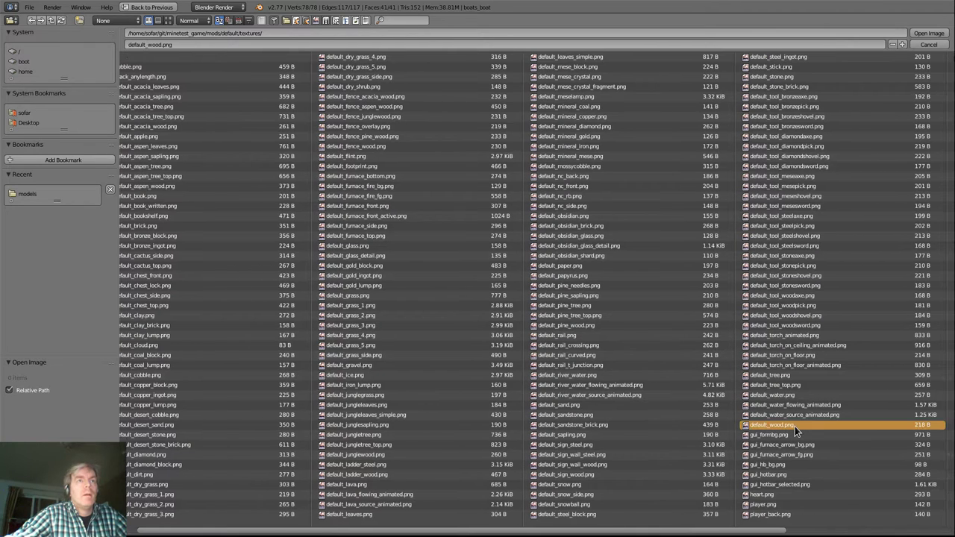
# Step: Load default_wood.png behind the UVs and set the 3D view to Texture shading
pyautogui.doubleClick(793, 427)
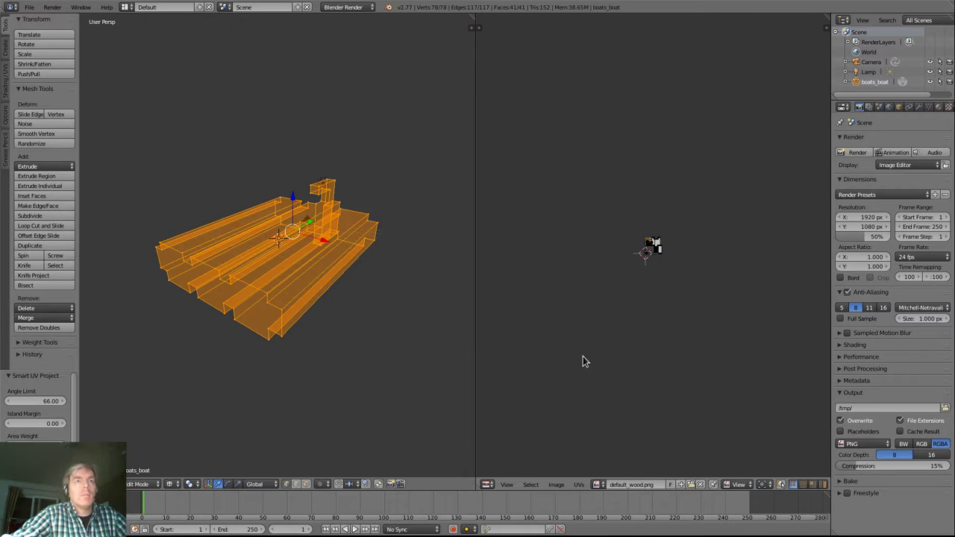
pyautogui.scroll(5, 612, 264)
pyautogui.scroll(3, 600, 262)
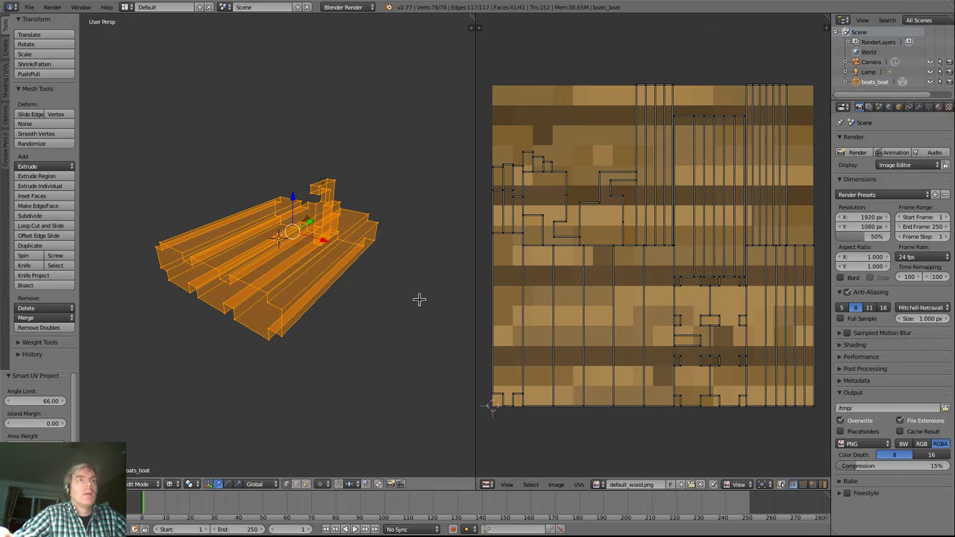
pyautogui.click(170, 485)
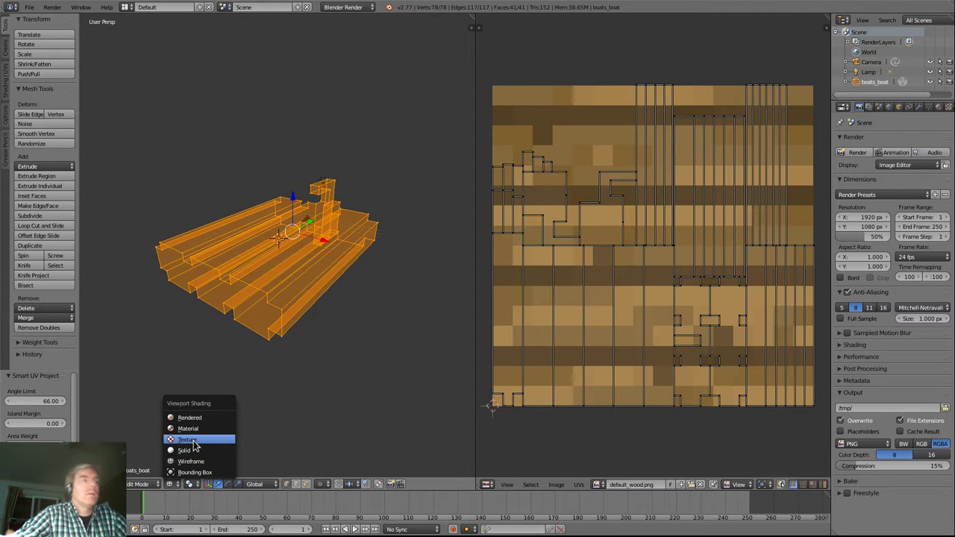
pyautogui.click(193, 445)
pyautogui.moveTo(329, 355); pyautogui.dragTo(257, 256, button='middle')
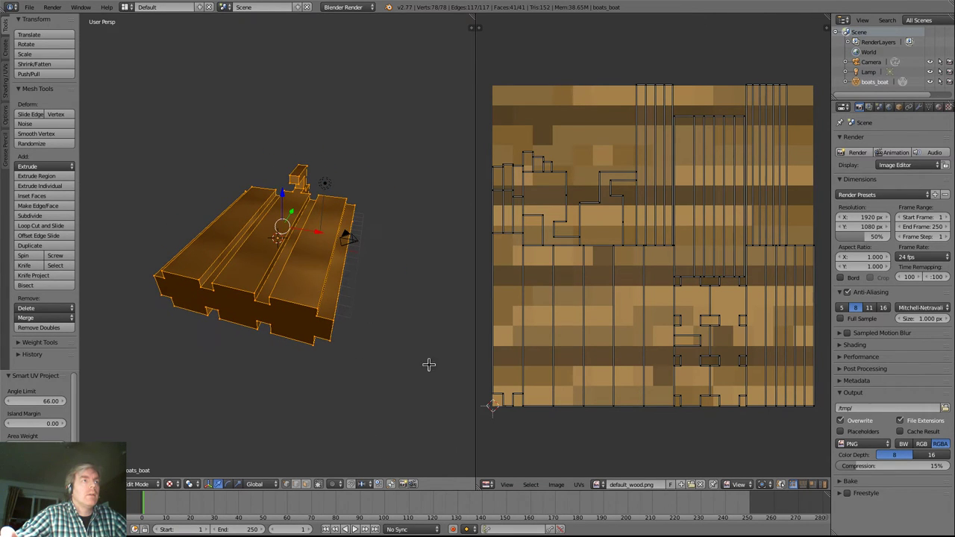
pyautogui.moveTo(356, 316); pyautogui.dragTo(330, 341, button='middle')
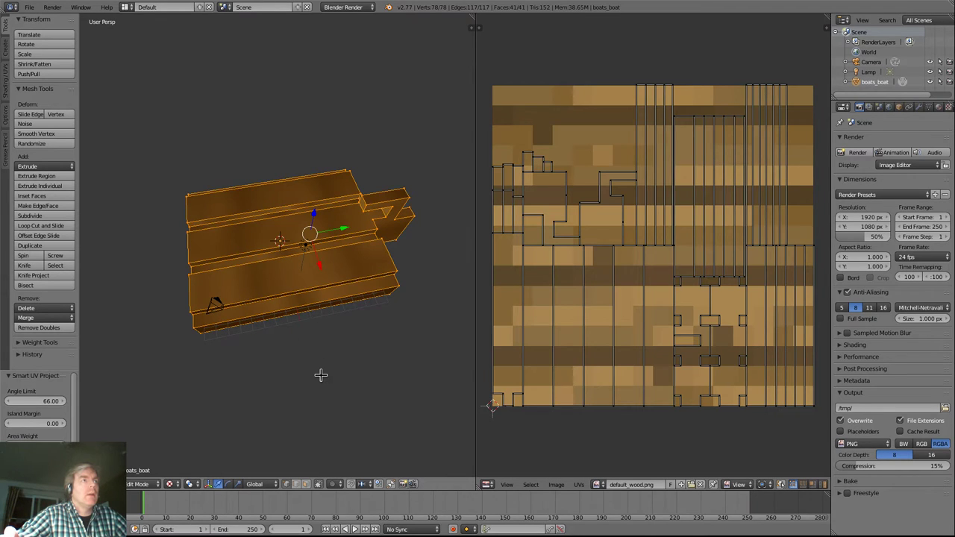
pyautogui.press('a')
pyautogui.moveTo(320, 375); pyautogui.dragTo(341, 371, button='middle')
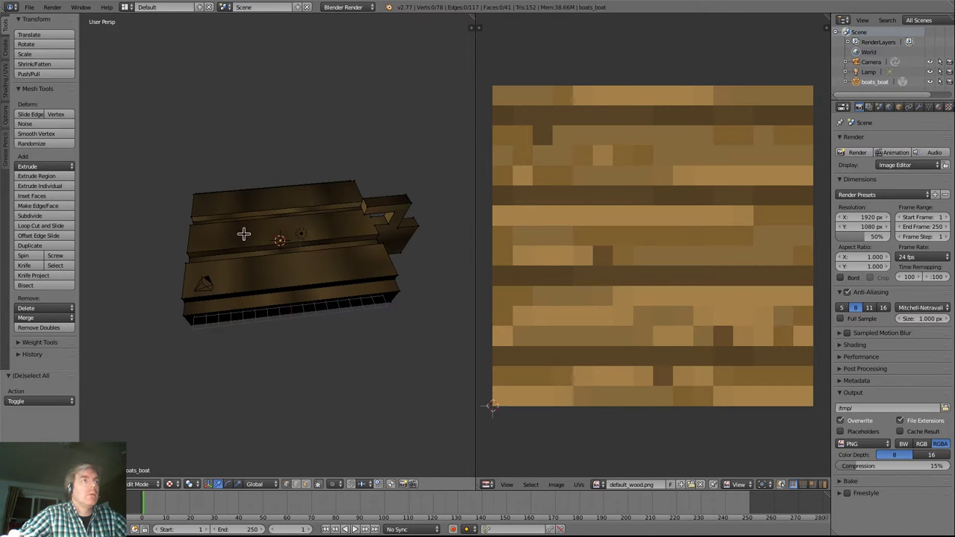
pyautogui.press('a')
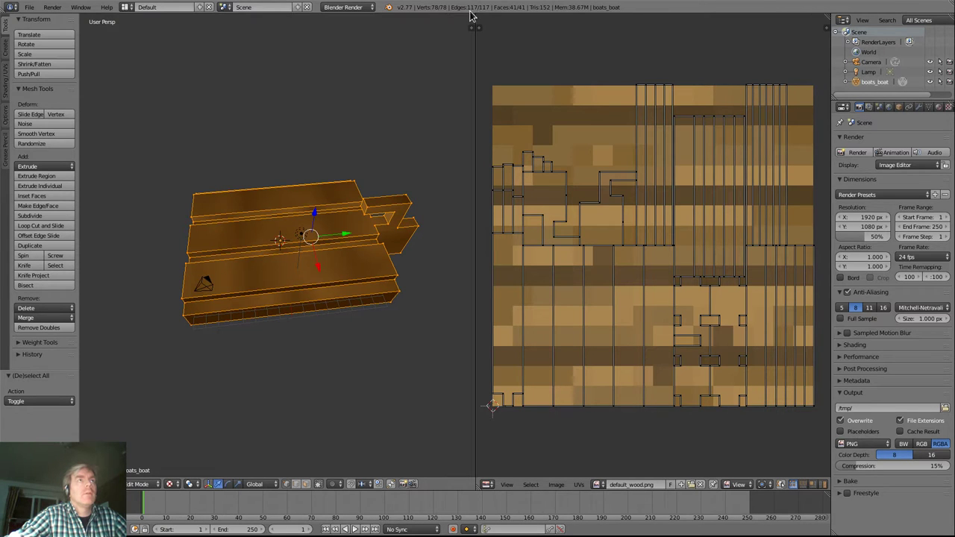
# Step: Switch to face selection and select the boat's long top-edge deck strip
pyautogui.moveTo(429, 308); pyautogui.dragTo(396, 273, button='middle')
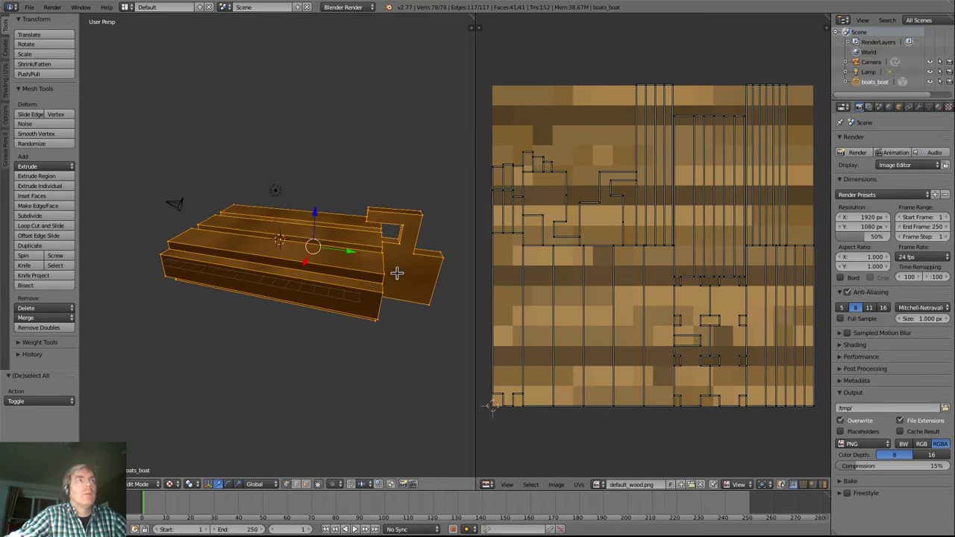
pyautogui.rightClick(399, 271)
pyautogui.moveTo(427, 335); pyautogui.dragTo(394, 301, button='middle')
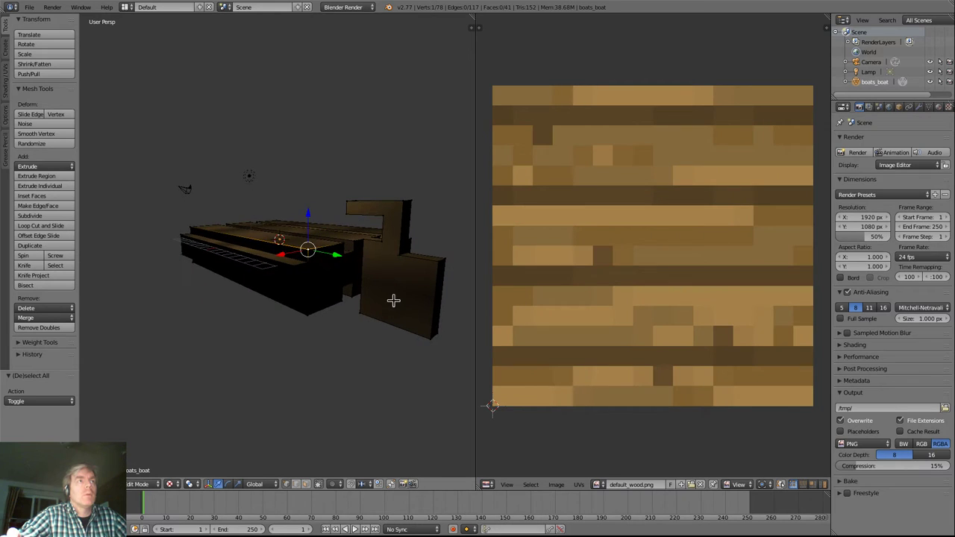
pyautogui.click(307, 484)
pyautogui.rightClick(395, 277)
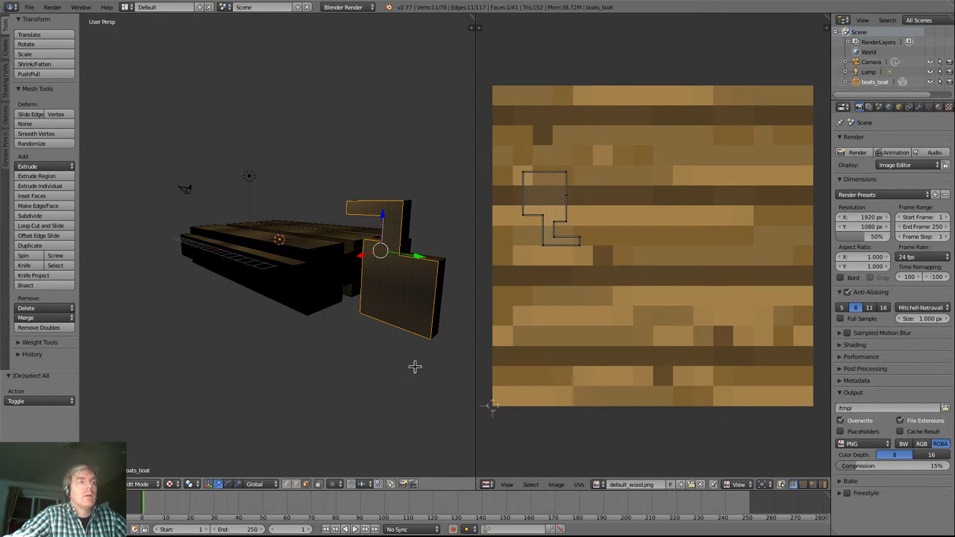
pyautogui.moveTo(355, 364); pyautogui.dragTo(331, 276, button='middle')
pyautogui.rightClick(331, 265)
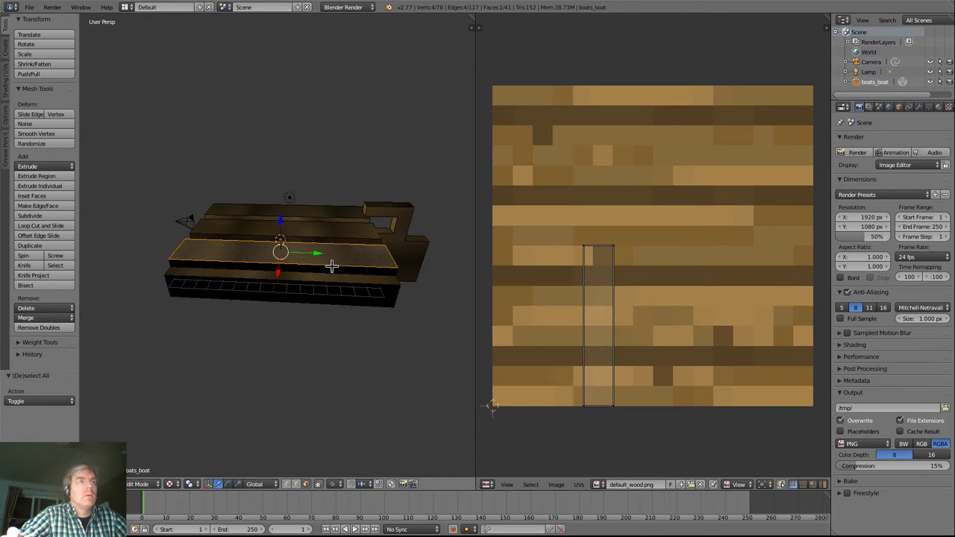
pyautogui.moveTo(289, 347); pyautogui.dragTo(344, 388, button='middle')
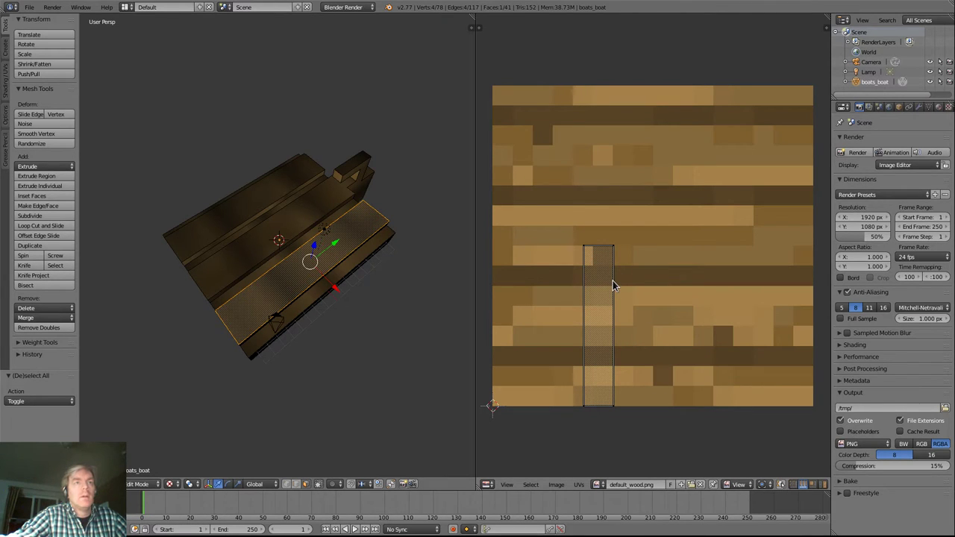
# Step: Enable Snap to Pixels and stretch the strip's UV edges out to the texture borders
pyautogui.moveTo(613, 280); pyautogui.dragTo(586, 462, button='right')
pyautogui.click(580, 485)
pyautogui.click(590, 474)
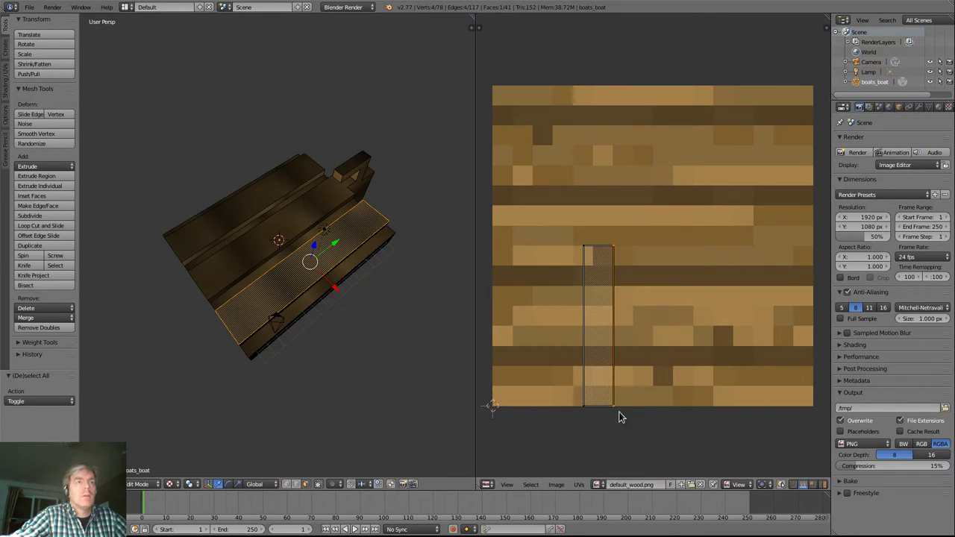
pyautogui.moveTo(608, 302); pyautogui.dragTo(809, 306, button='right')
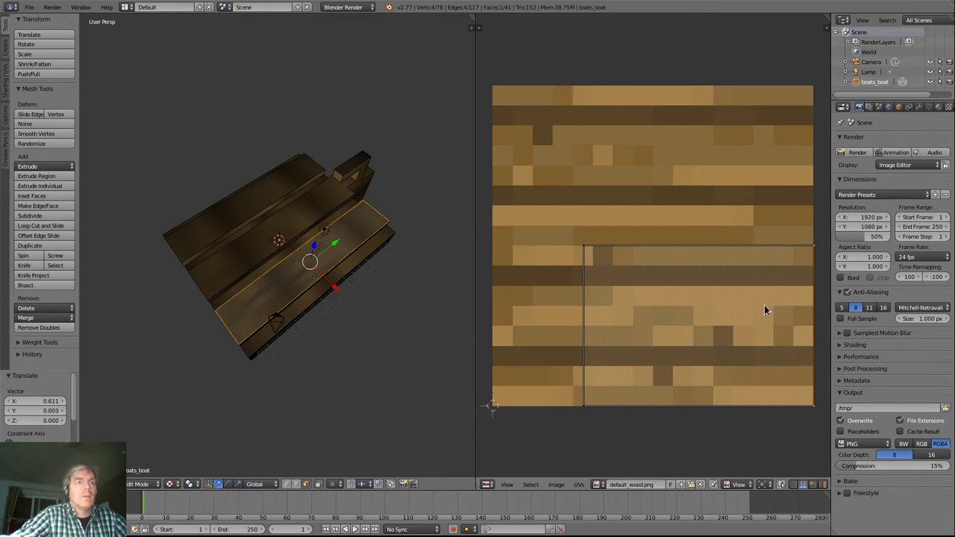
pyautogui.moveTo(597, 289); pyautogui.dragTo(508, 273, button='right')
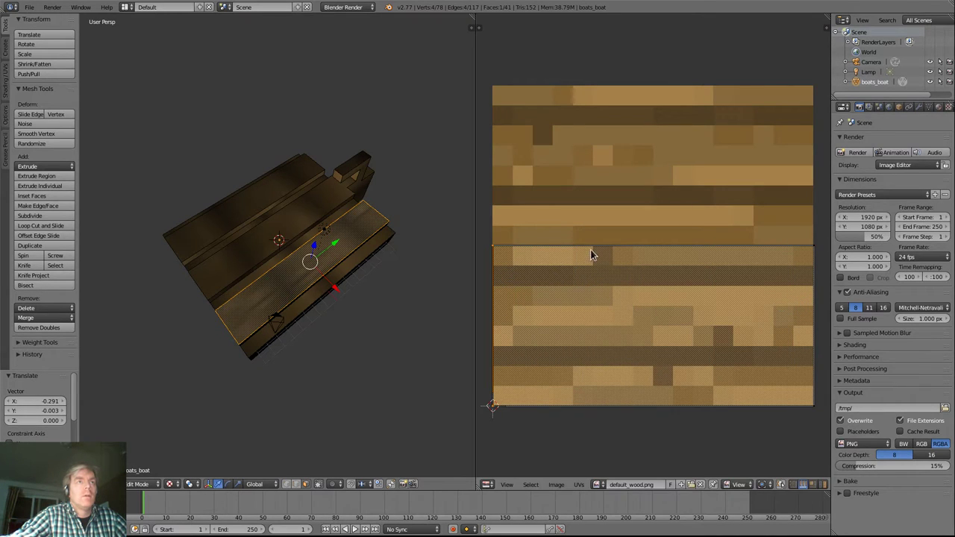
pyautogui.moveTo(593, 255); pyautogui.dragTo(612, 89, button='right')
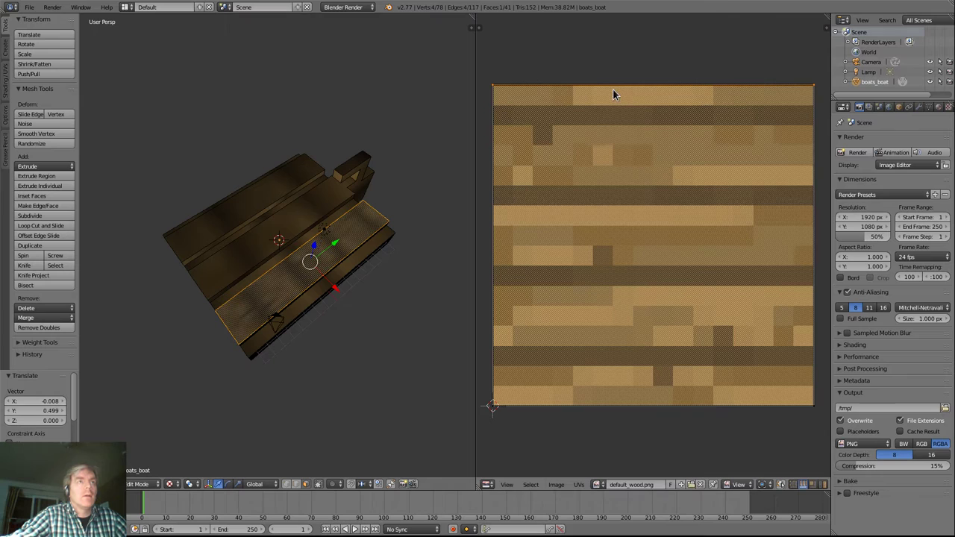
pyautogui.scroll(4, 337, 303)
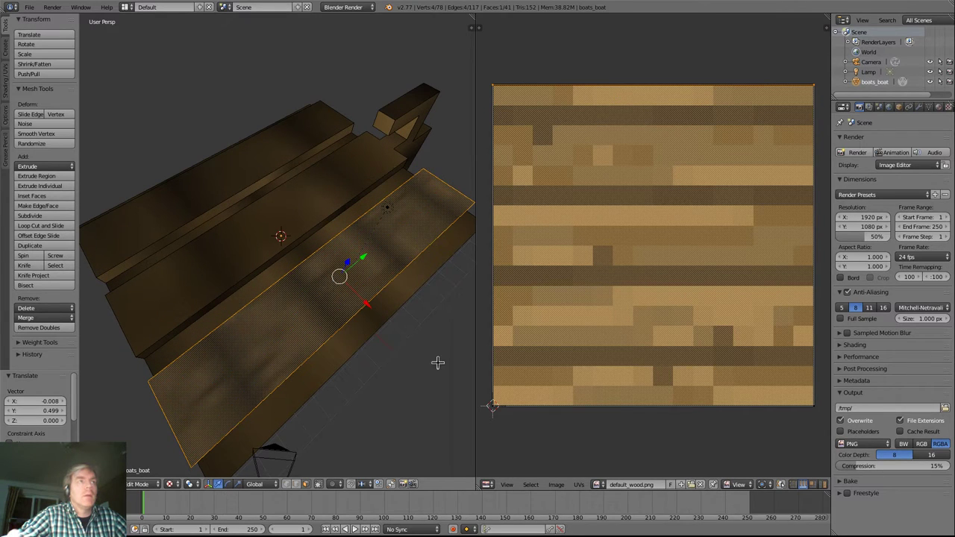
pyautogui.moveTo(600, 409)
pyautogui.mouseDown(button='right')
pyautogui.moveTo(601, 226)
pyautogui.moveTo(604, 405)
pyautogui.moveTo(515, 460)
pyautogui.moveTo(597, 409)
pyautogui.mouseUp(button='right')
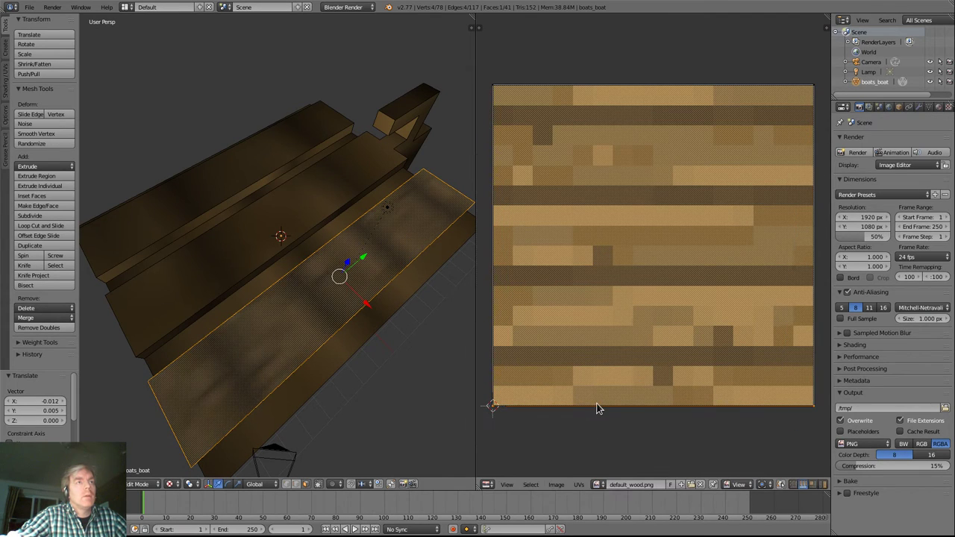
# Step: Try a slight UV rotation, then grow the selection to the whole UV island
pyautogui.click(579, 485)
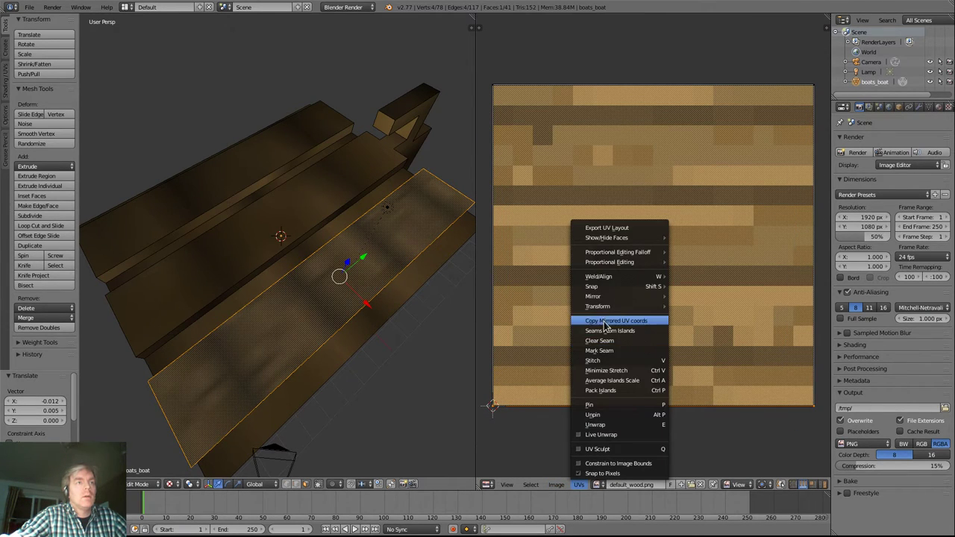
pyautogui.moveTo(605, 310)
pyautogui.click(692, 316)
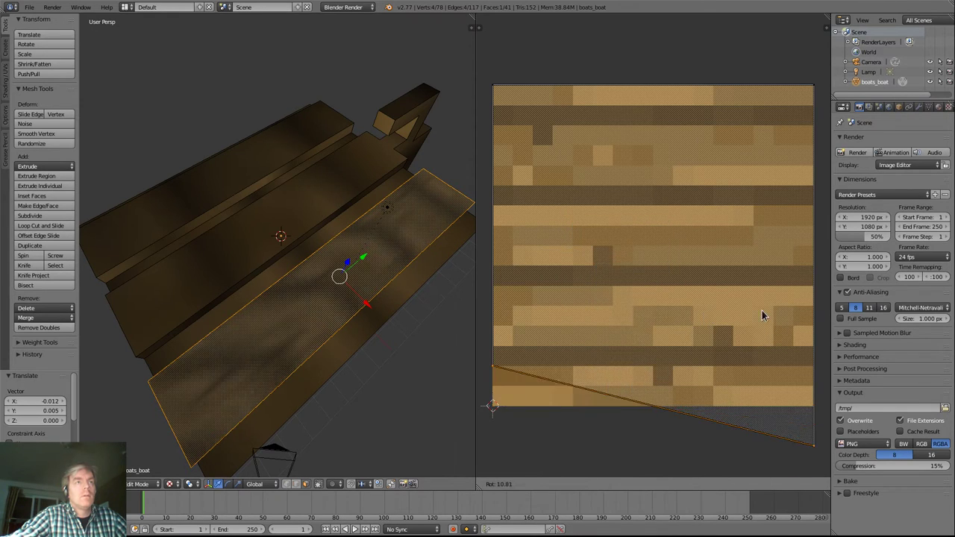
pyautogui.click(708, 315)
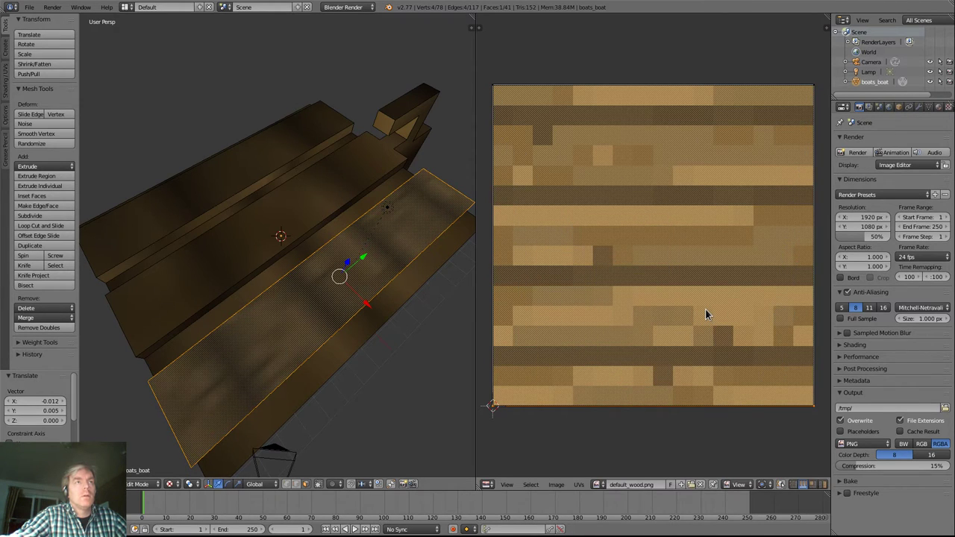
pyautogui.press('ctrl+KP_Add')
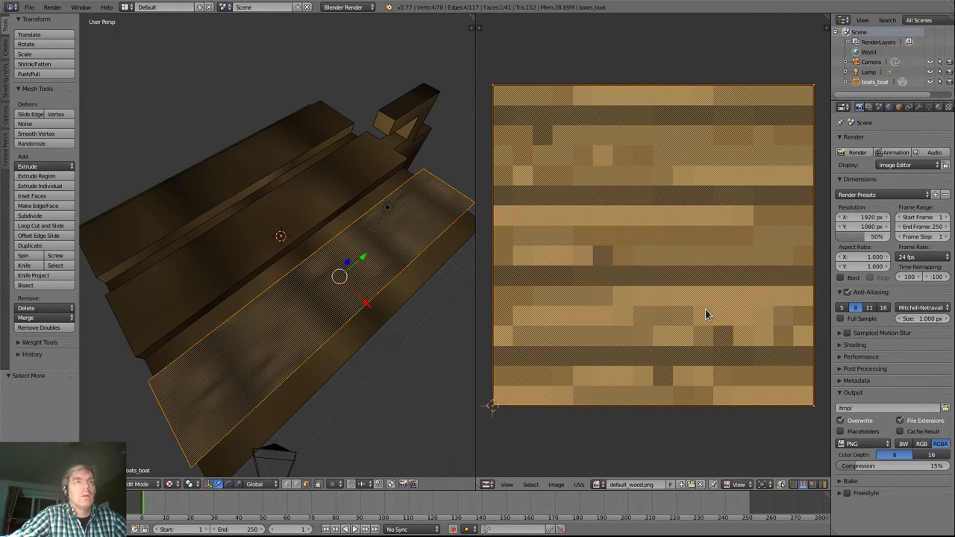
# Step: Rotate the UV island about 92° and pull its top edge down onto the texture
pyautogui.click(578, 484)
pyautogui.moveTo(629, 306)
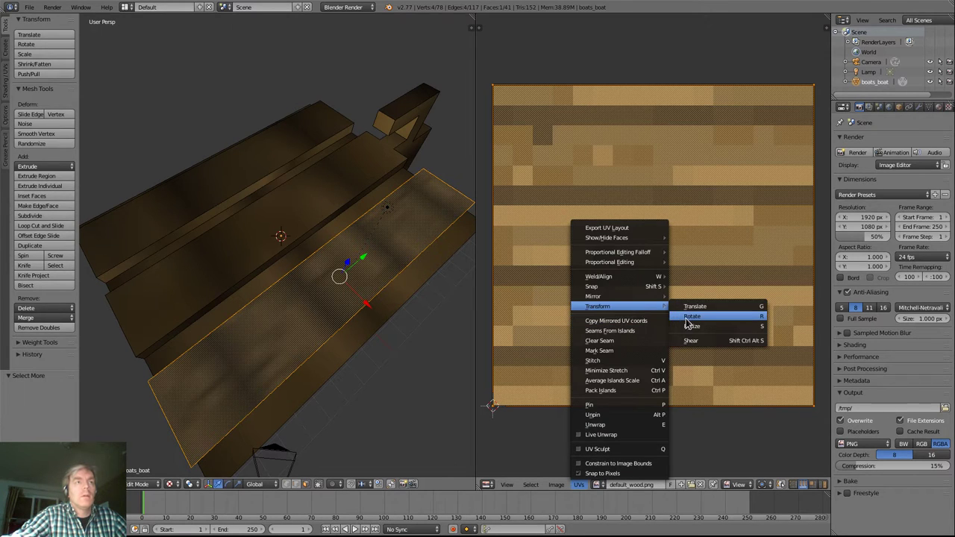
pyautogui.click(687, 322)
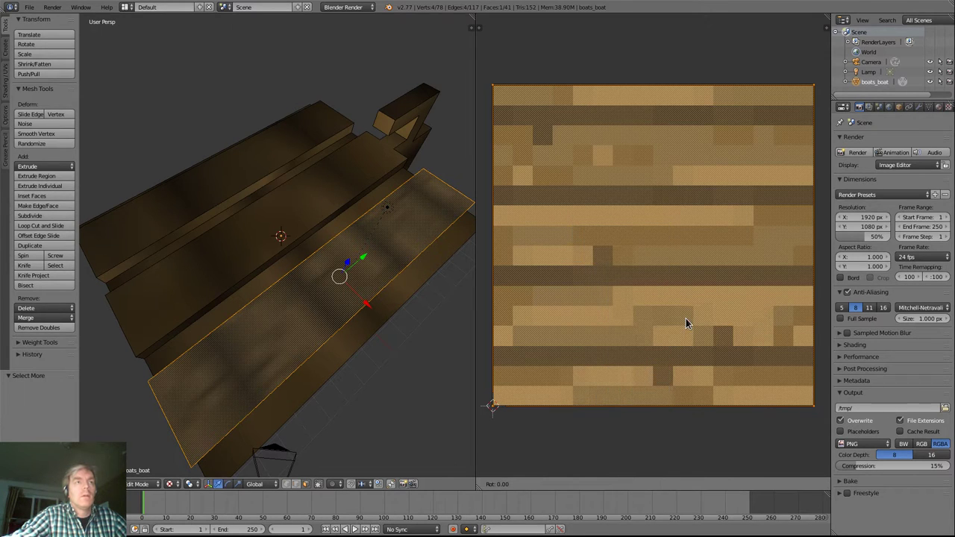
pyautogui.click(792, 335)
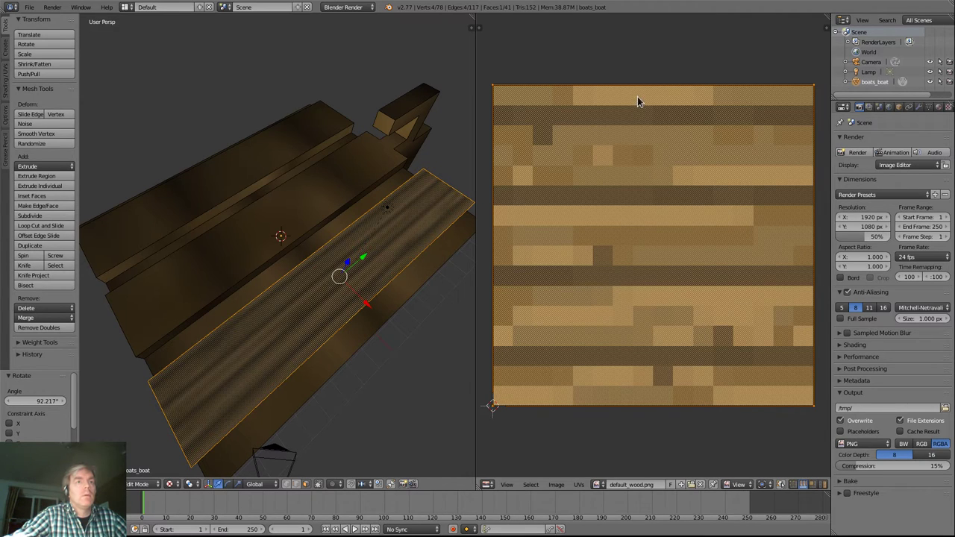
pyautogui.moveTo(632, 90); pyautogui.dragTo(627, 291, button='right')
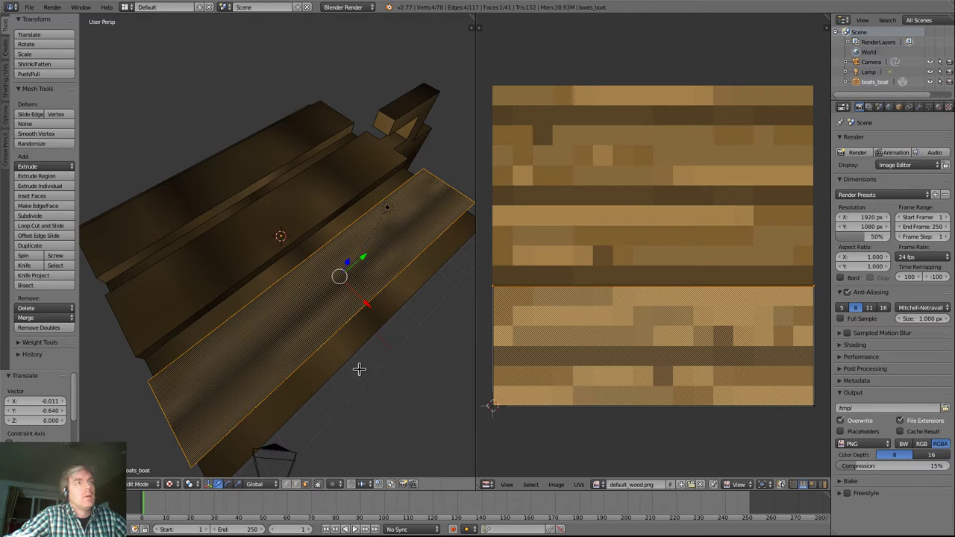
pyautogui.moveTo(422, 391); pyautogui.dragTo(454, 344, button='middle')
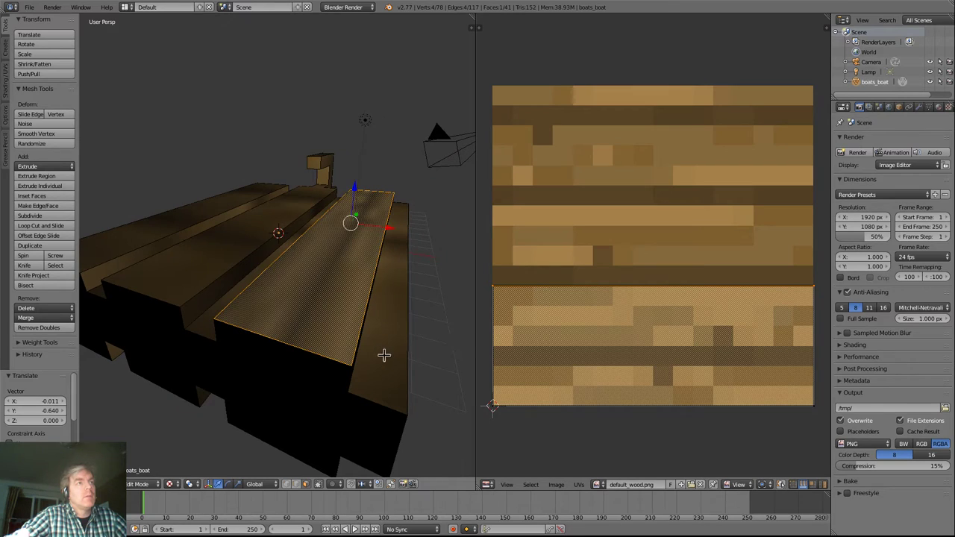
pyautogui.press('a')
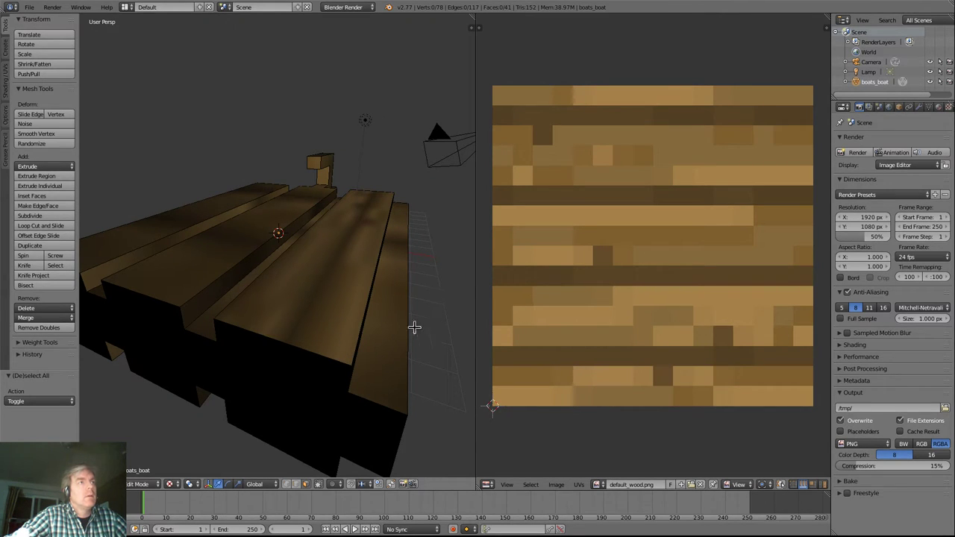
pyautogui.click(169, 484)
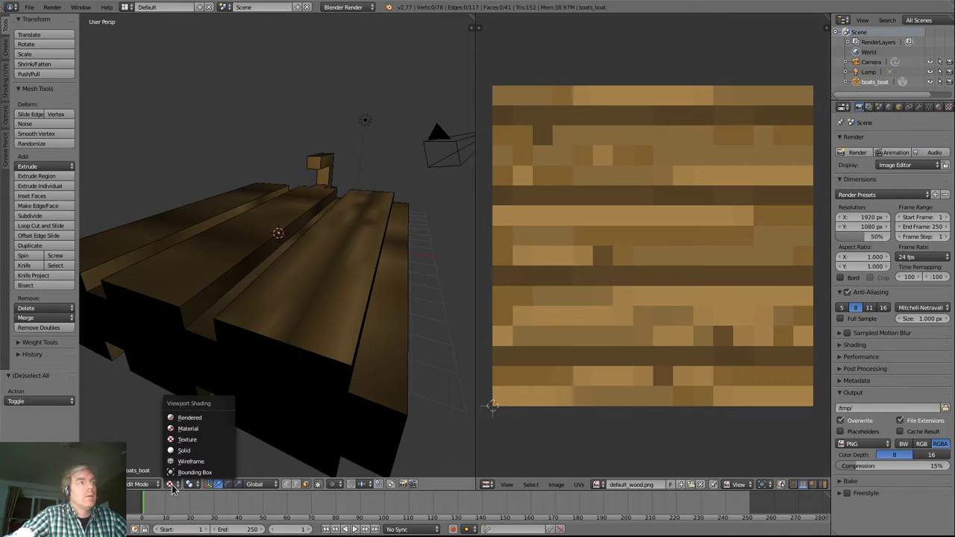
pyautogui.click(188, 441)
pyautogui.click(171, 485)
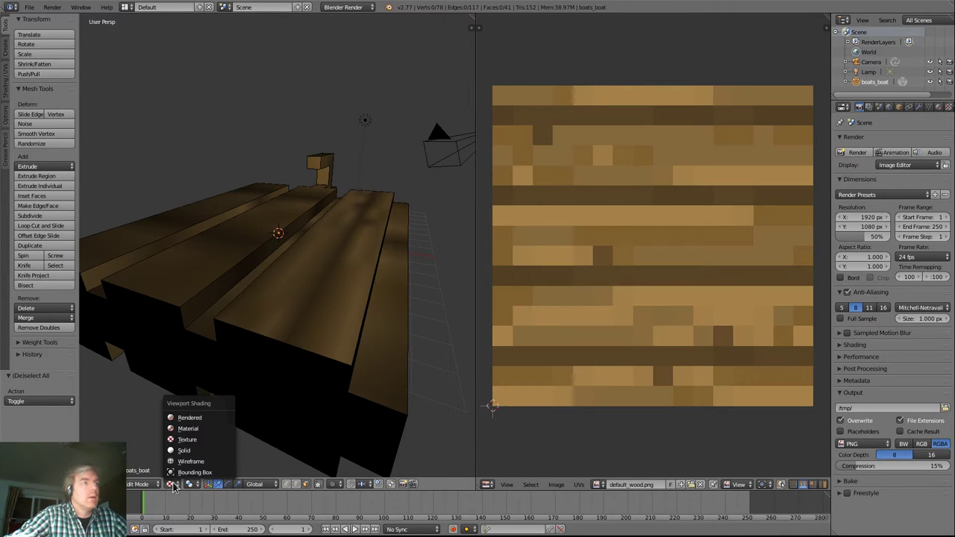
pyautogui.click(186, 440)
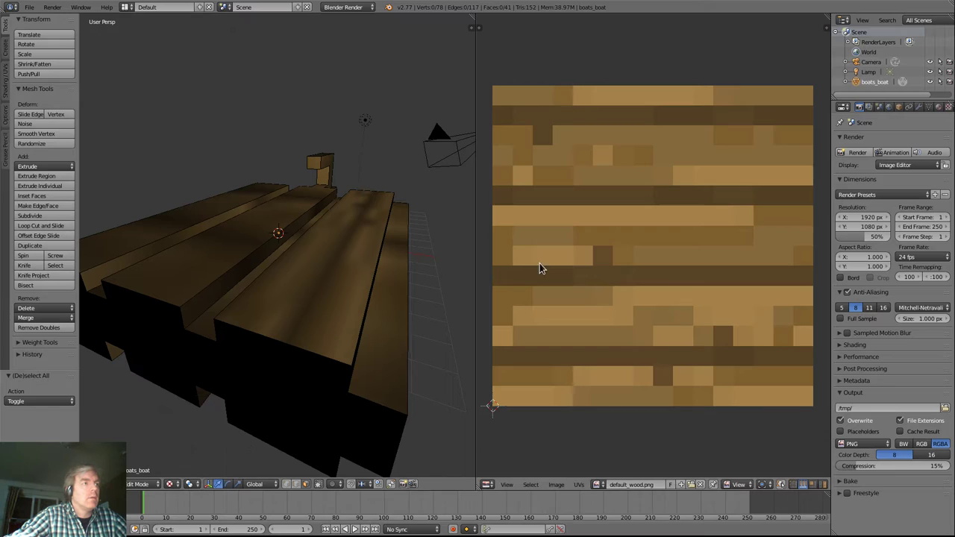
# Step: Assign a new material, Material.001, to the right-hand deck plank's top face and show its texture settings
pyautogui.rightClick(338, 308)
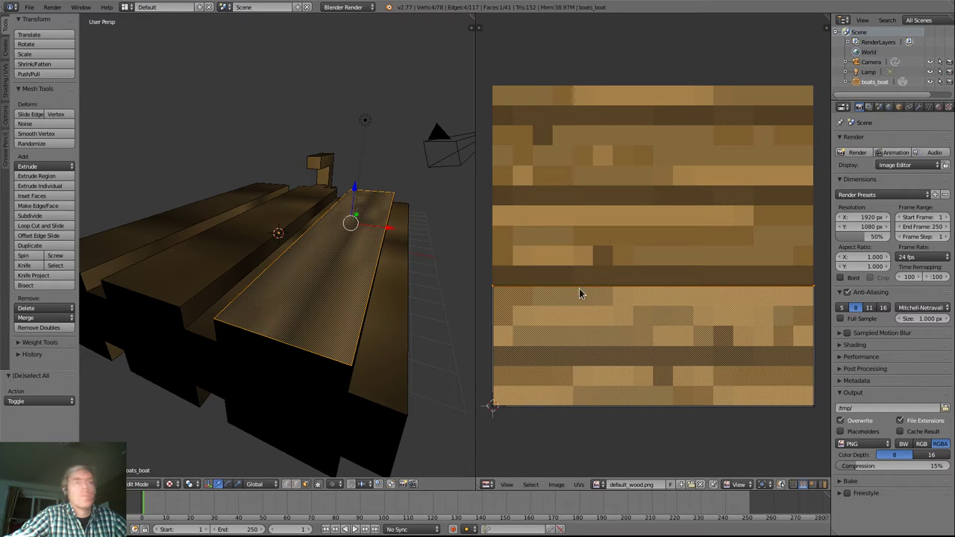
pyautogui.click(890, 107)
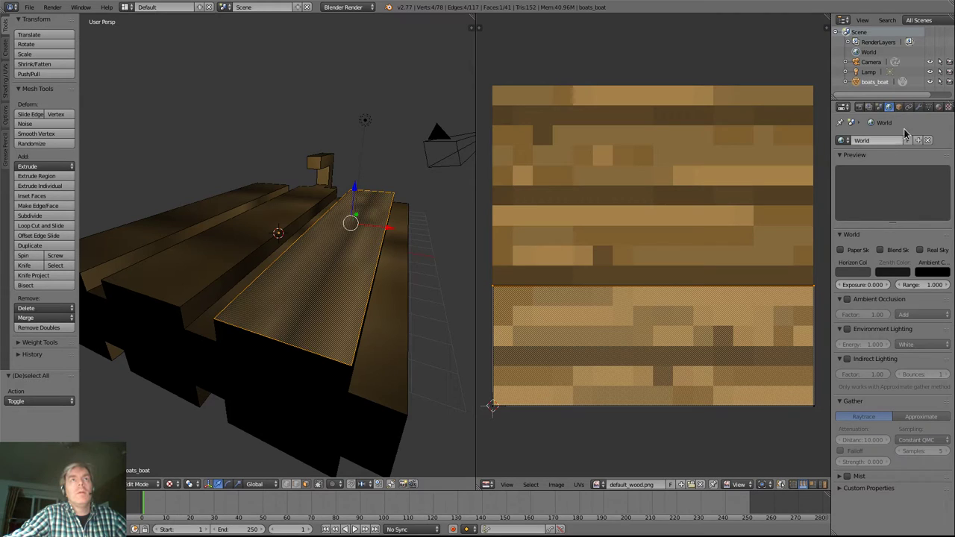
pyautogui.click(937, 108)
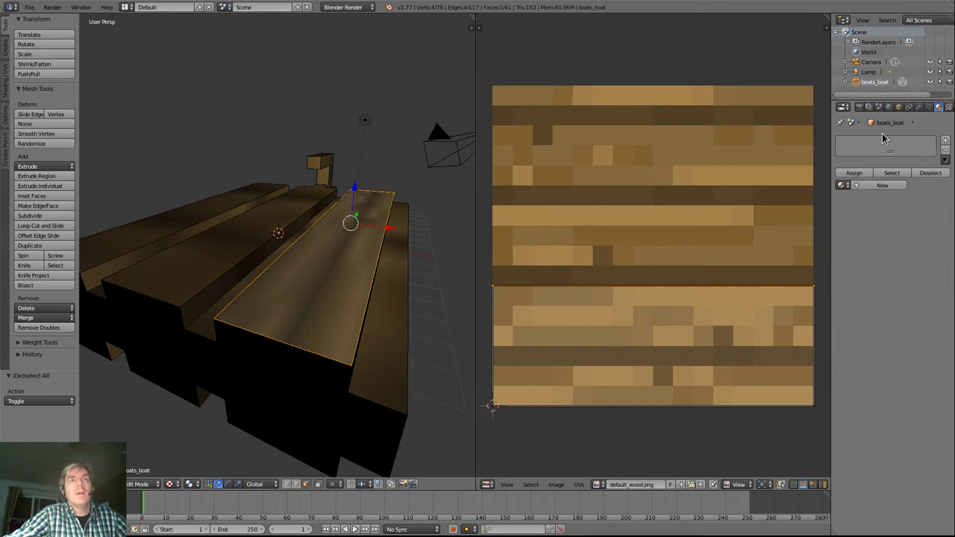
pyautogui.click(946, 142)
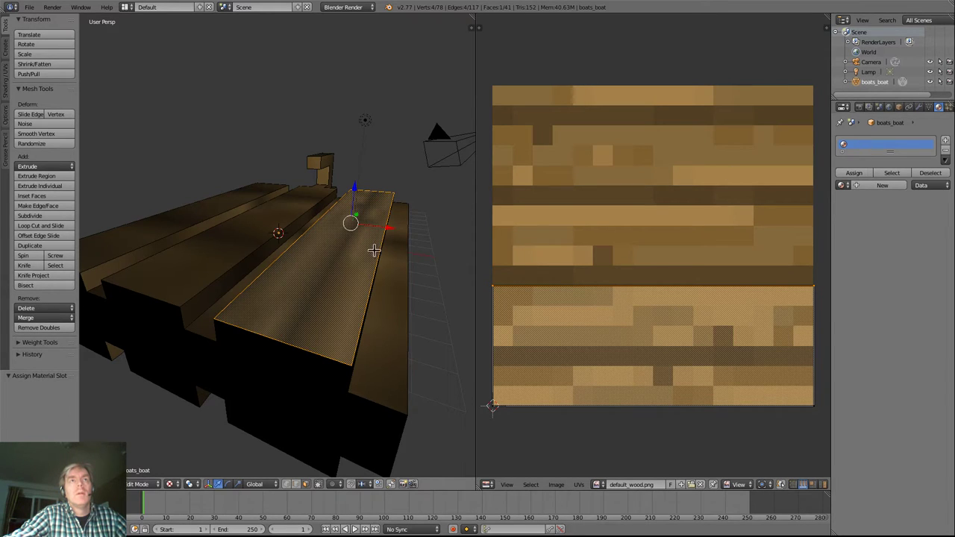
pyautogui.click(863, 187)
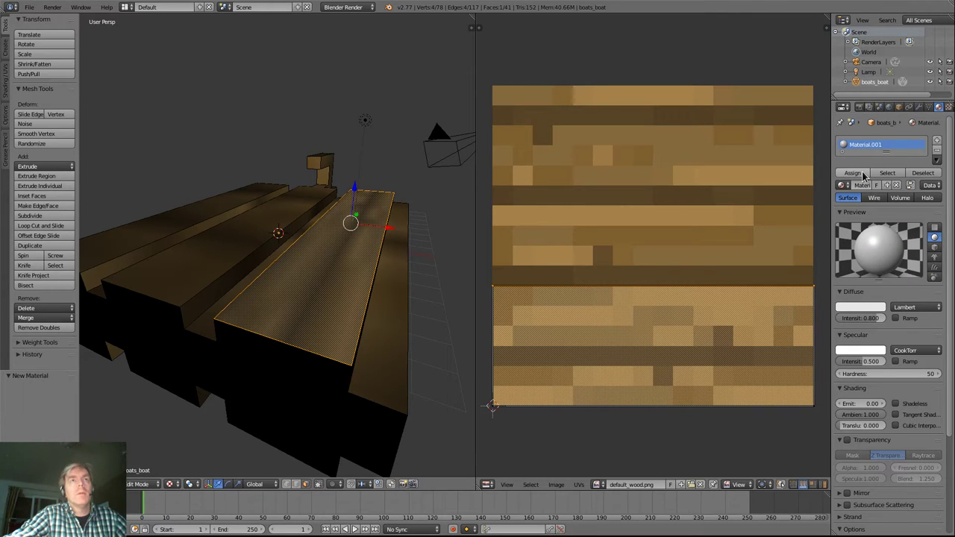
pyautogui.click(851, 172)
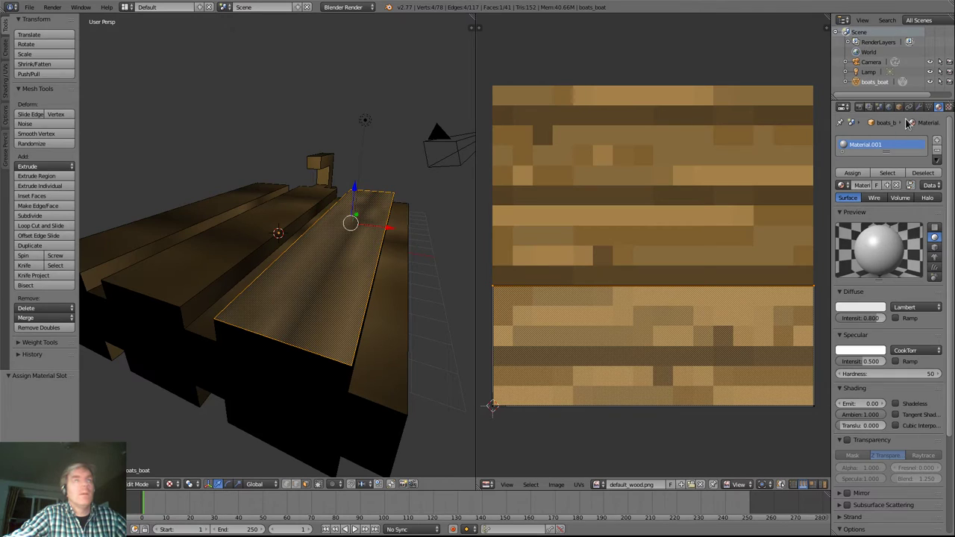
pyautogui.click(948, 107)
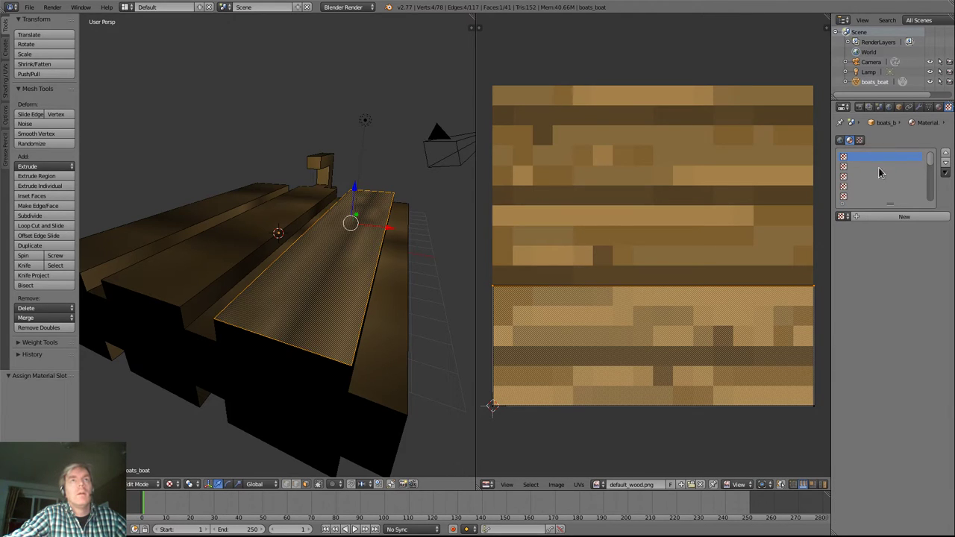
# Step: Give Material.001 a new image texture that loads default_wood.png
pyautogui.click(855, 216)
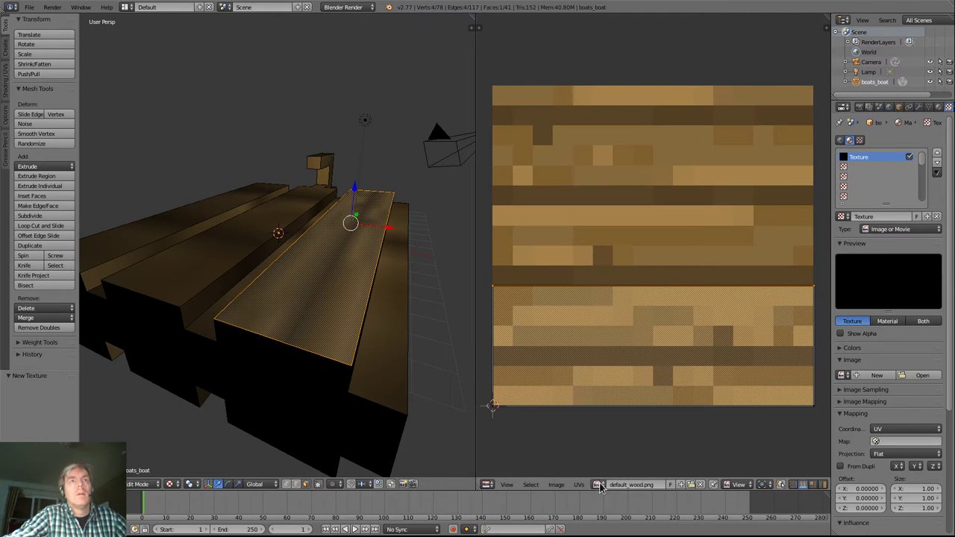
pyautogui.click(842, 374)
pyautogui.click(795, 390)
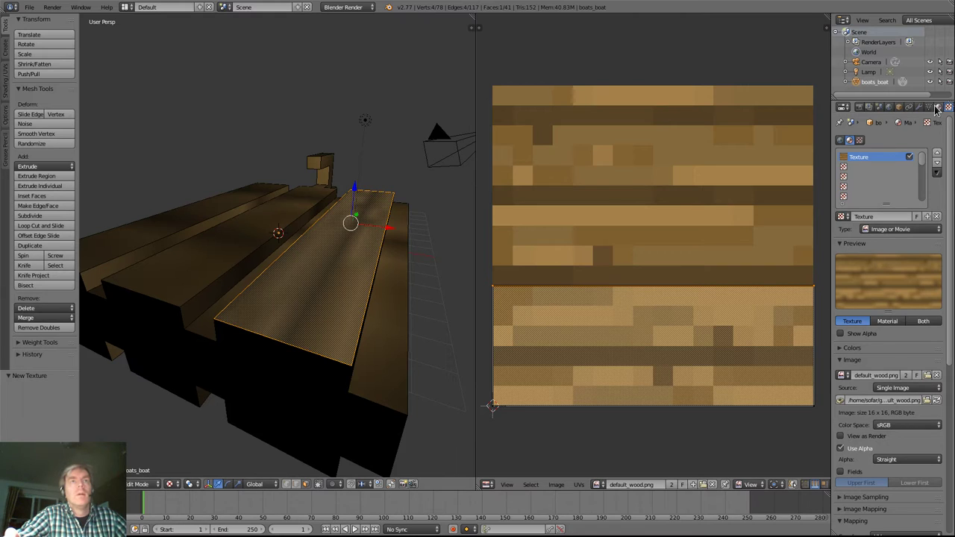
# Step: Inspect three plank tops' UVs against the wood texture, then select every boat face
pyautogui.rightClick(206, 277)
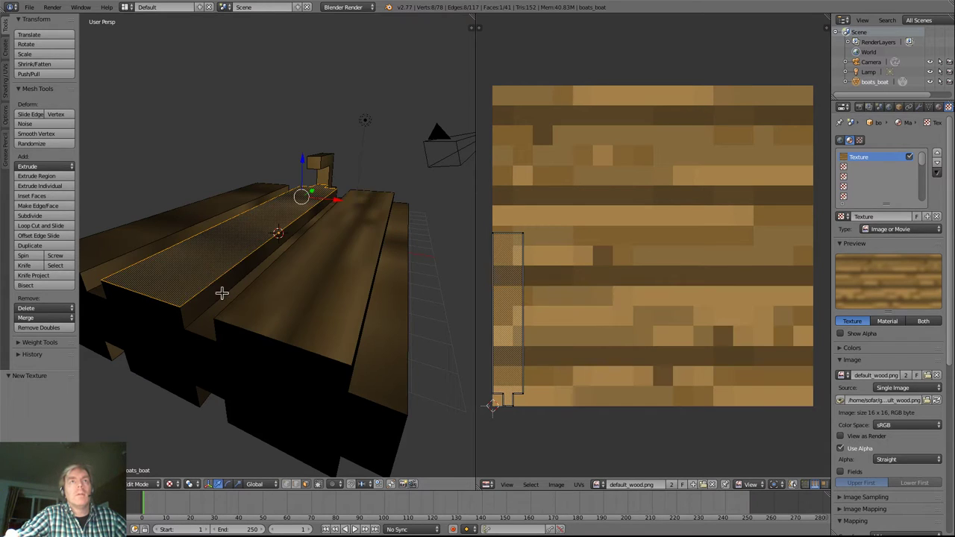
pyautogui.rightClick(376, 339)
pyautogui.rightClick(321, 323)
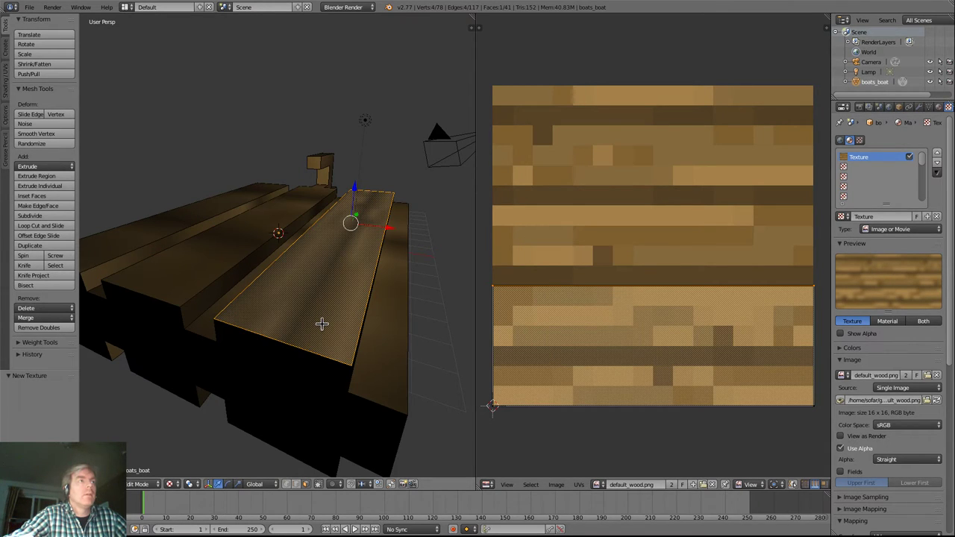
pyautogui.press('a')
pyautogui.press('a')
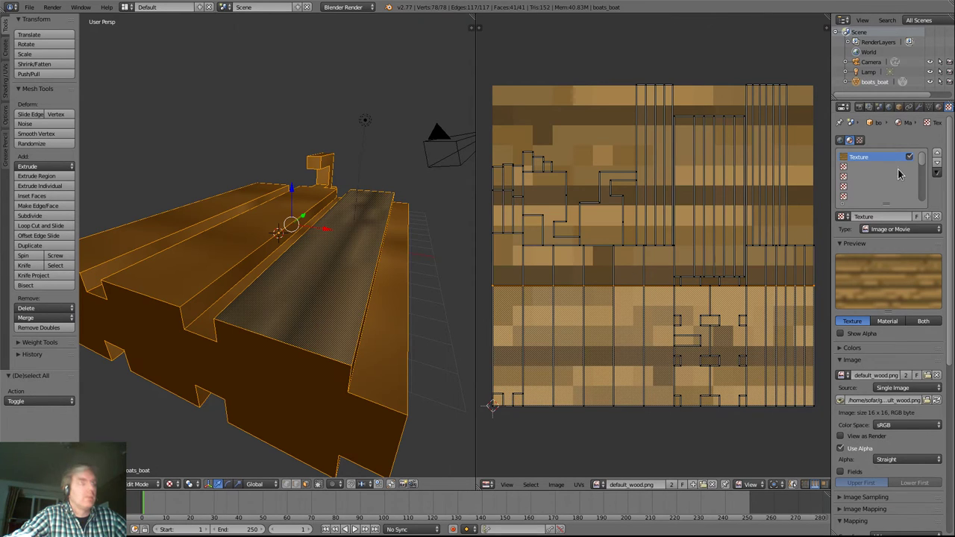
# Step: Assign all selected boat faces to Material.001, then reselect the right plank's top face
pyautogui.click(938, 107)
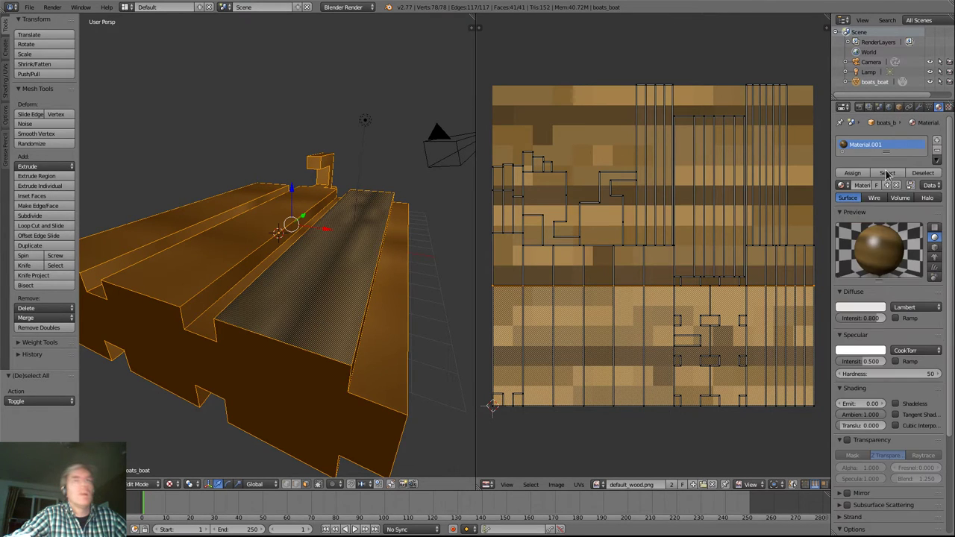
pyautogui.click(852, 173)
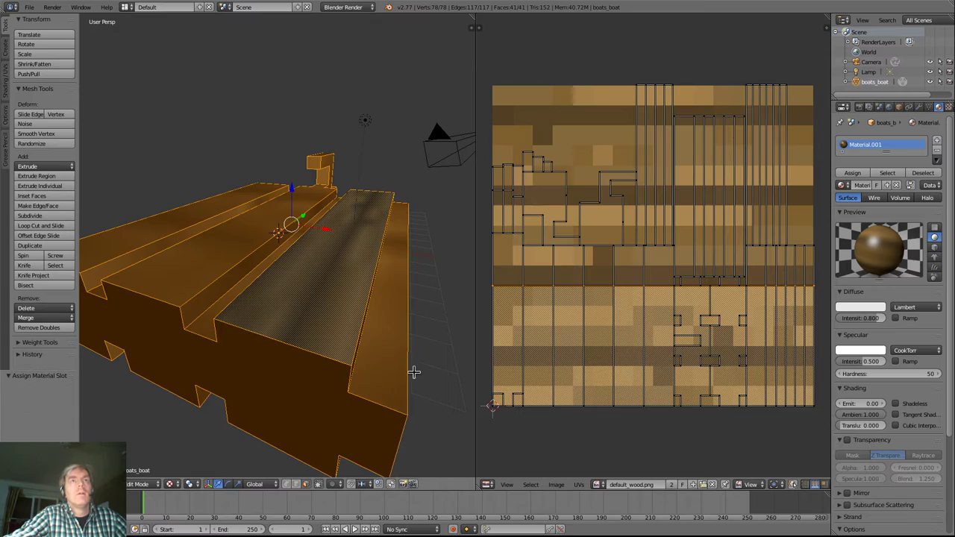
pyautogui.rightClick(358, 328)
# Step: Preview the boat in Material shading looking along the deck, then return to Solid shading
pyautogui.click(179, 484)
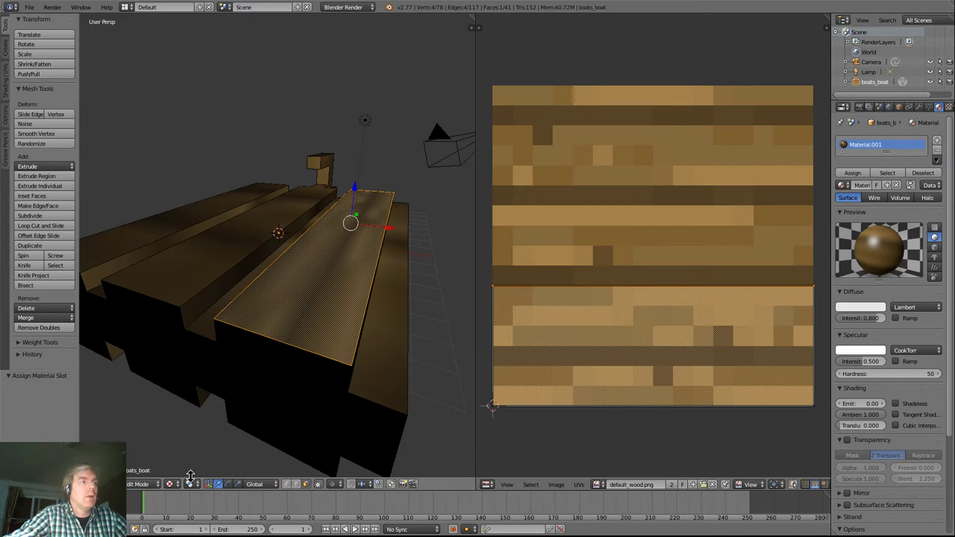
pyautogui.click(156, 485)
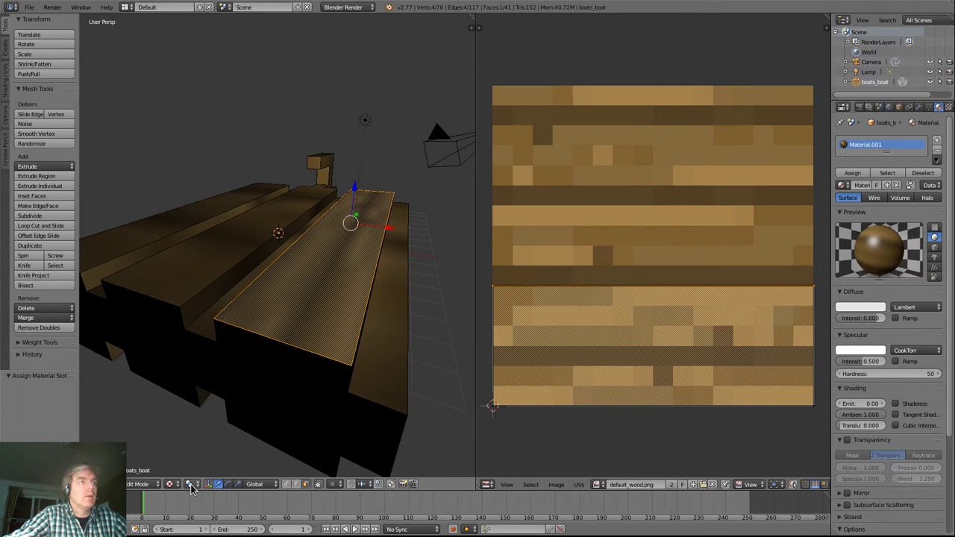
pyautogui.click(171, 484)
pyautogui.click(189, 431)
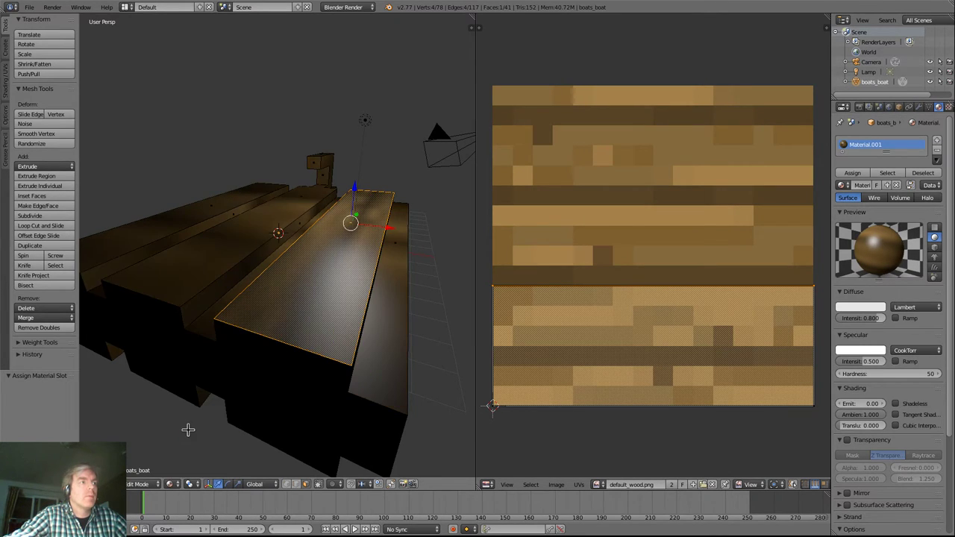
pyautogui.scroll(3, 364, 335)
pyautogui.moveTo(367, 305); pyautogui.dragTo(326, 280, button='middle')
pyautogui.scroll(-3, 327, 347)
pyautogui.click(190, 484)
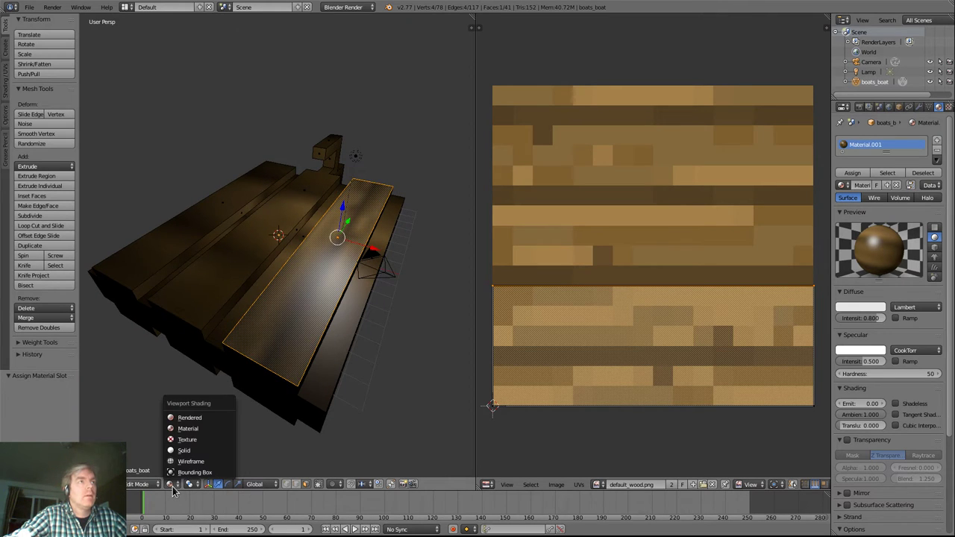
pyautogui.click(190, 452)
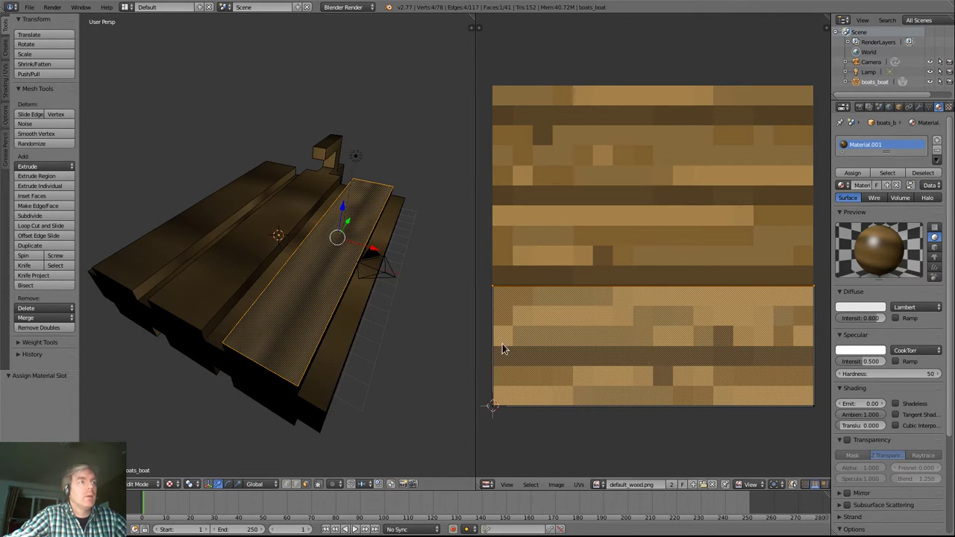
# Step: Drag the long plank top's right UV edge past the wood image twice, to roughly double width
pyautogui.scroll(-3, 625, 335)
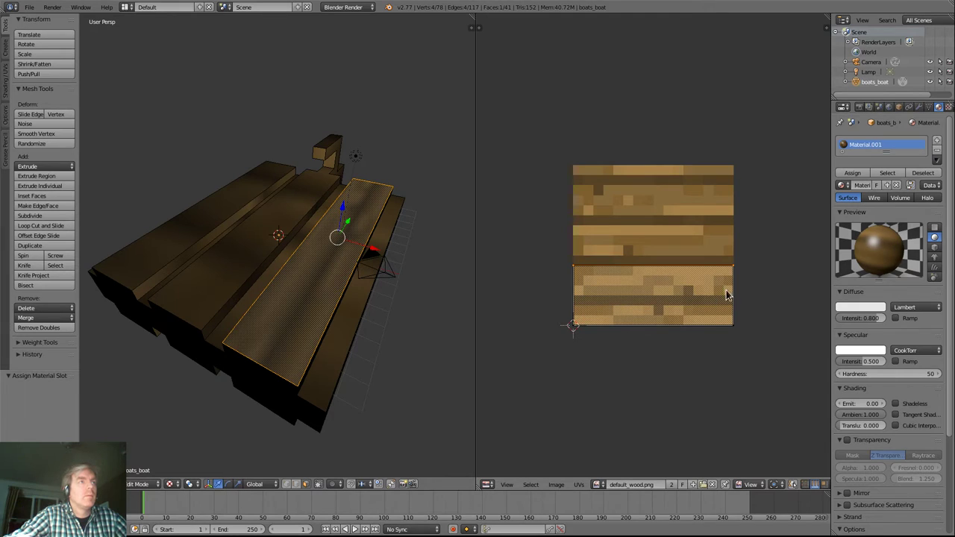
pyautogui.press('g')
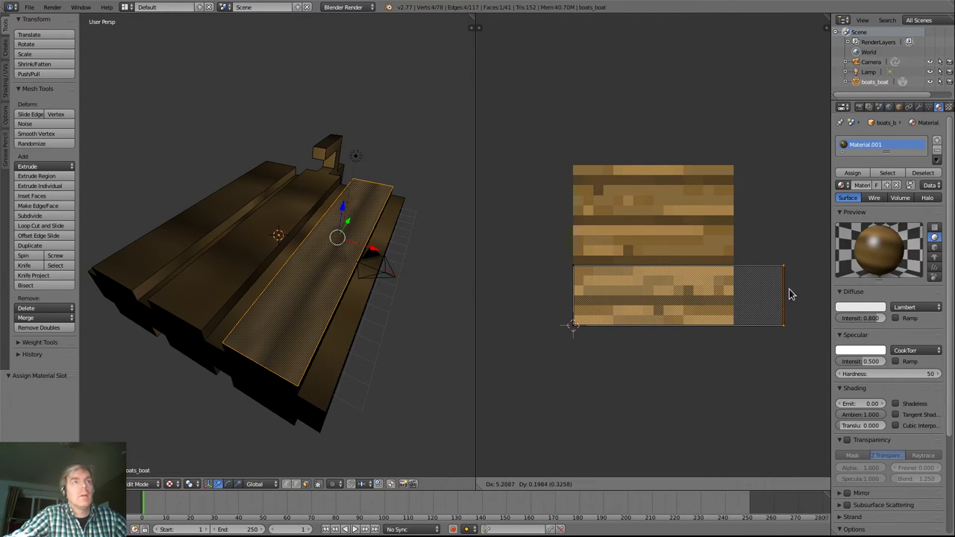
pyautogui.click(521, 296)
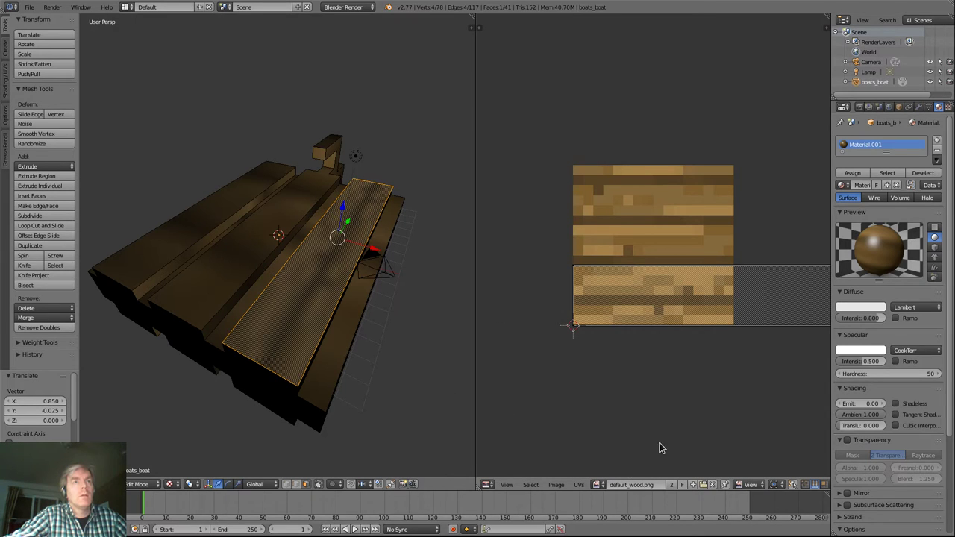
pyautogui.moveTo(764, 381); pyautogui.dragTo(698, 375, button='middle')
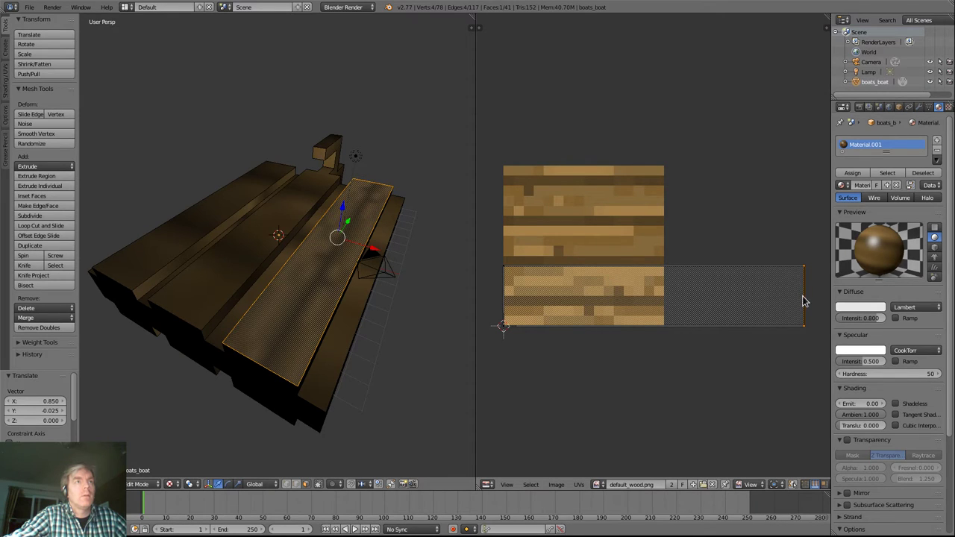
pyautogui.press('g')
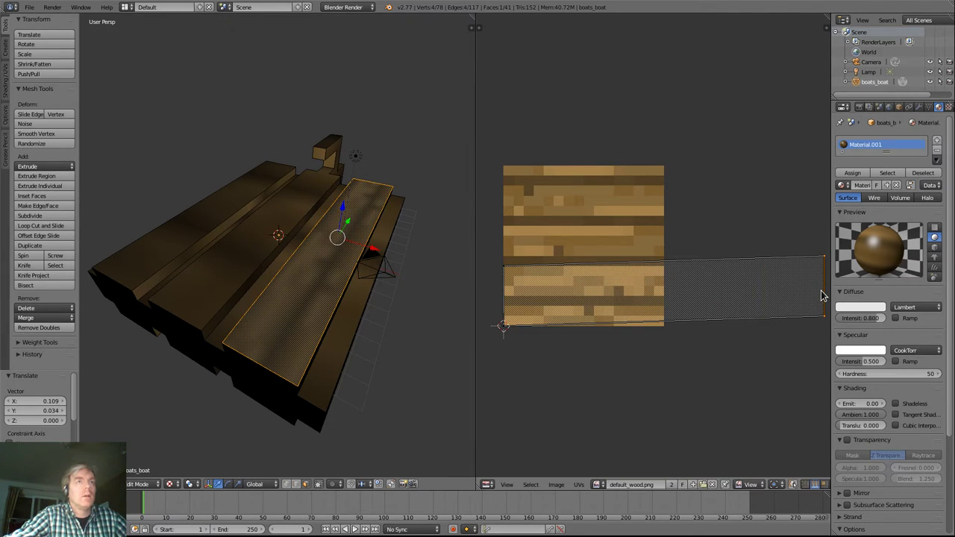
pyautogui.click(816, 302)
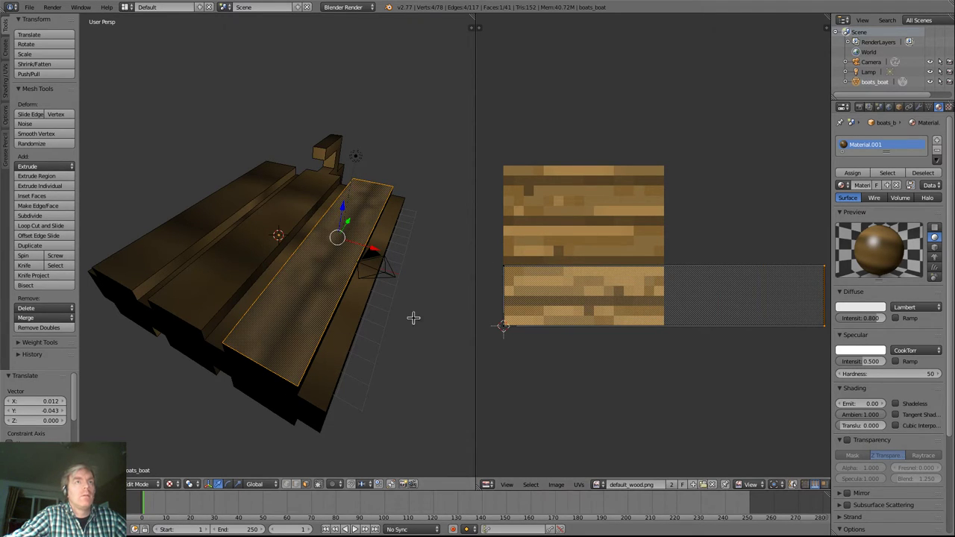
pyautogui.moveTo(413, 316); pyautogui.dragTo(359, 315, button='middle')
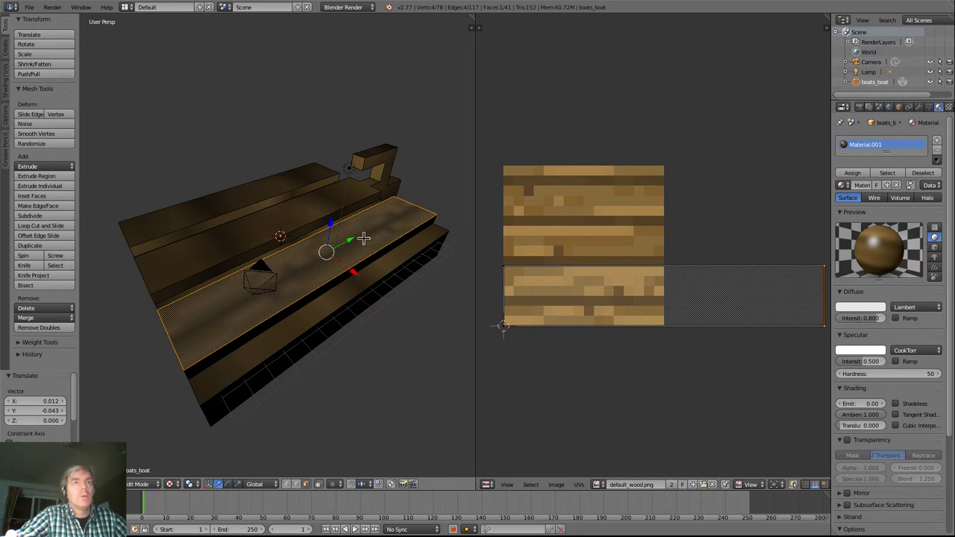
# Step: Select the narrow front strip's whole UV island and rotate it a quarter turn
pyautogui.rightClick(275, 333)
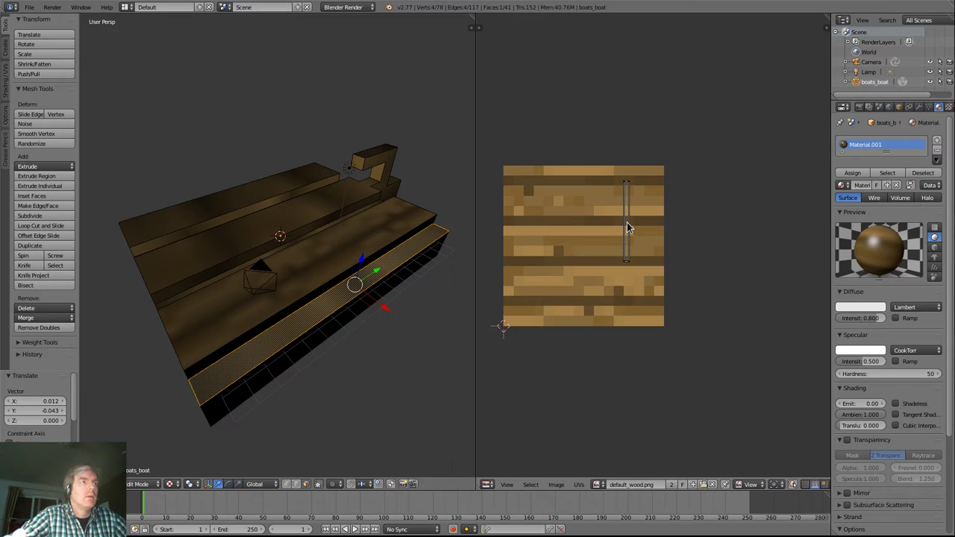
pyautogui.press('ctrl+KP_Add')
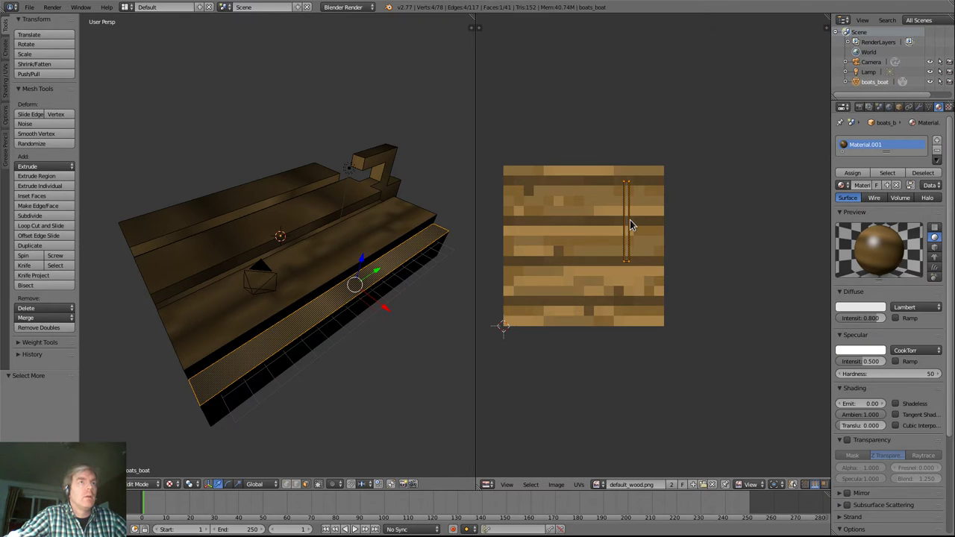
pyautogui.click(579, 485)
pyautogui.moveTo(631, 307)
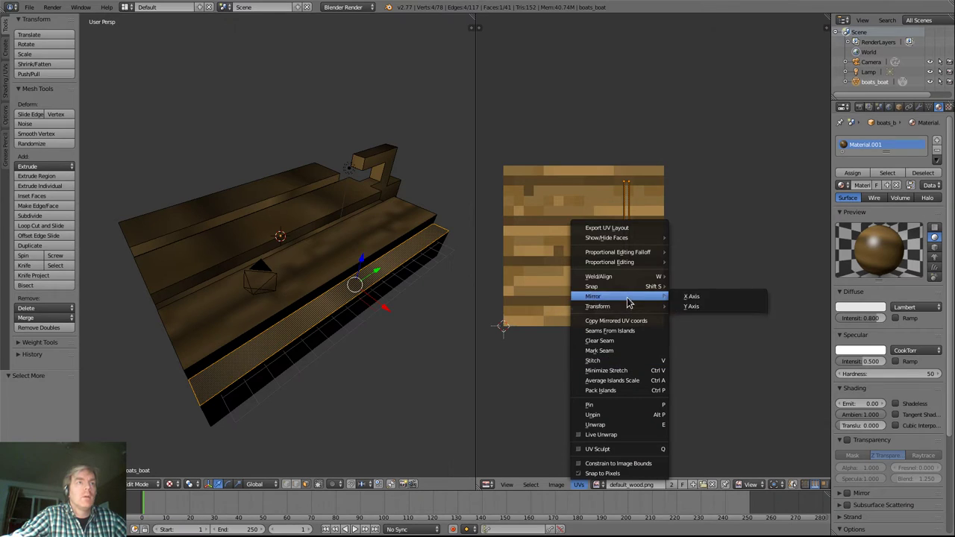
pyautogui.click(711, 319)
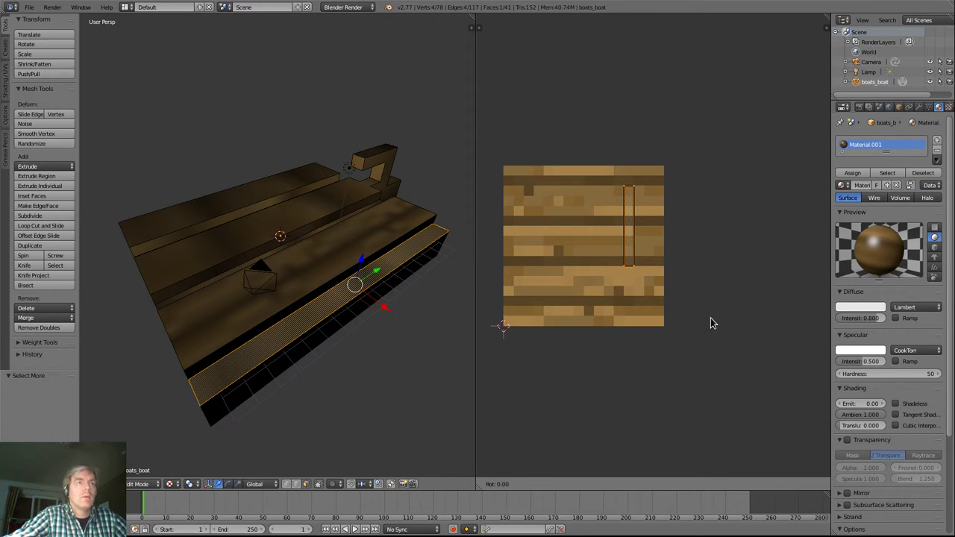
pyautogui.click(678, 192)
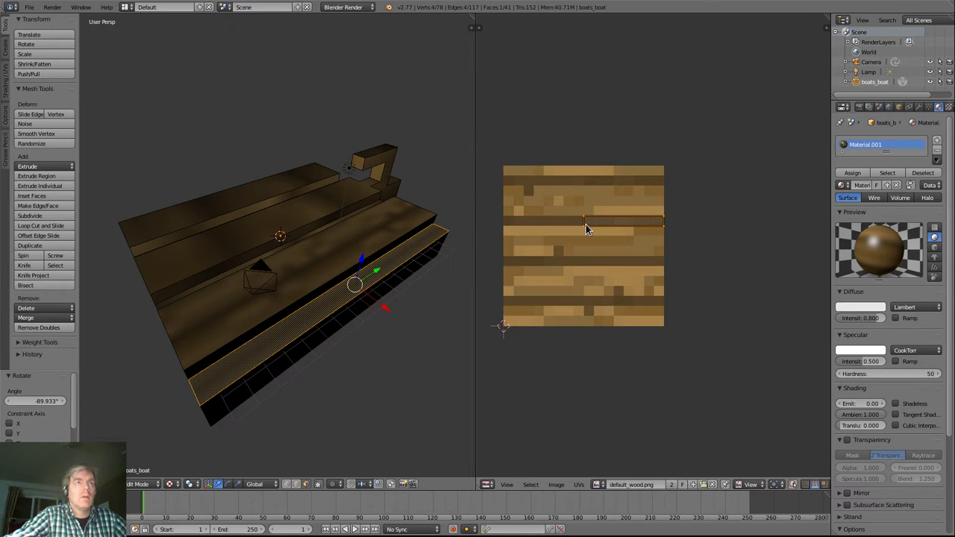
# Step: Move the strip lower, align its edge to the image's left border, and stretch it to double width
pyautogui.press('g')
pyautogui.click(588, 255)
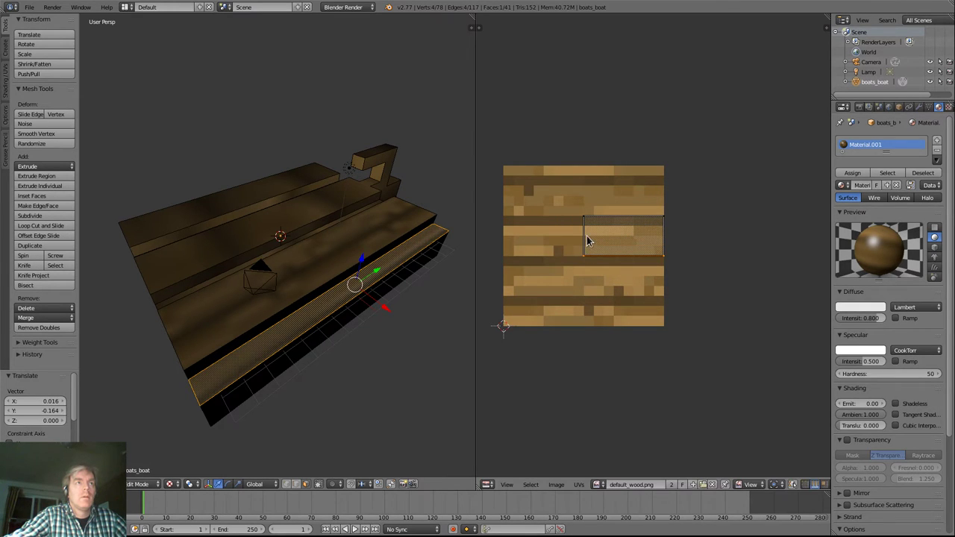
pyautogui.press('g')
pyautogui.click(504, 244)
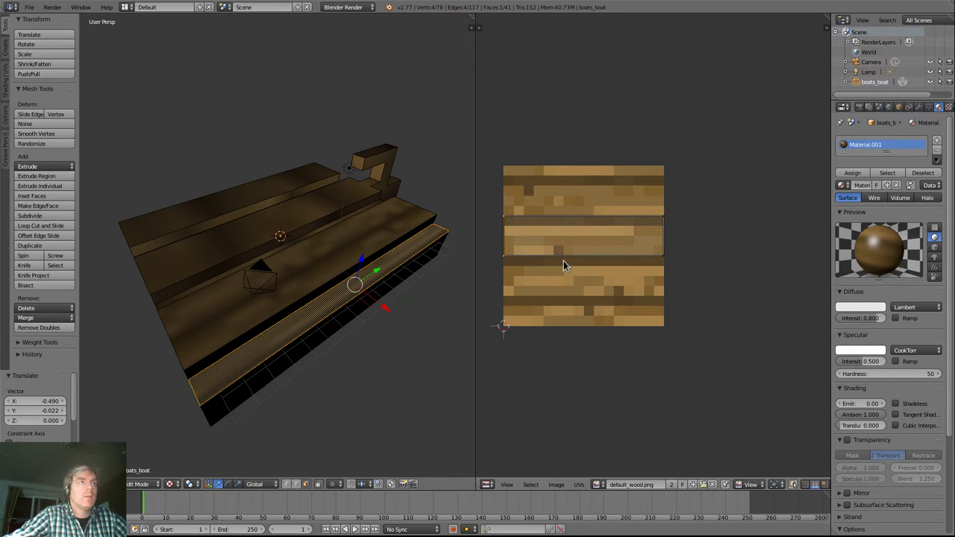
pyautogui.press('g')
pyautogui.click(564, 239)
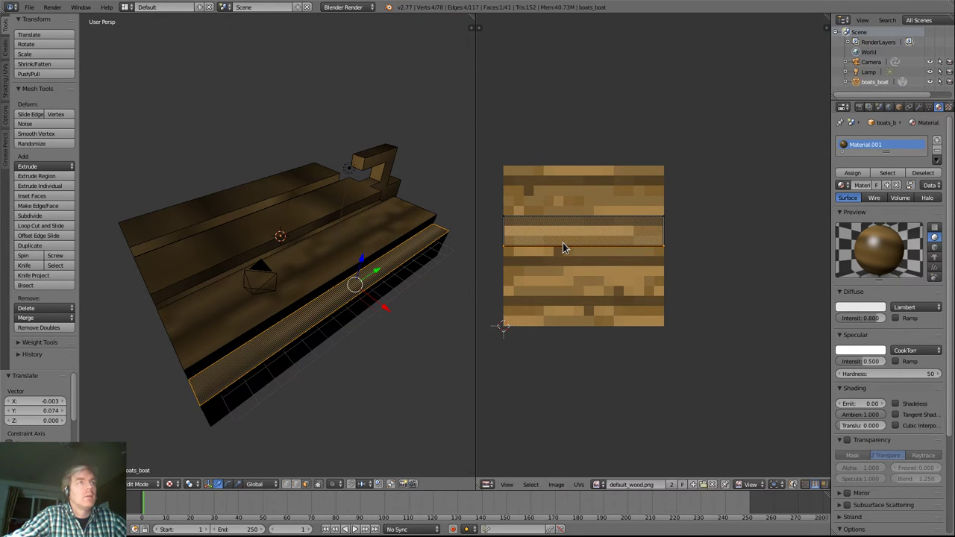
pyautogui.press('g')
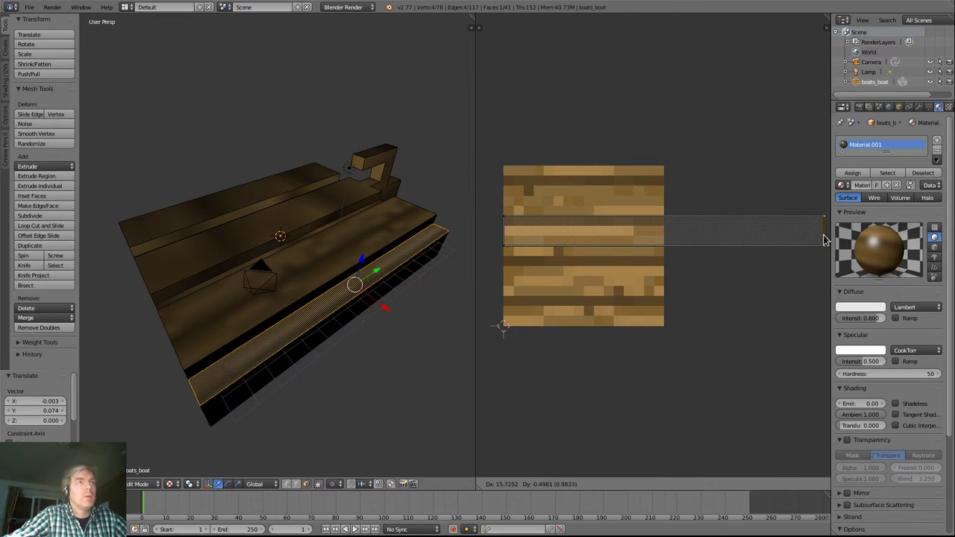
pyautogui.click(824, 237)
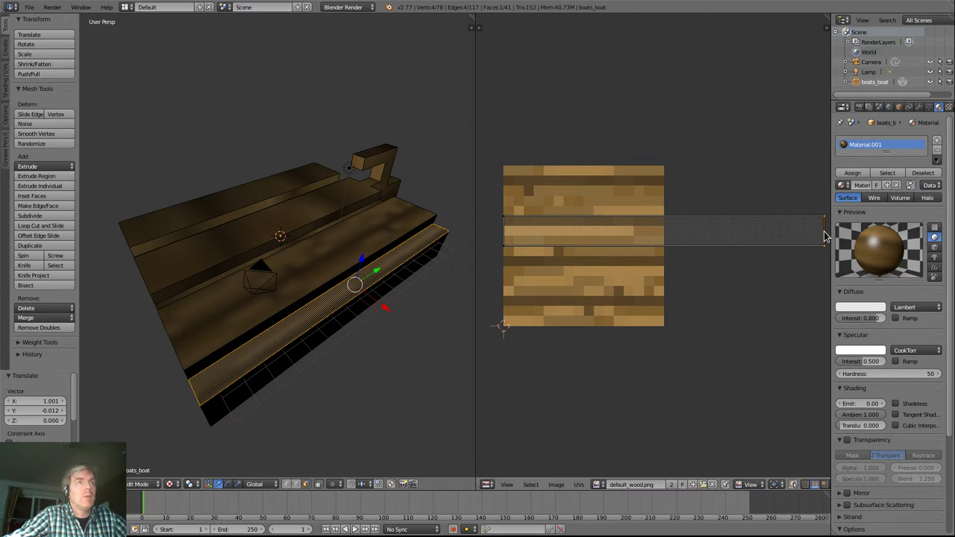
# Step: Reposition the front strip's UV island down onto a single plank row and check its grain
pyautogui.keyDown('ctrl'); pyautogui.rightClick(335, 257); pyautogui.keyUp('ctrl')
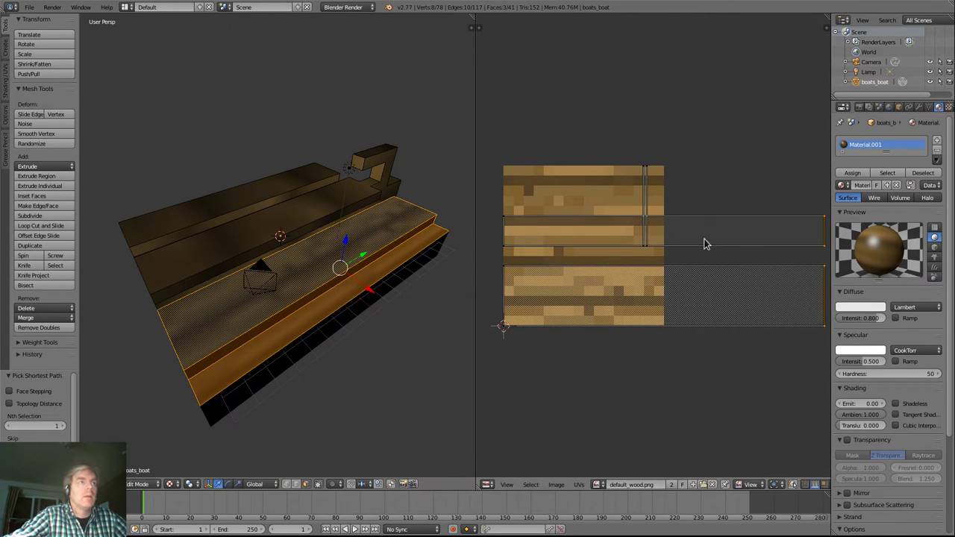
pyautogui.rightClick(373, 230)
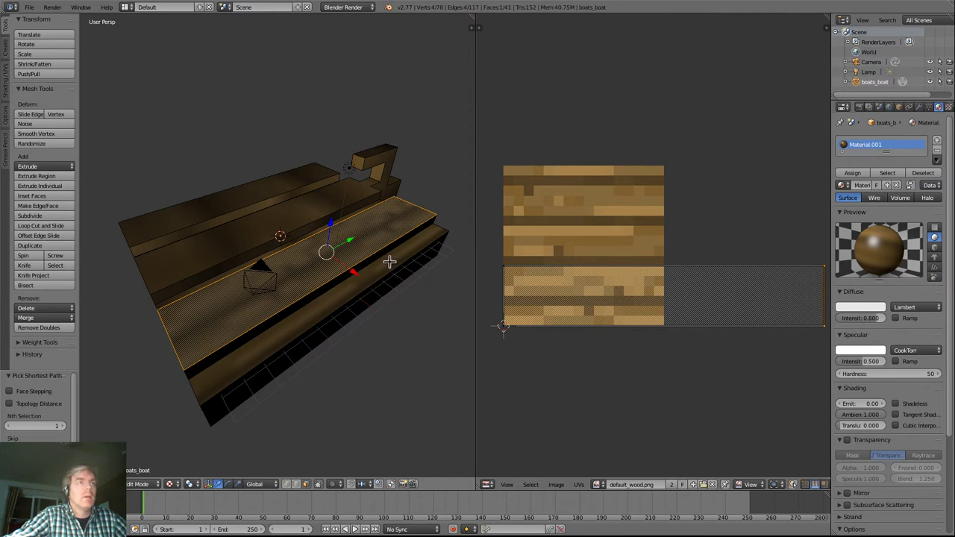
pyautogui.rightClick(391, 261)
pyautogui.press('g')
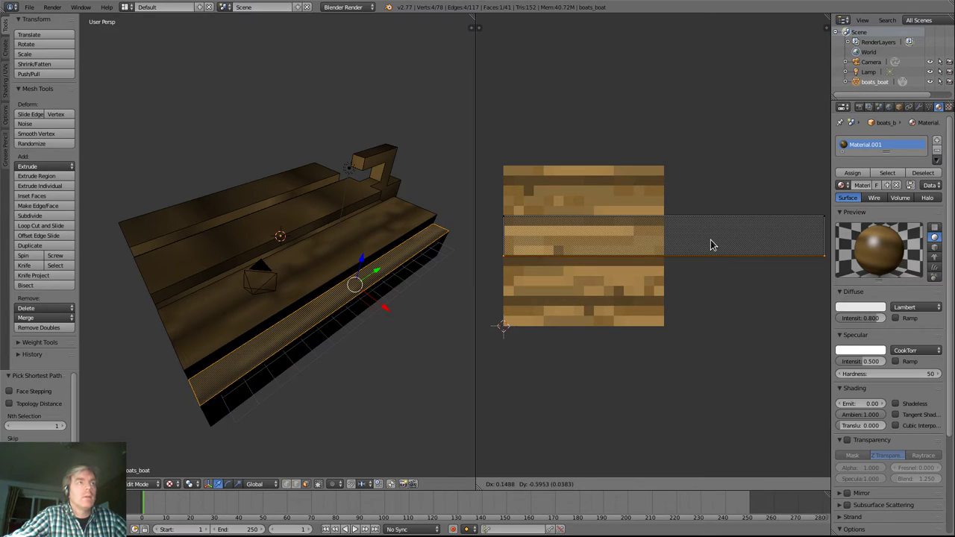
pyautogui.click(709, 235)
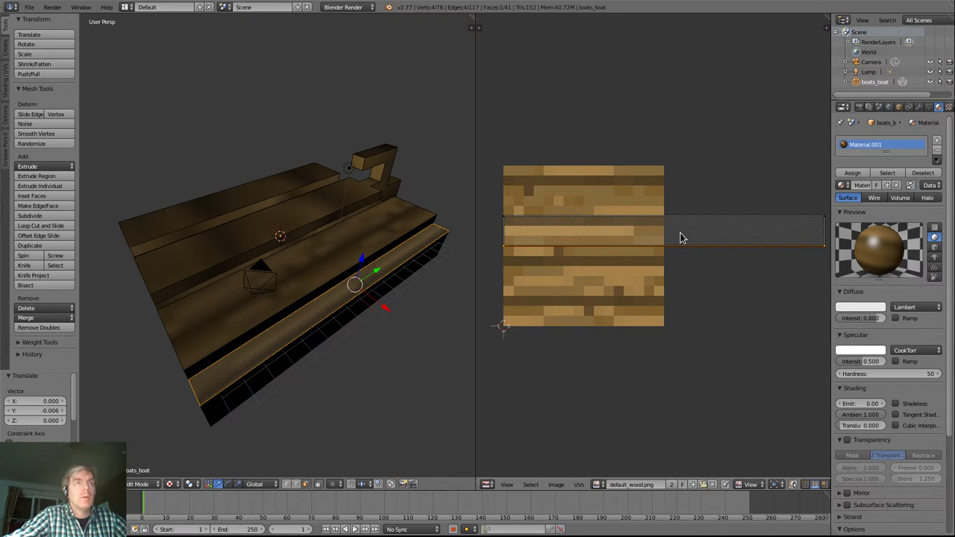
pyautogui.press('ctrl+KP_Add')
pyautogui.press('g')
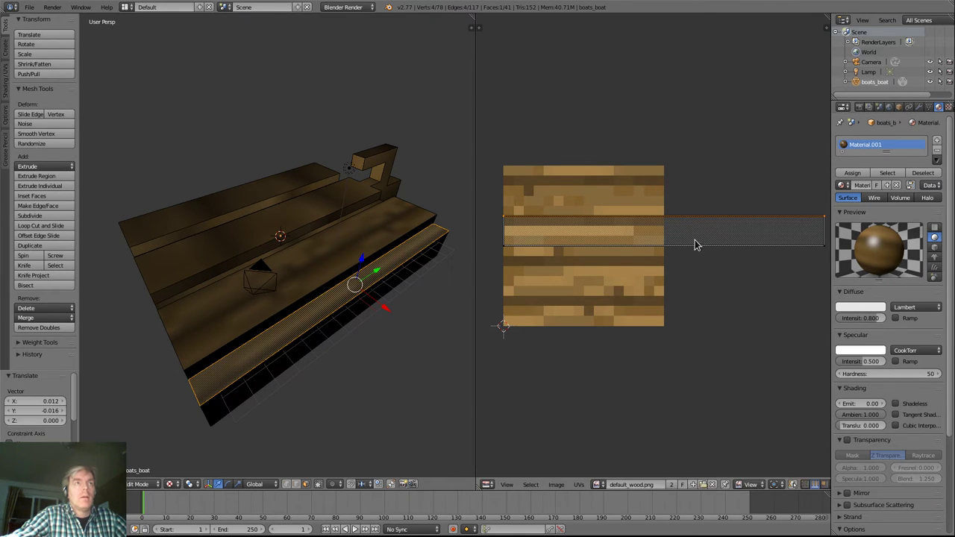
pyautogui.click(682, 271)
pyautogui.press('g')
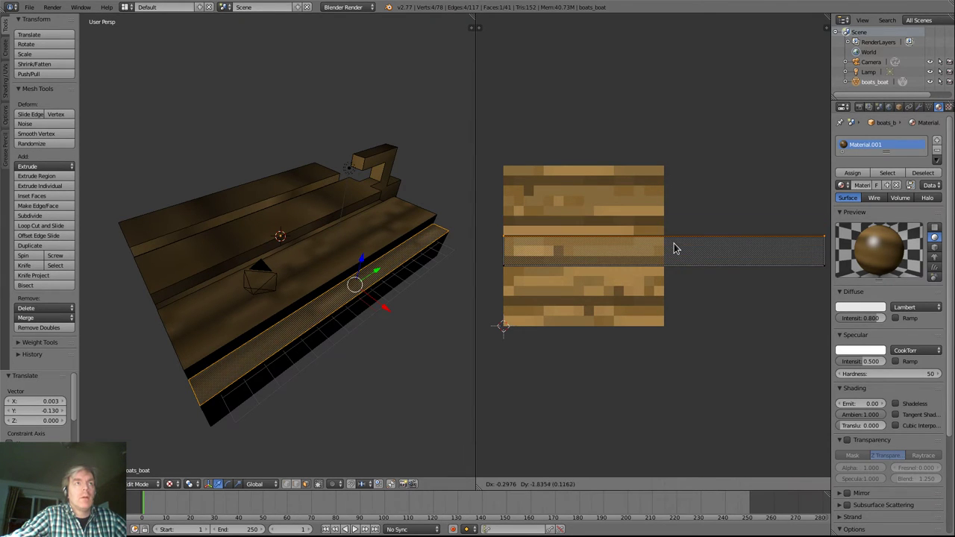
pyautogui.click(674, 247)
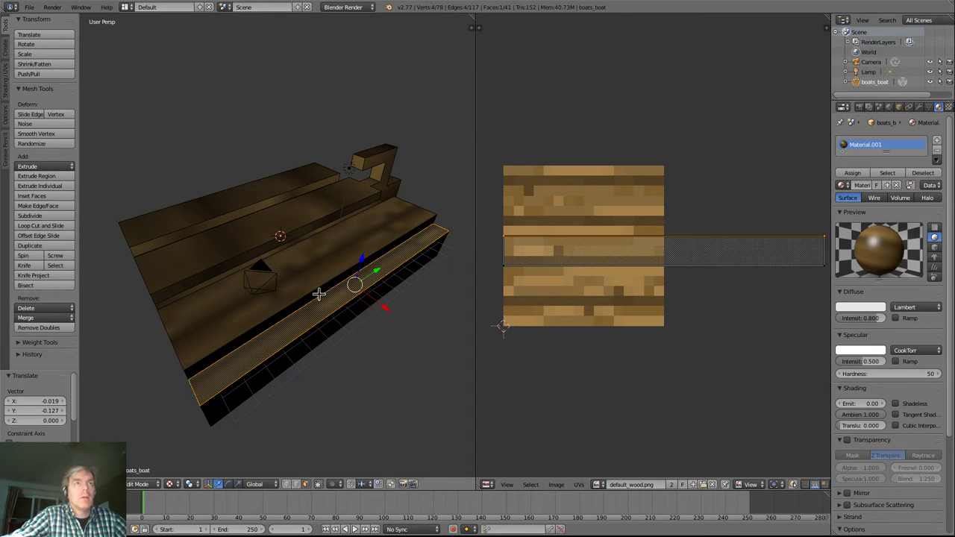
pyautogui.moveTo(343, 351)
pyautogui.mouseDown(button='middle')
pyautogui.moveTo(355, 347)
pyautogui.moveTo(353, 362)
pyautogui.mouseUp(button='middle')
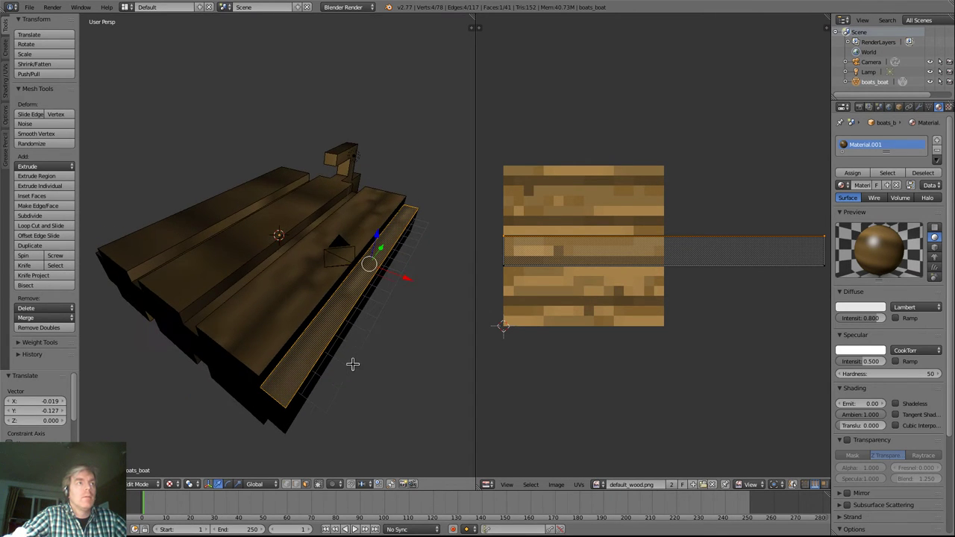
# Step: Load the saved boat.blend from the home directory's blender folder via File > Open
pyautogui.click(29, 7)
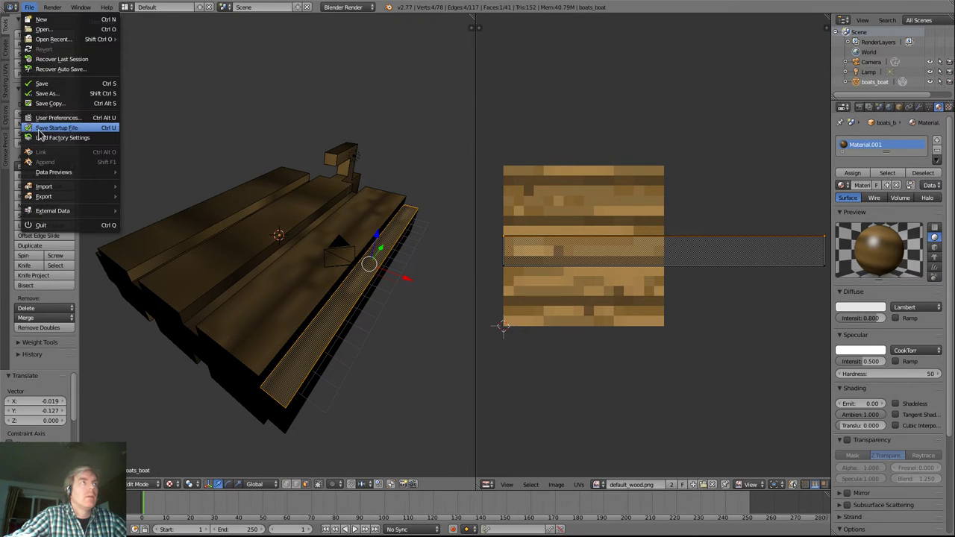
pyautogui.moveTo(52, 44)
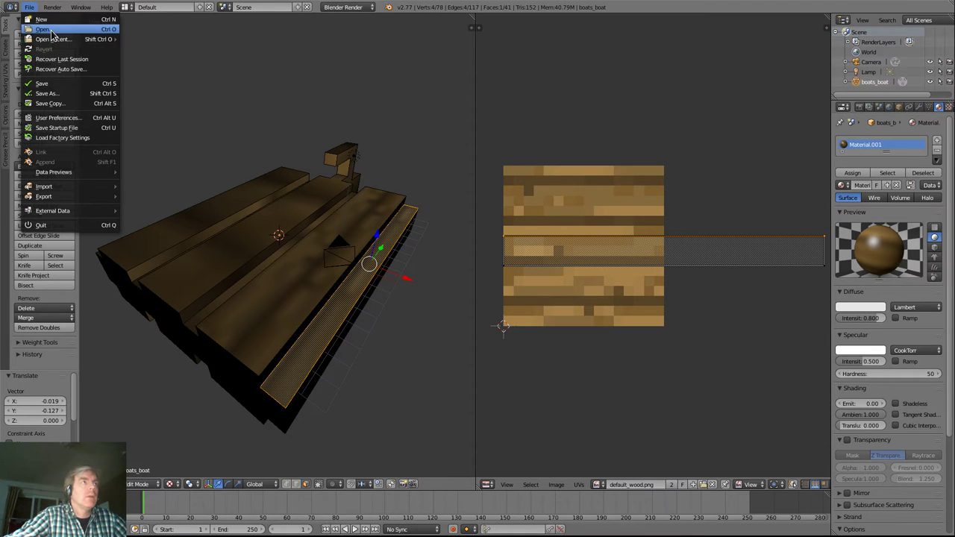
pyautogui.click(52, 30)
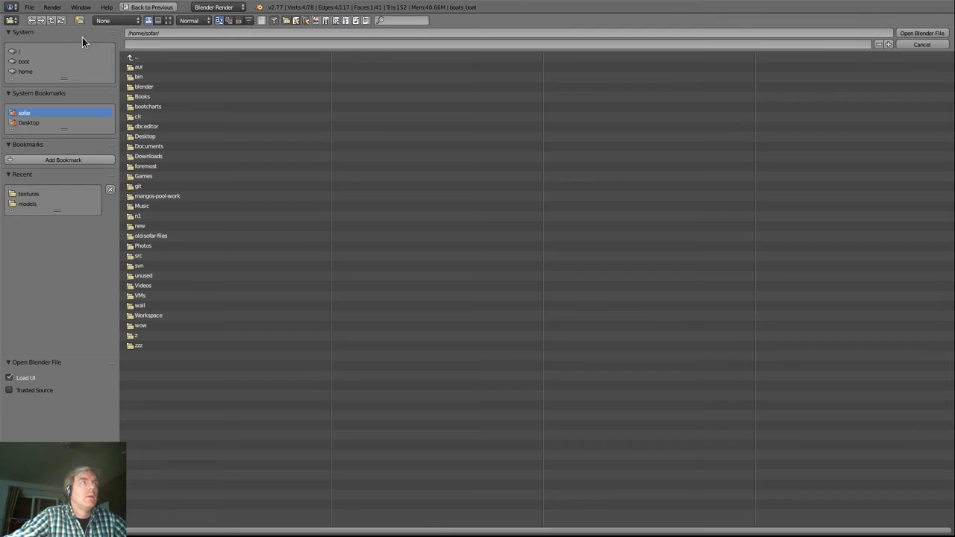
pyautogui.click(156, 87)
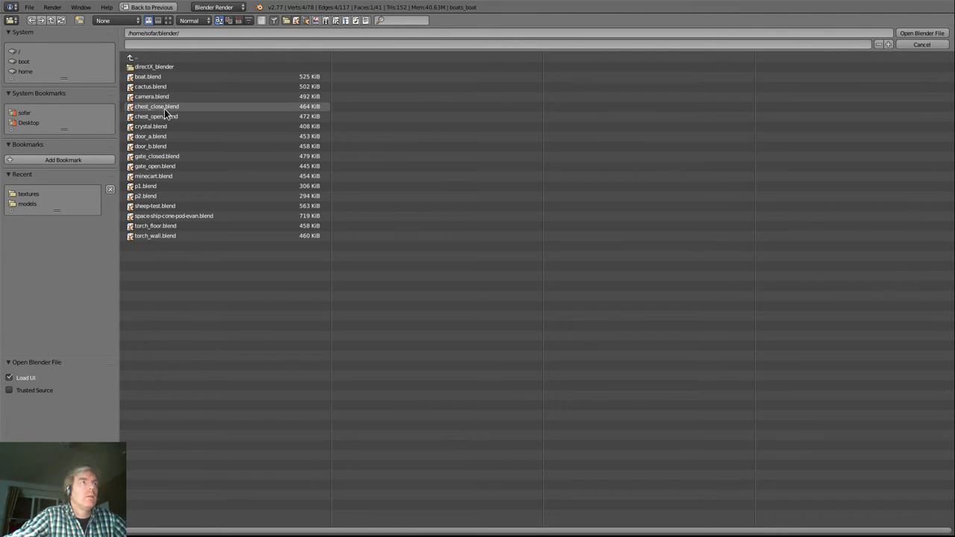
pyautogui.doubleClick(157, 78)
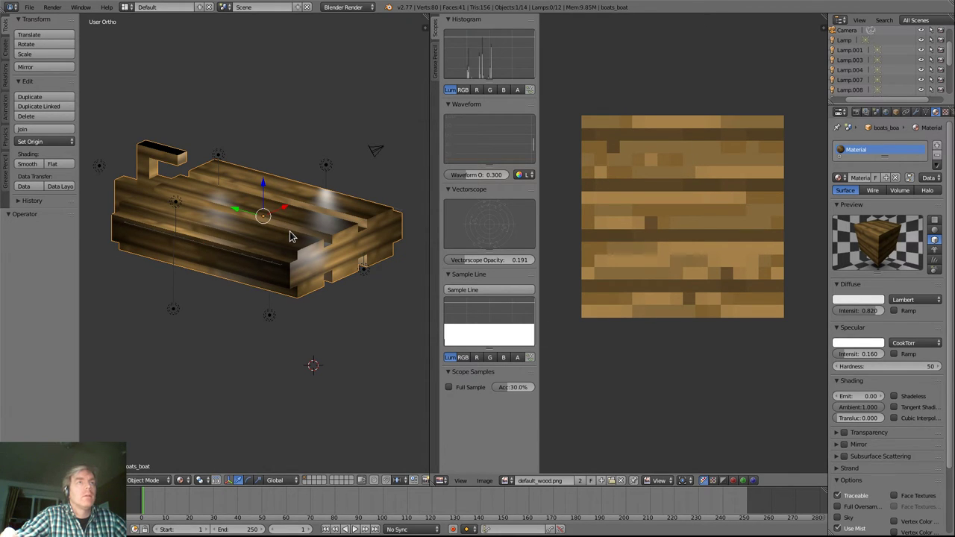
# Step: Deselect, enter Edit Mode on the reference boat, and select its whole mesh
pyautogui.press('a')
pyautogui.press('a')
pyautogui.press('a')
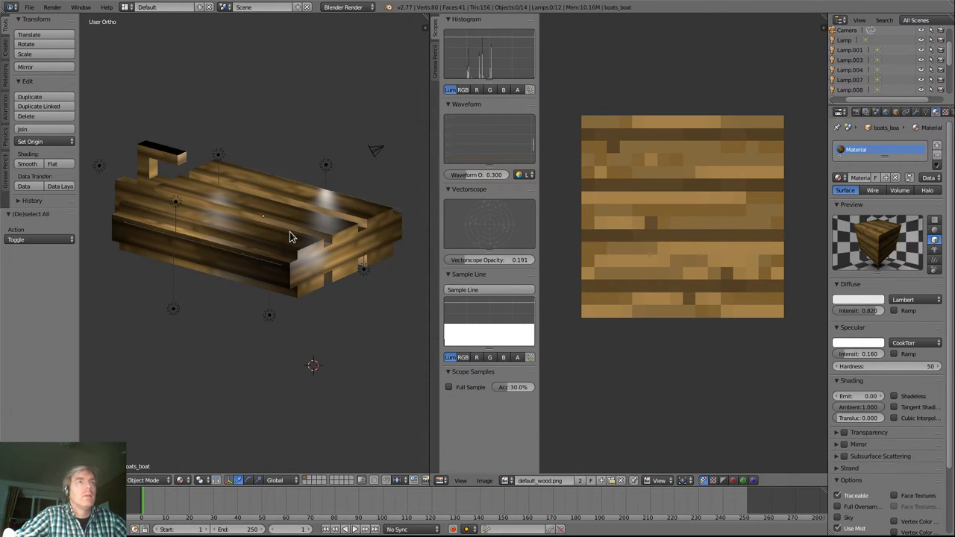
pyautogui.click(145, 479)
pyautogui.click(142, 458)
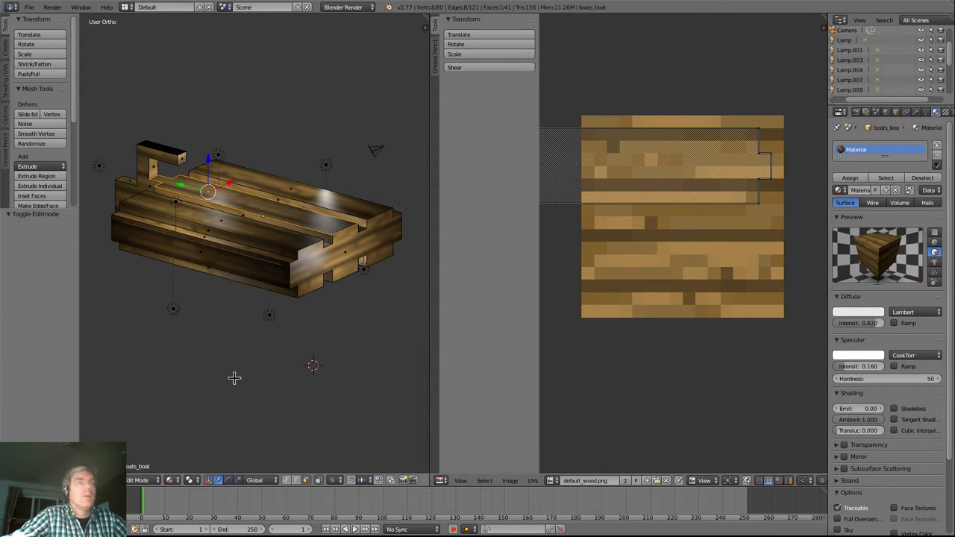
pyautogui.press('a')
# Step: Pan and zoom the UV/Image editor to frame the full UV layout over default_wood.png
pyautogui.moveTo(613, 396); pyautogui.dragTo(637, 416, button='middle')
pyautogui.moveTo(539, 405); pyautogui.dragTo(426, 401)
pyautogui.scroll(-2, 569, 380)
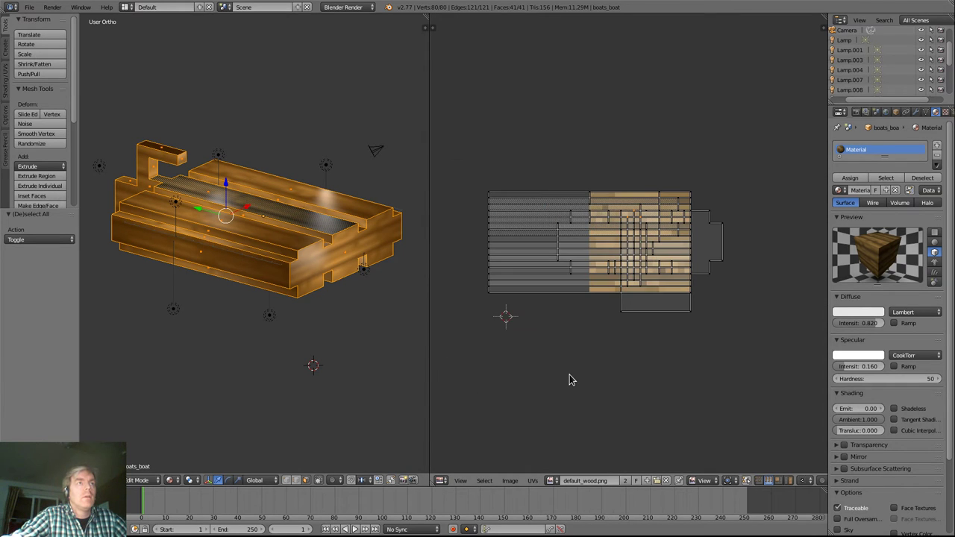
pyautogui.scroll(1, 585, 344)
pyautogui.moveTo(586, 337); pyautogui.dragTo(629, 343, button='middle')
pyautogui.scroll(1, 629, 343)
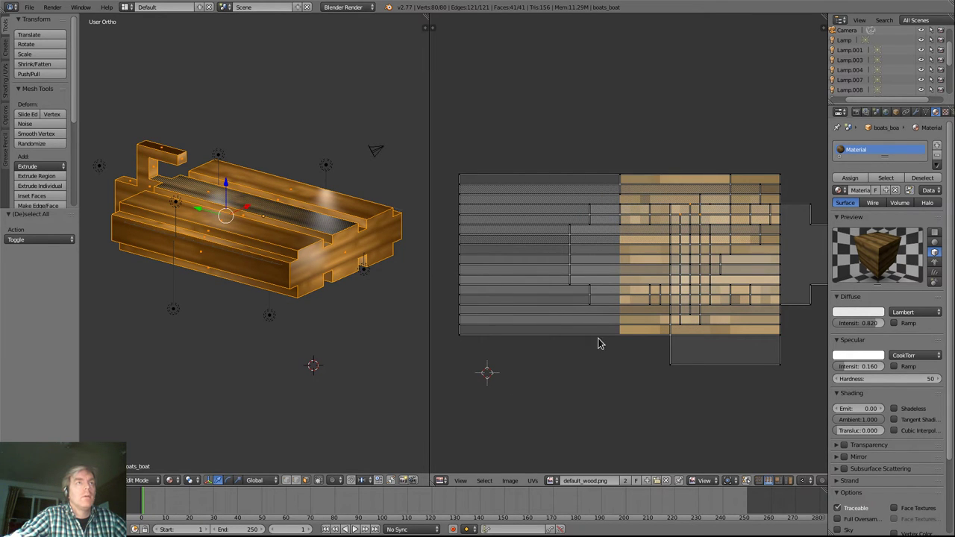
pyautogui.moveTo(701, 415); pyautogui.dragTo(661, 419, button='middle')
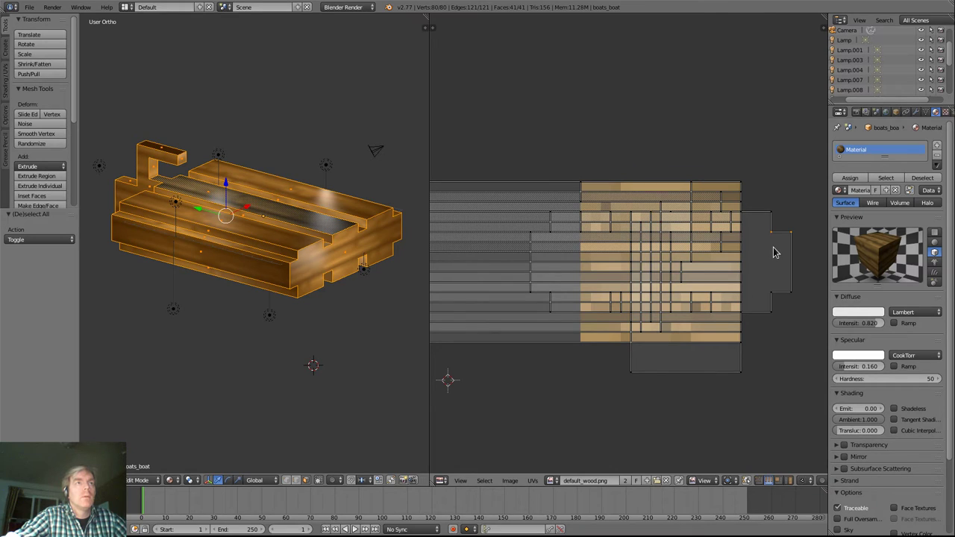
pyautogui.press('ctrl+KP_Add')
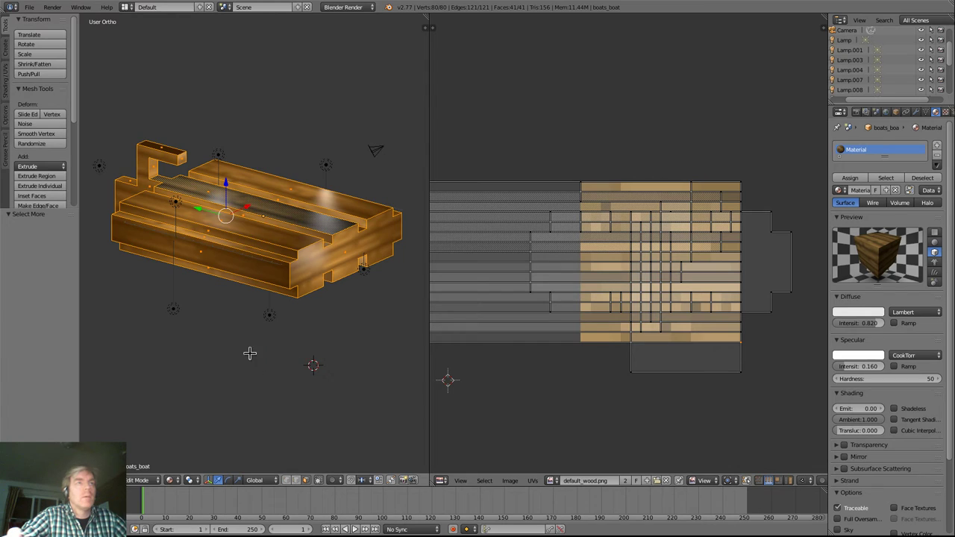
pyautogui.moveTo(247, 351); pyautogui.dragTo(239, 375, button='middle')
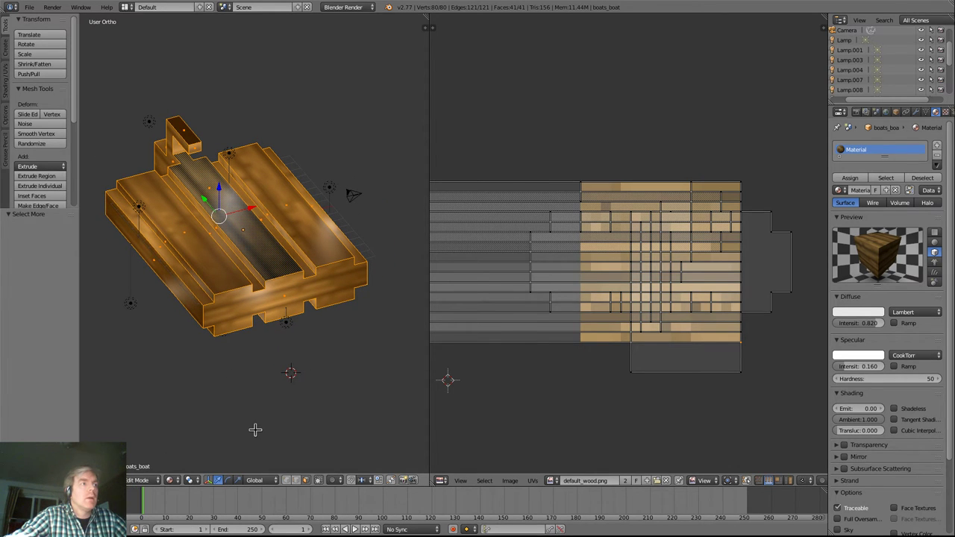
# Step: Maximize the 3D view and preview the boat in Rendered shading before returning to Texture
pyautogui.hotkey('shift', 'space')
pyautogui.moveTo(294, 403); pyautogui.dragTo(308, 393, button='middle')
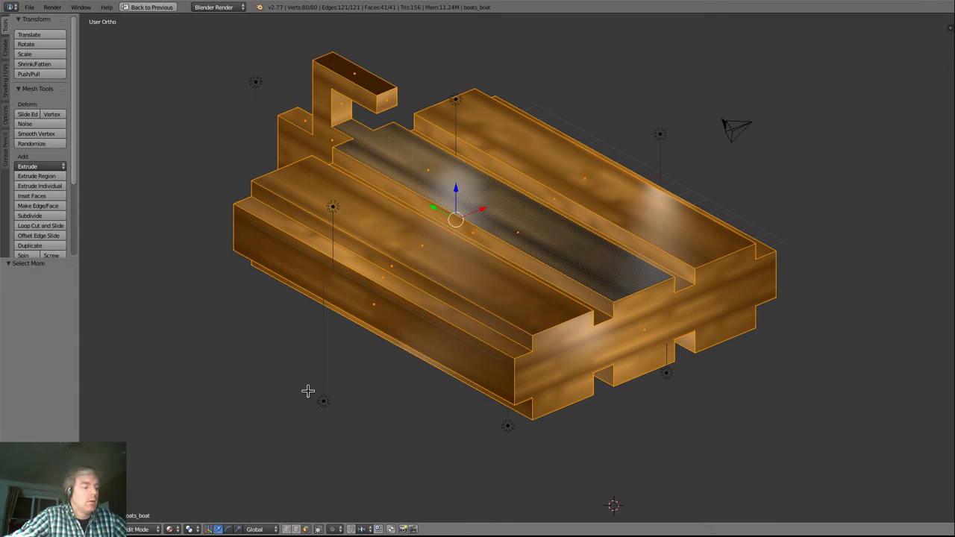
pyautogui.click(177, 529)
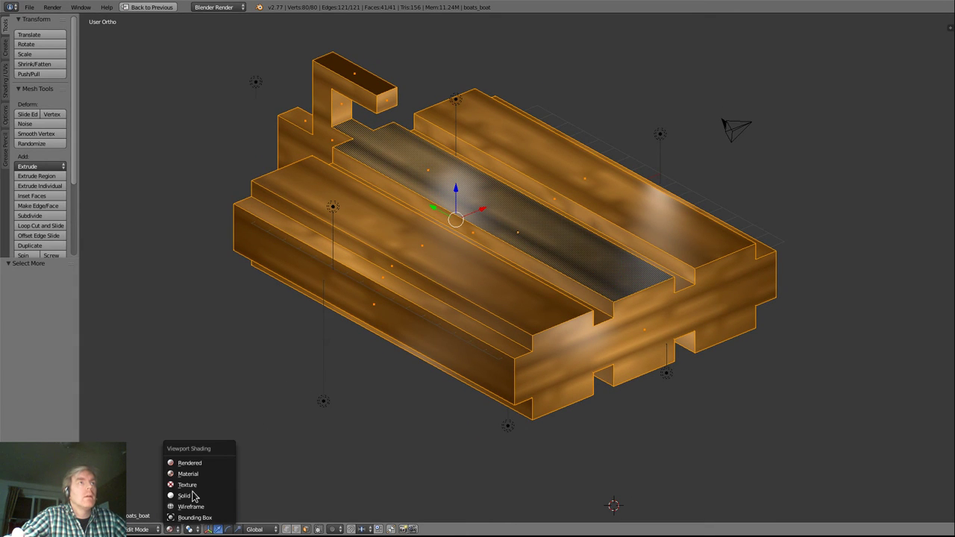
pyautogui.click(203, 465)
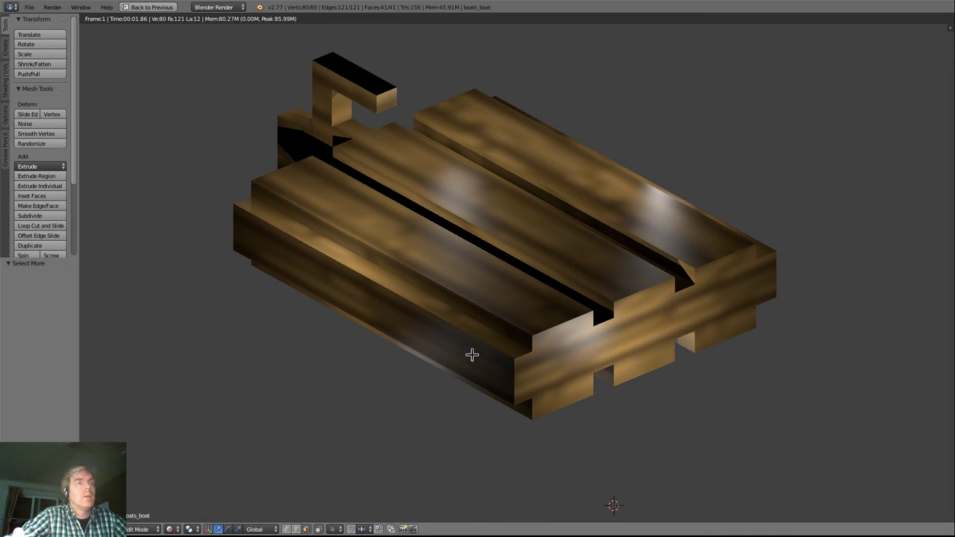
pyautogui.moveTo(799, 377); pyautogui.dragTo(684, 396, button='middle')
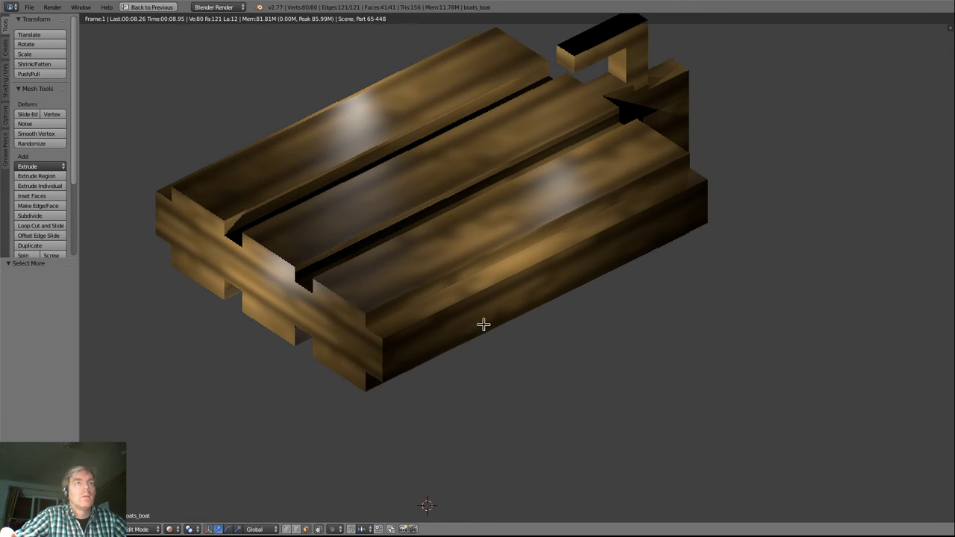
pyautogui.click(176, 529)
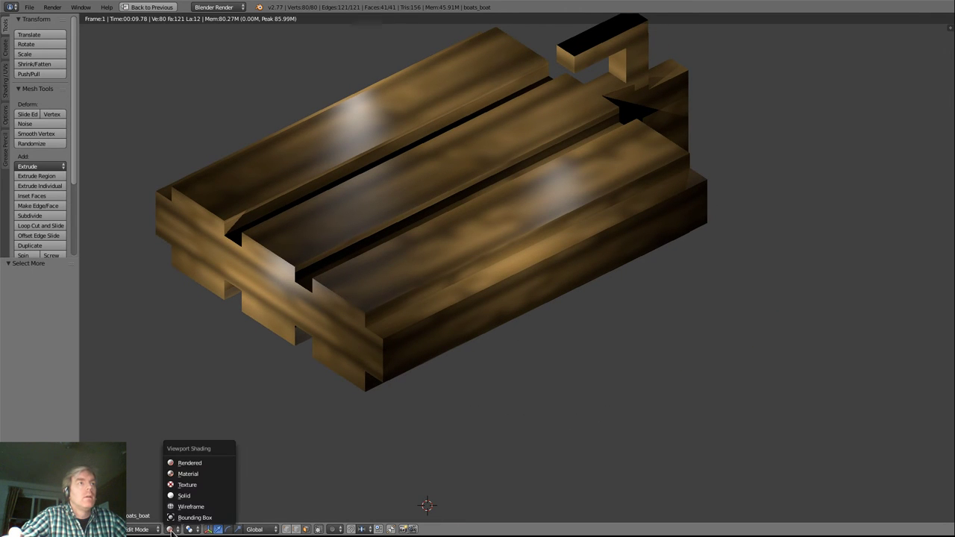
pyautogui.click(200, 485)
# Step: Deselect the mesh and orbit around the boat to study the wood grain from several sides
pyautogui.moveTo(477, 416); pyautogui.dragTo(719, 391, button='middle')
pyautogui.press('a')
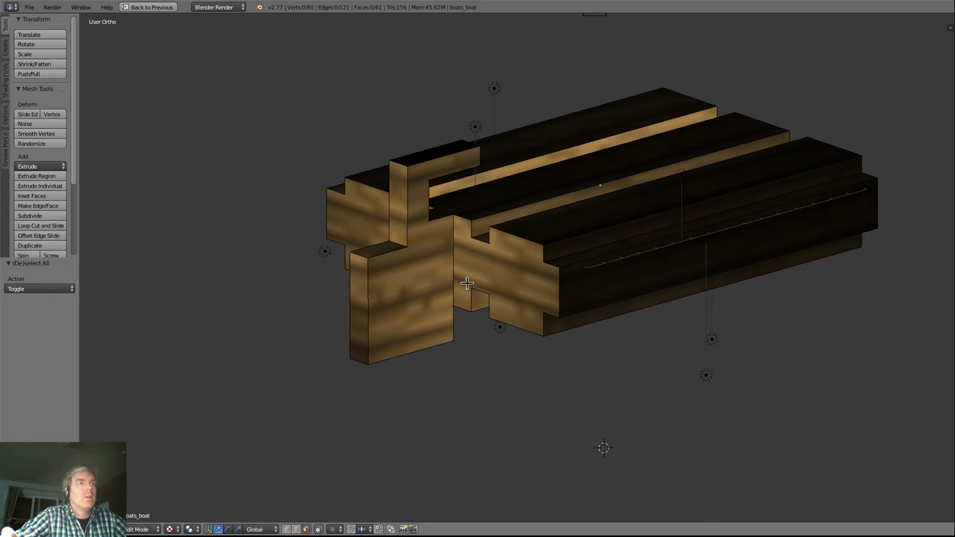
pyautogui.moveTo(484, 382); pyautogui.dragTo(488, 390, button='middle')
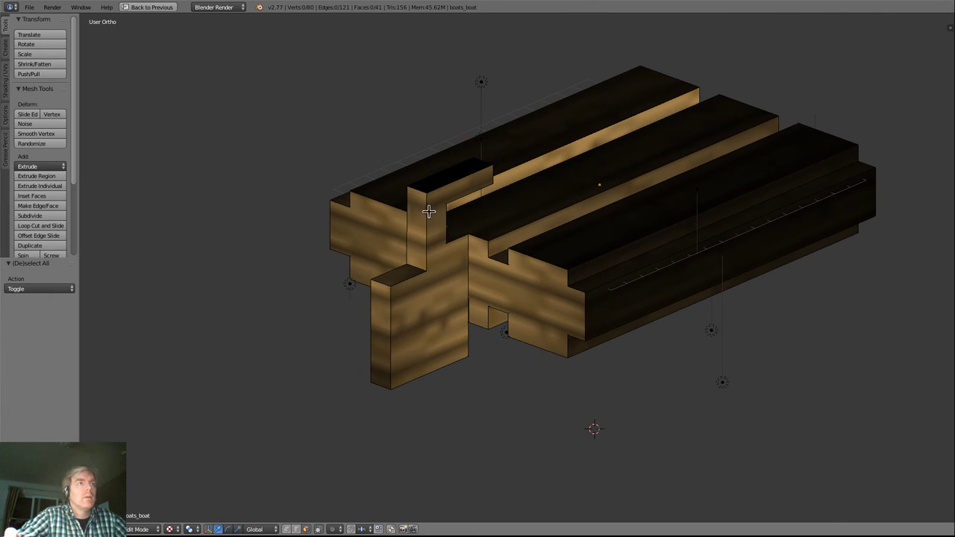
pyautogui.moveTo(458, 422); pyautogui.dragTo(563, 422, button='middle')
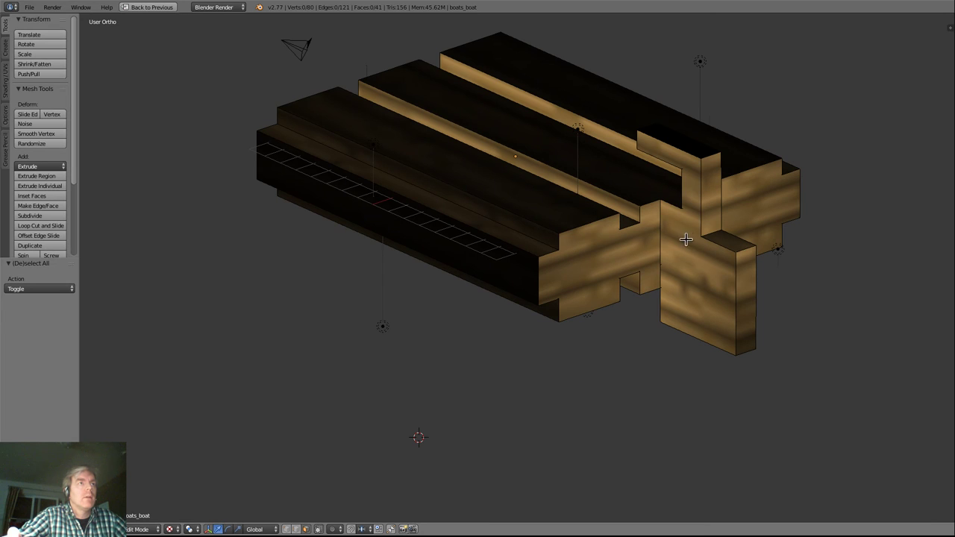
pyautogui.moveTo(823, 388); pyautogui.dragTo(699, 390, button='middle')
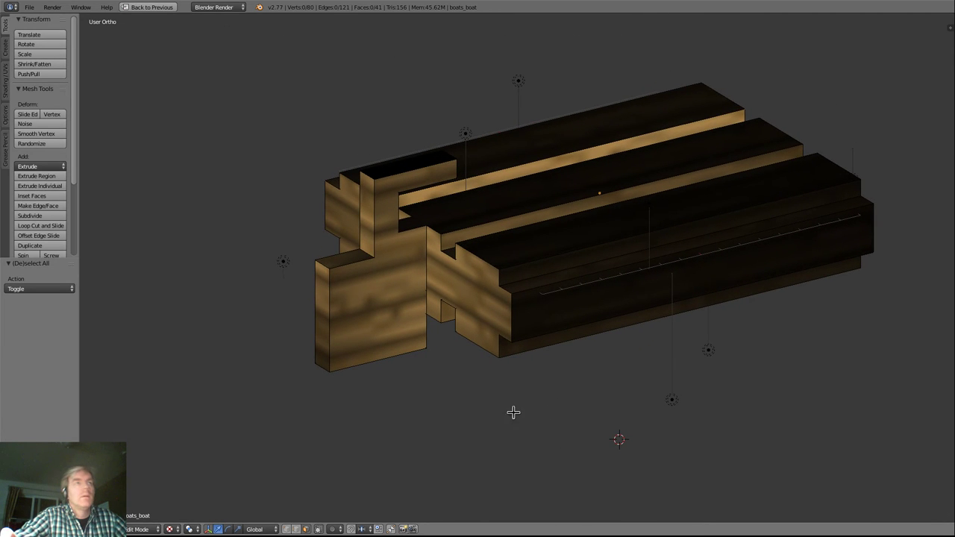
pyautogui.keyDown('shift'); pyautogui.moveTo(497, 385); pyautogui.dragTo(473, 415, button='middle'); pyautogui.keyUp('shift')
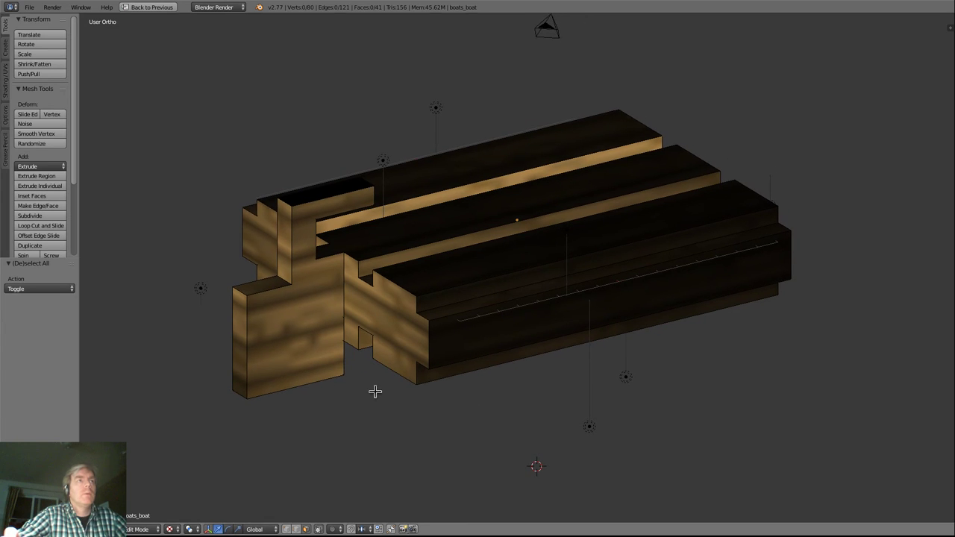
pyautogui.click(29, 7)
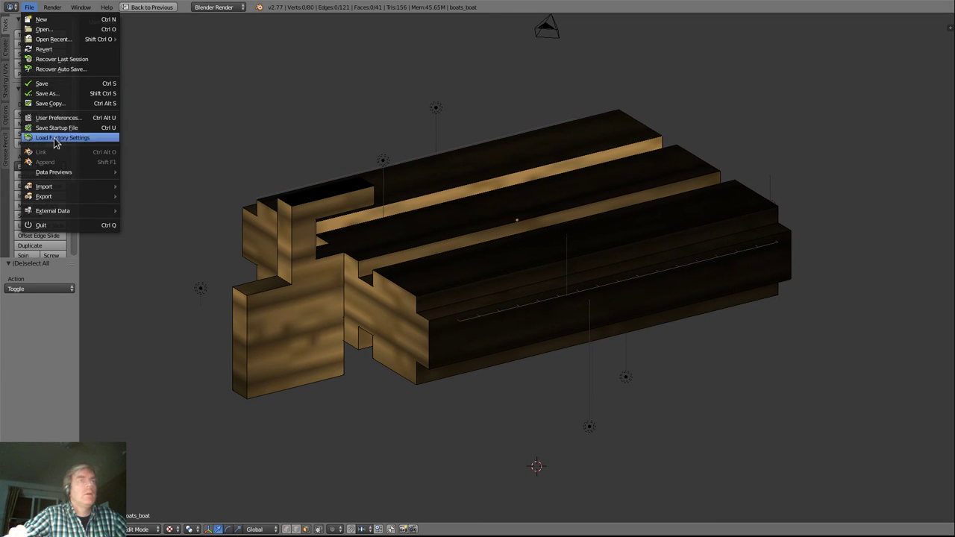
pyautogui.moveTo(63, 197)
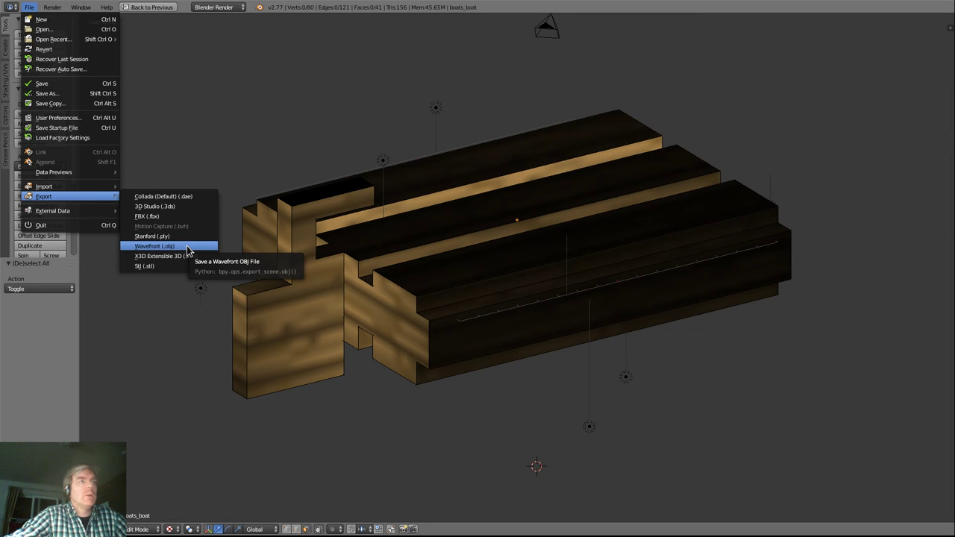
pyautogui.moveTo(422, 423); pyautogui.dragTo(343, 428, button='middle')
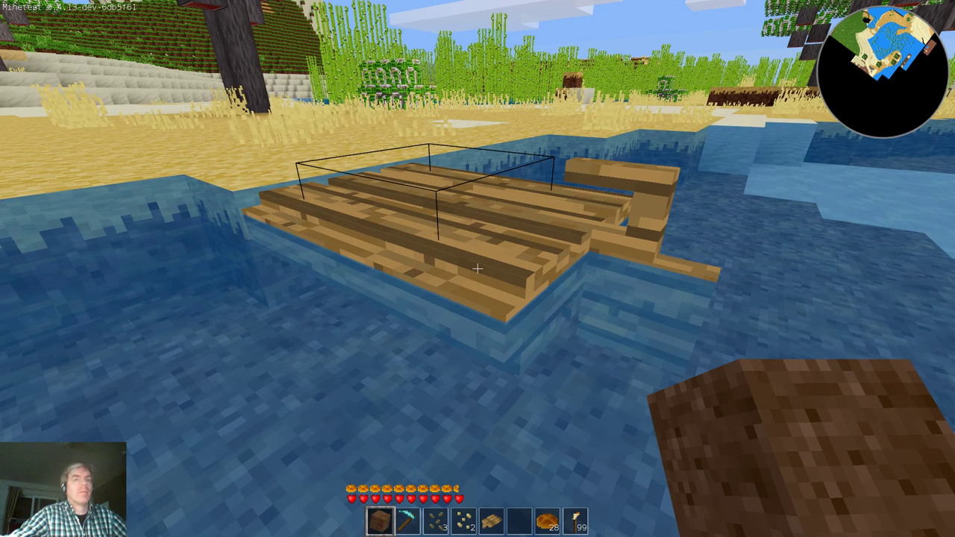
# Step: Walk around the floating boat to view it from both sides and a diagonal
pyautogui.press('d')
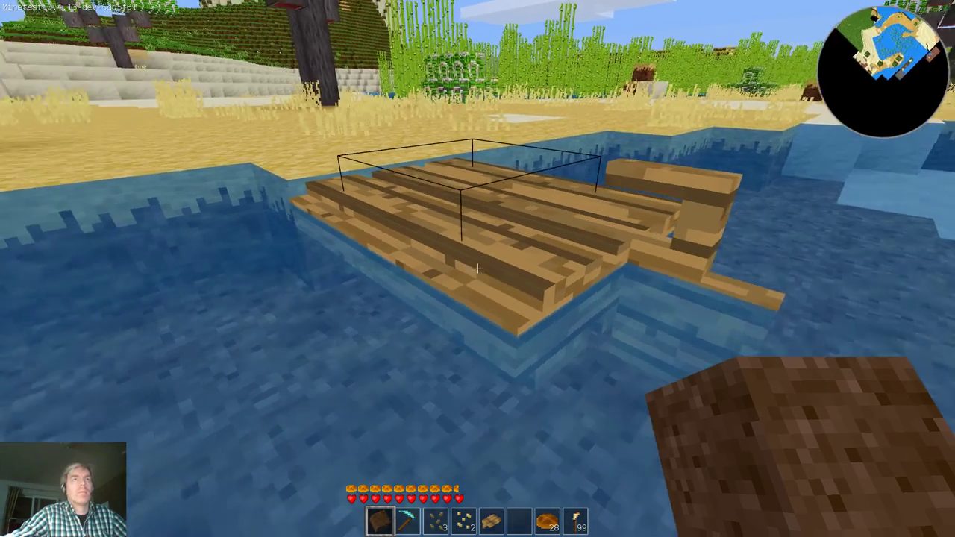
pyautogui.press('w')
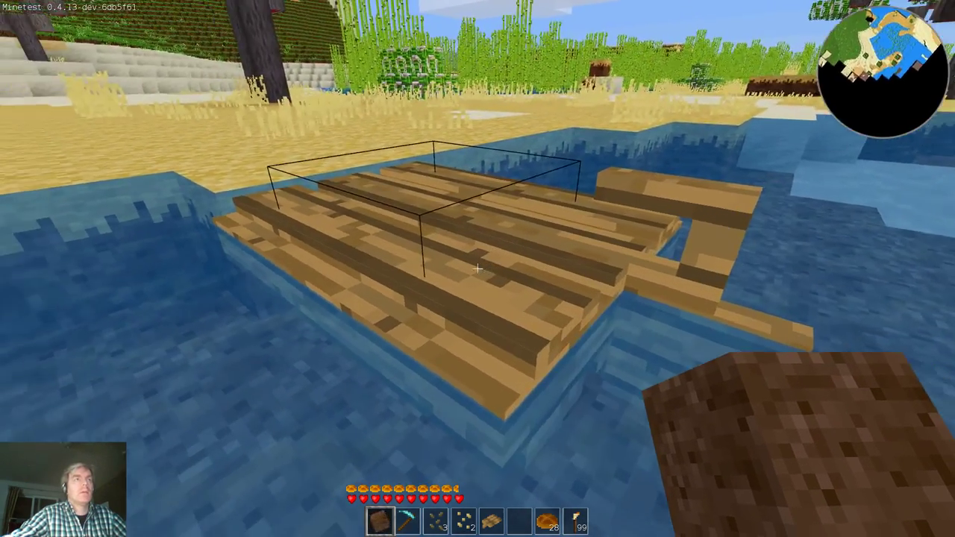
pyautogui.press('d')
pyautogui.press('a')
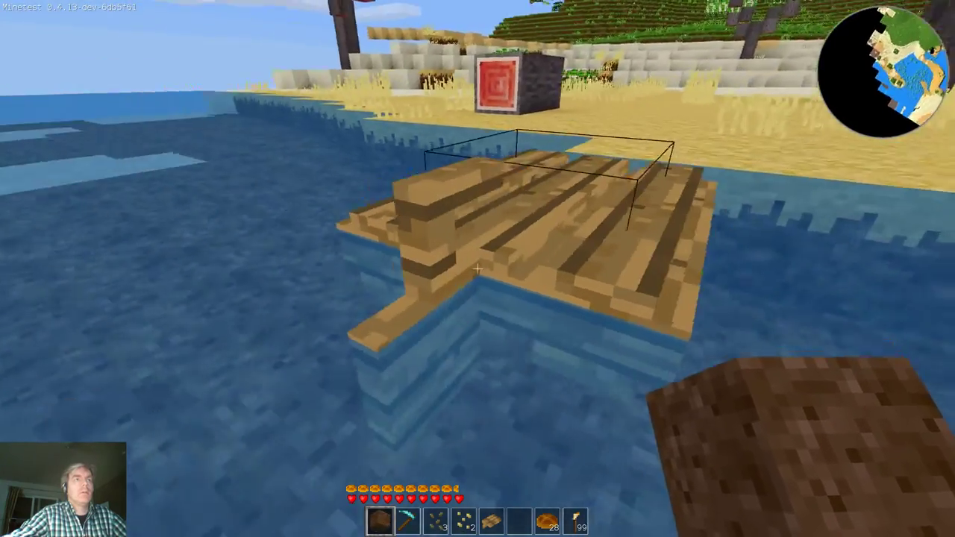
pyautogui.press('s')
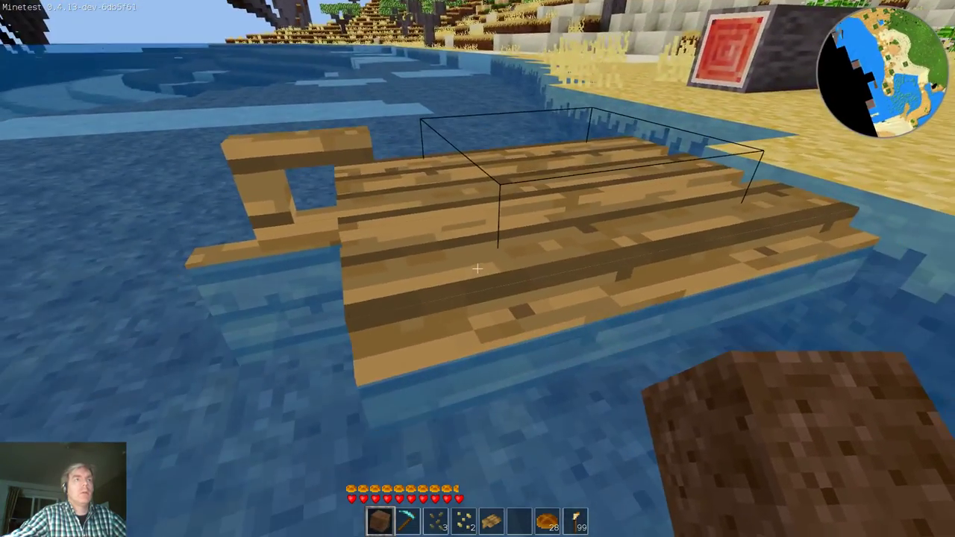
pyautogui.press('a')
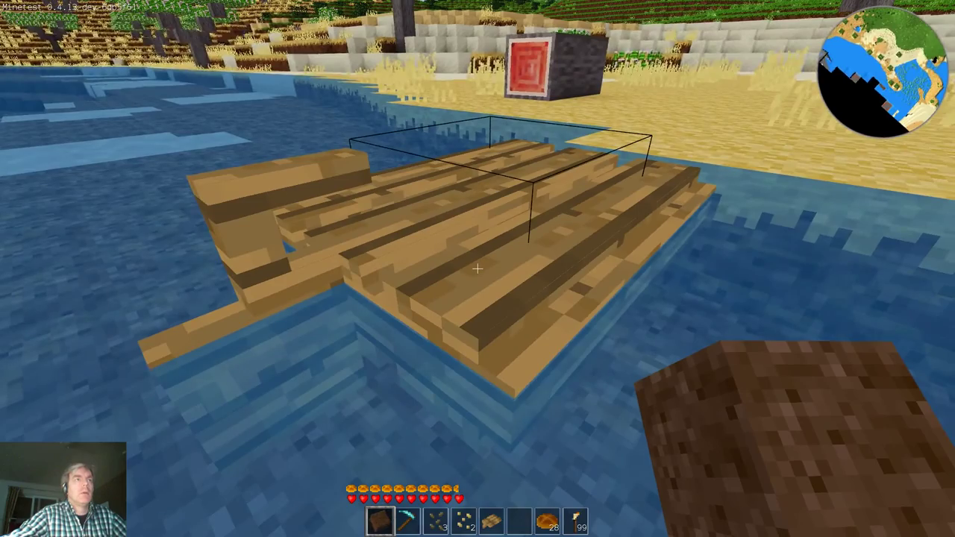
# Step: Move in close and along the shore to inspect the boat, then open the inventory
pyautogui.press('w')
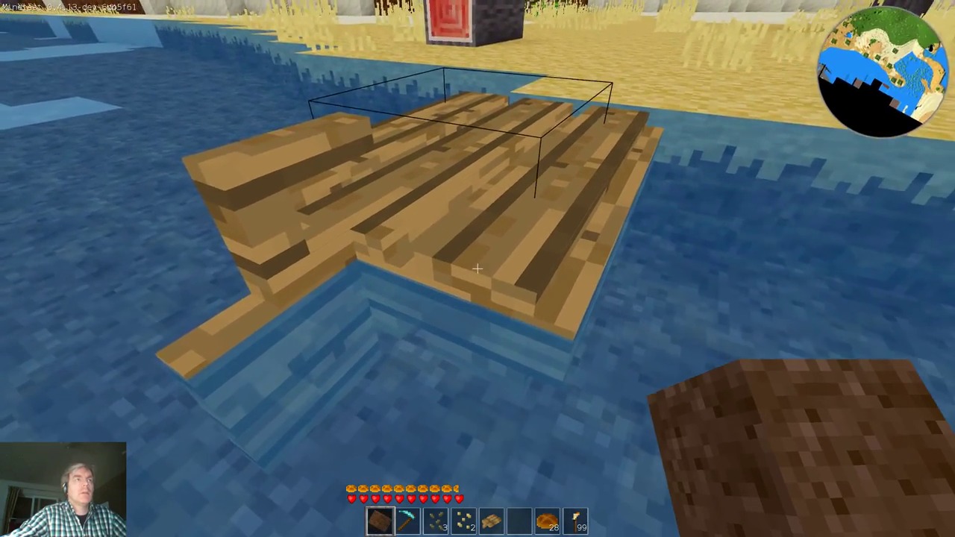
pyautogui.press('w')
pyautogui.press('a')
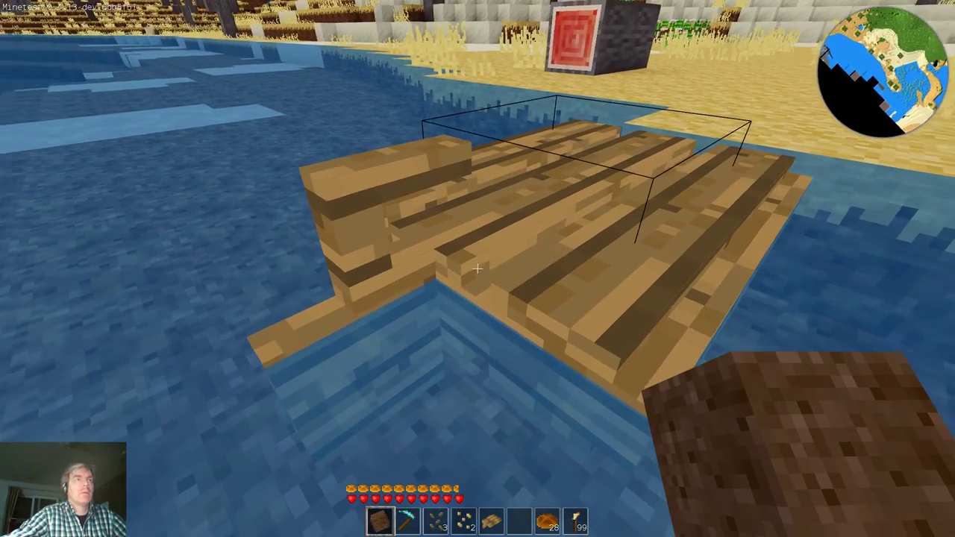
pyautogui.press('s')
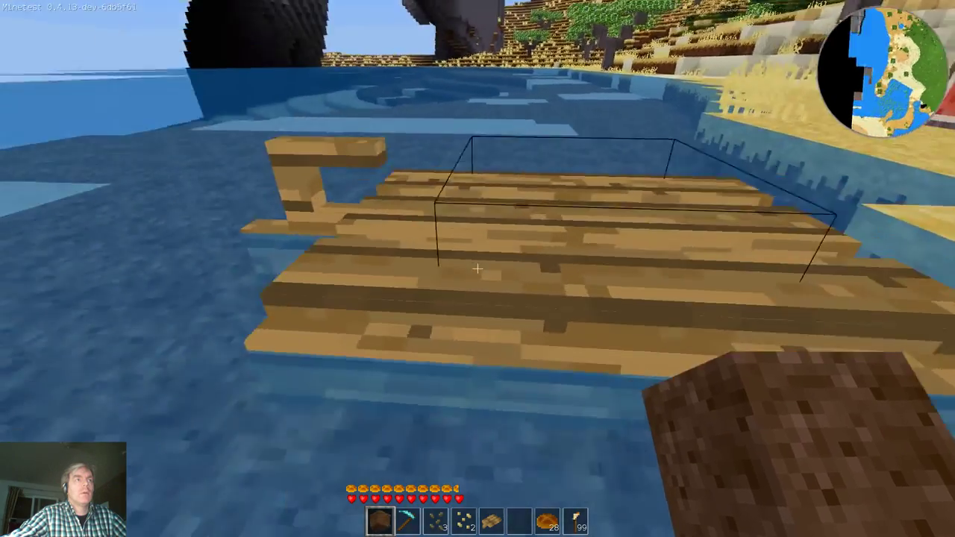
pyautogui.press('d')
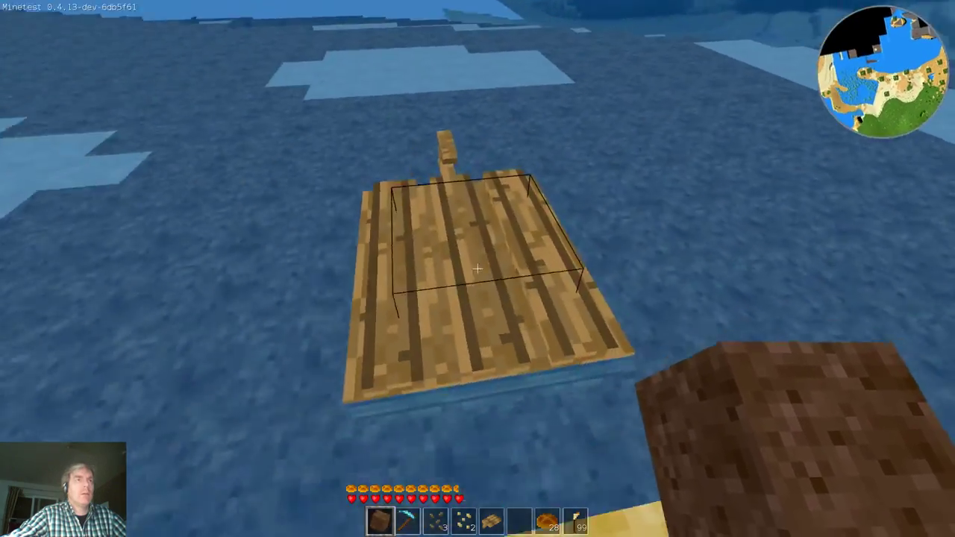
pyautogui.press('a')
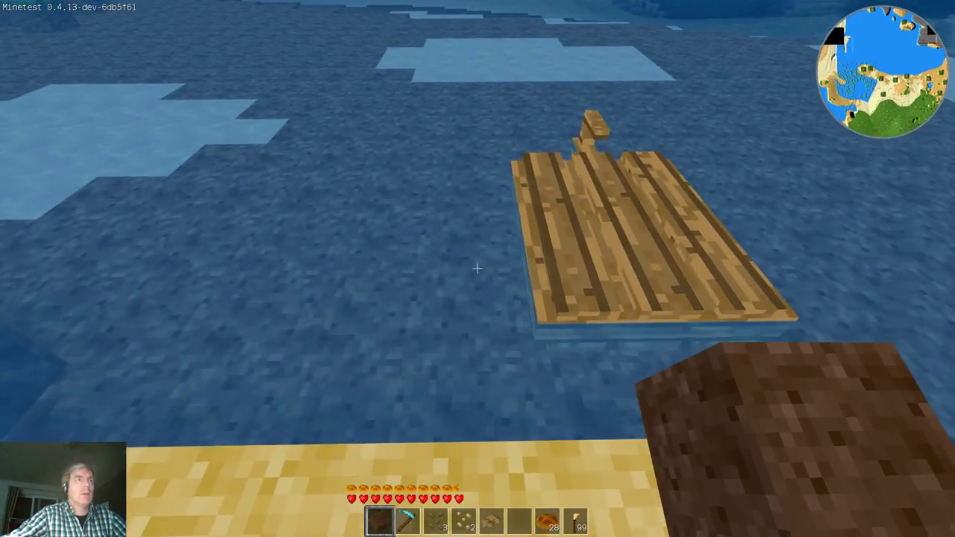
pyautogui.press('i')
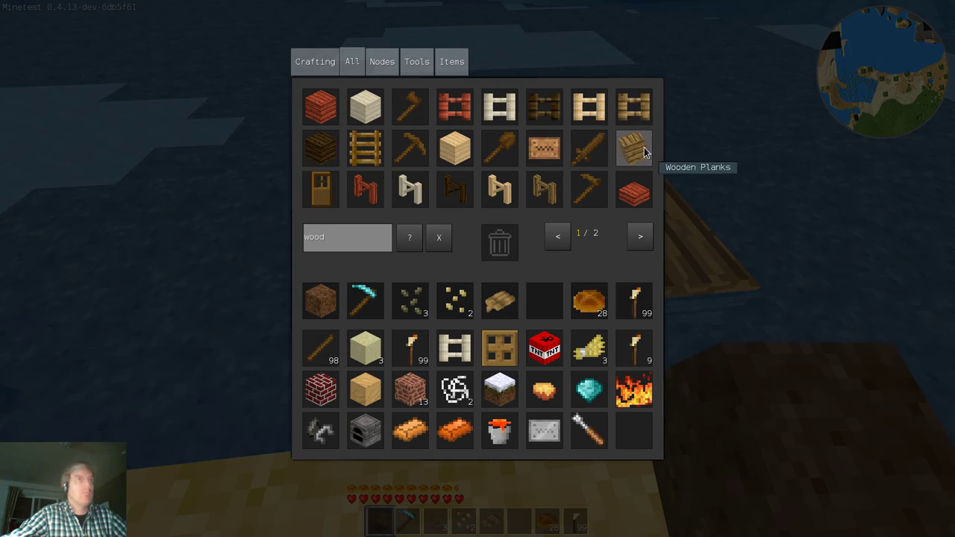
# Step: Close the inventory with wooden planks selected and place three plank blocks out into the water
pyautogui.press('Escape')
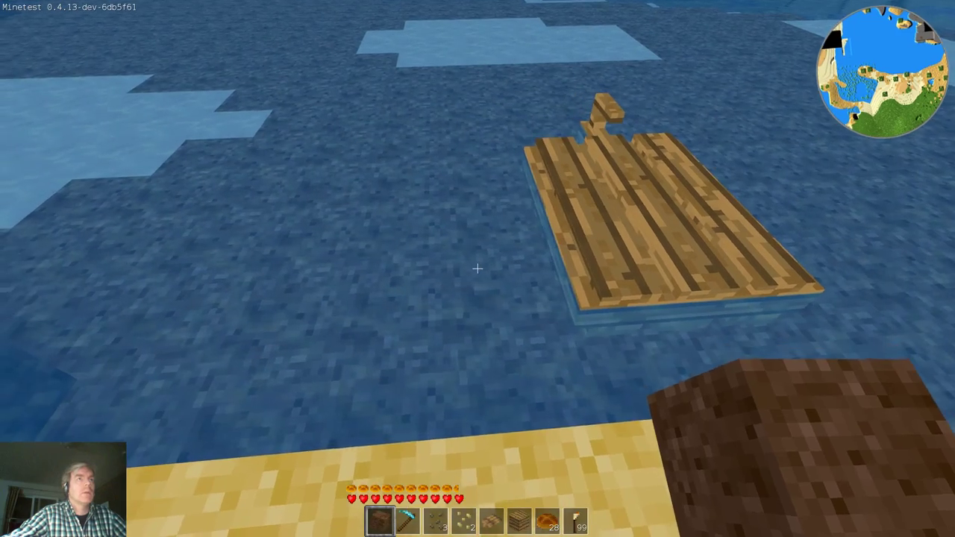
pyautogui.press('6')
pyautogui.press('w')
pyautogui.rightClick(478, 268)
pyautogui.rightClick(477, 268)
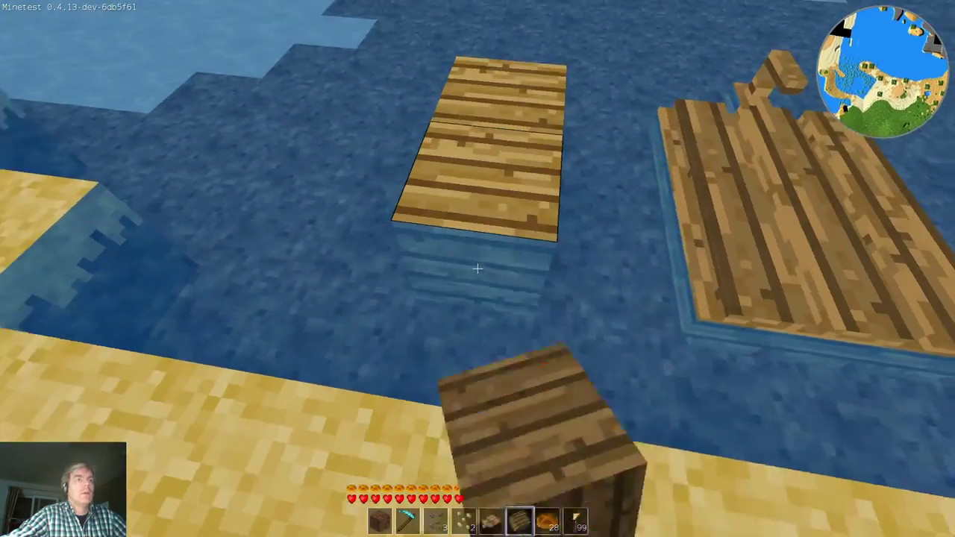
pyautogui.rightClick(478, 268)
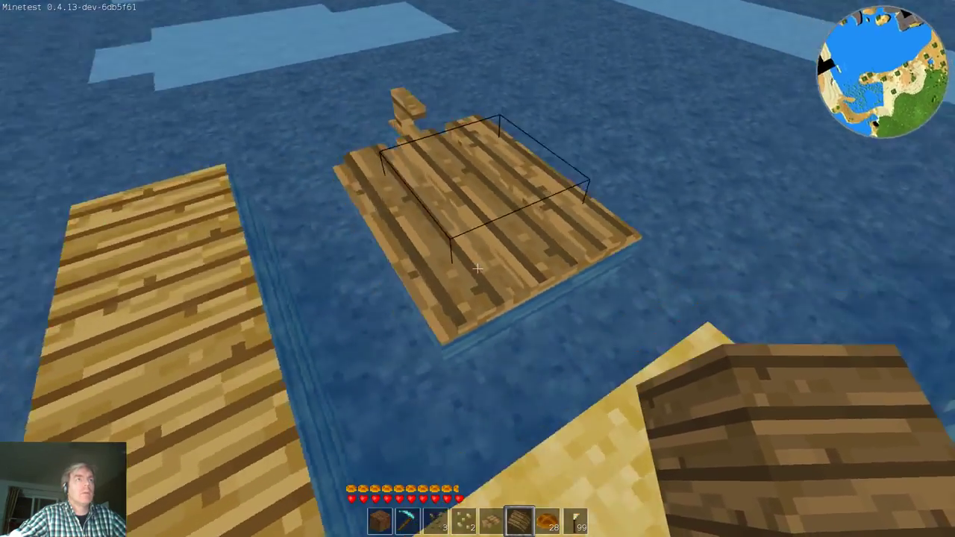
pyautogui.press('w')
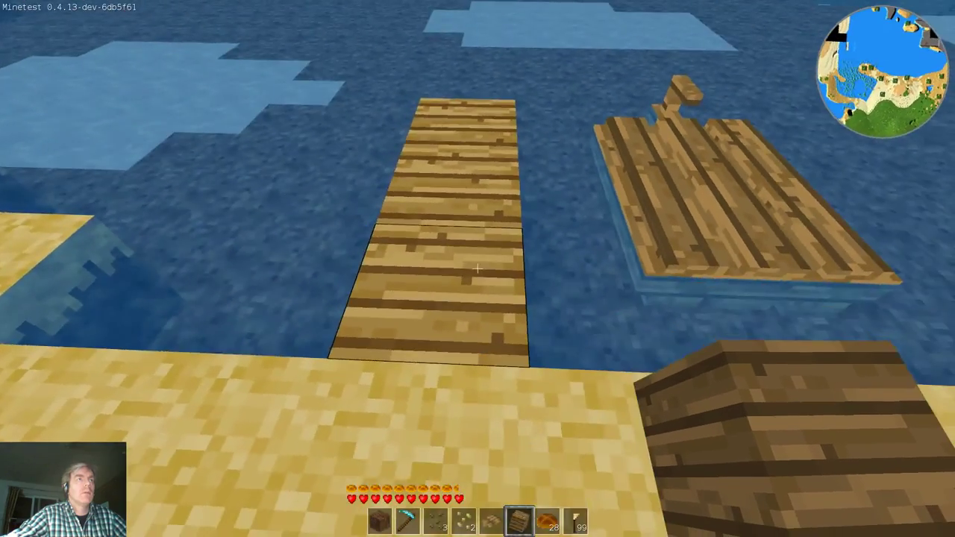
pyautogui.press('w')
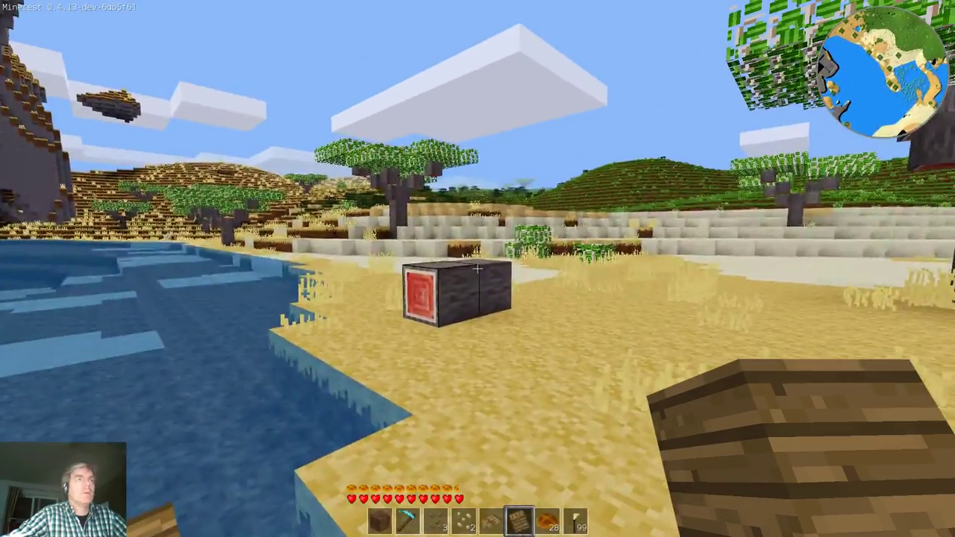
# Step: Head out over the water, pick up the floating boat, and dig one plank from the walkway
pyautogui.press('w')
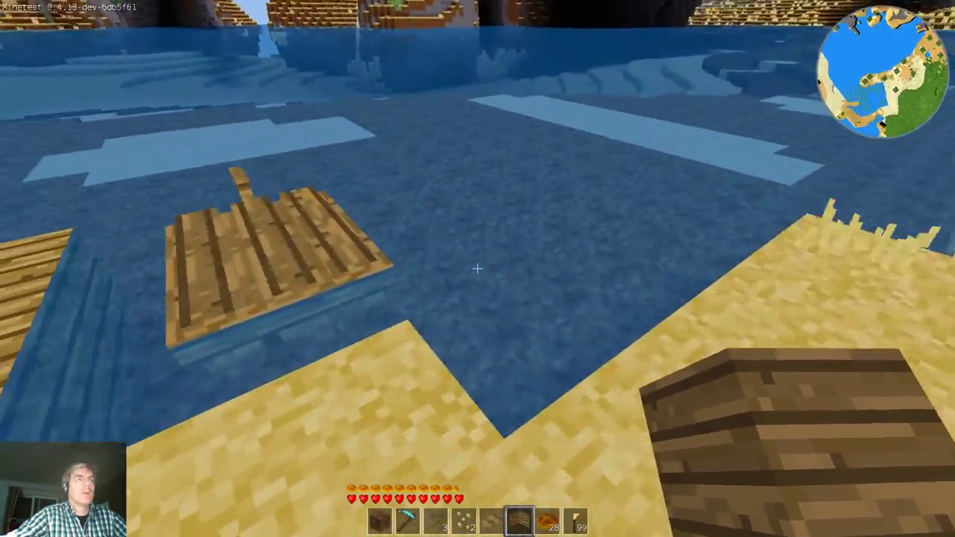
pyautogui.press('w')
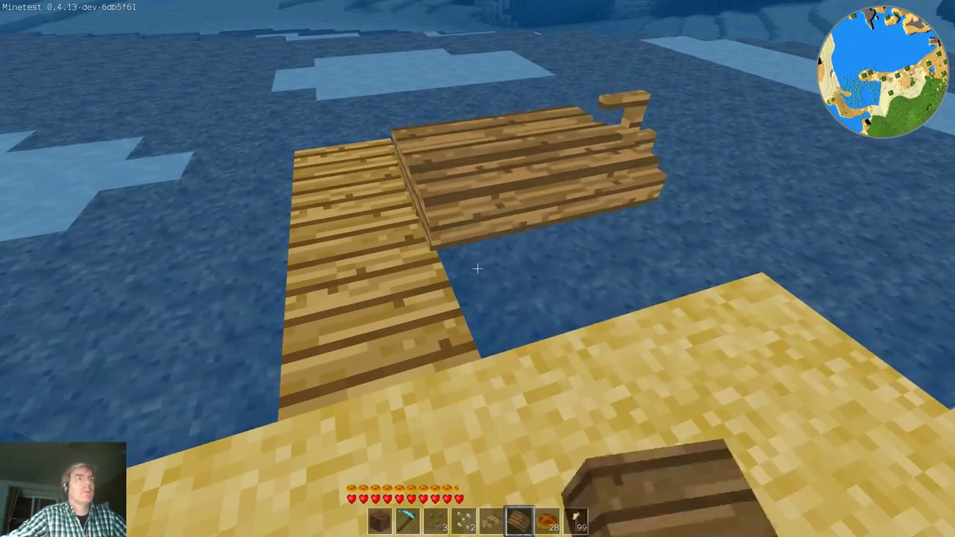
pyautogui.click(477, 268)
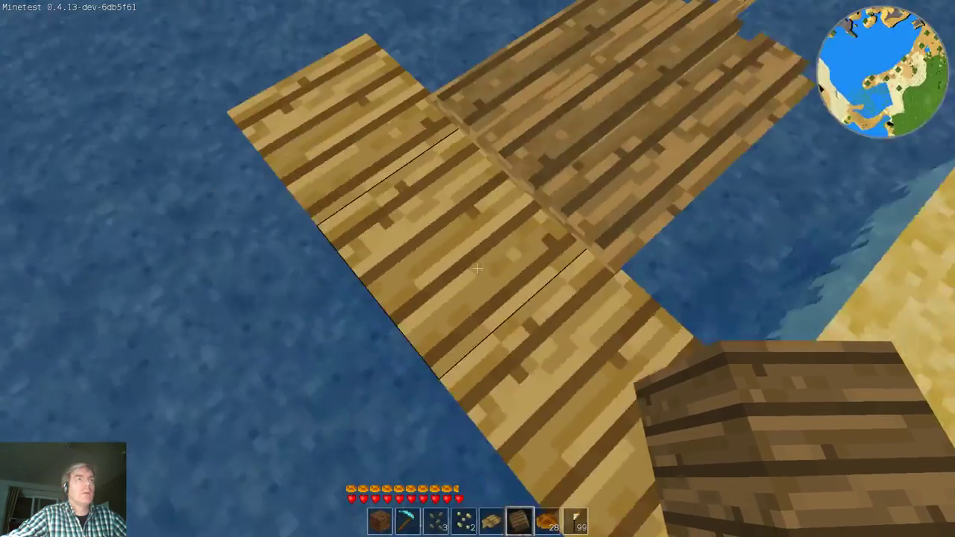
pyautogui.click(478, 268)
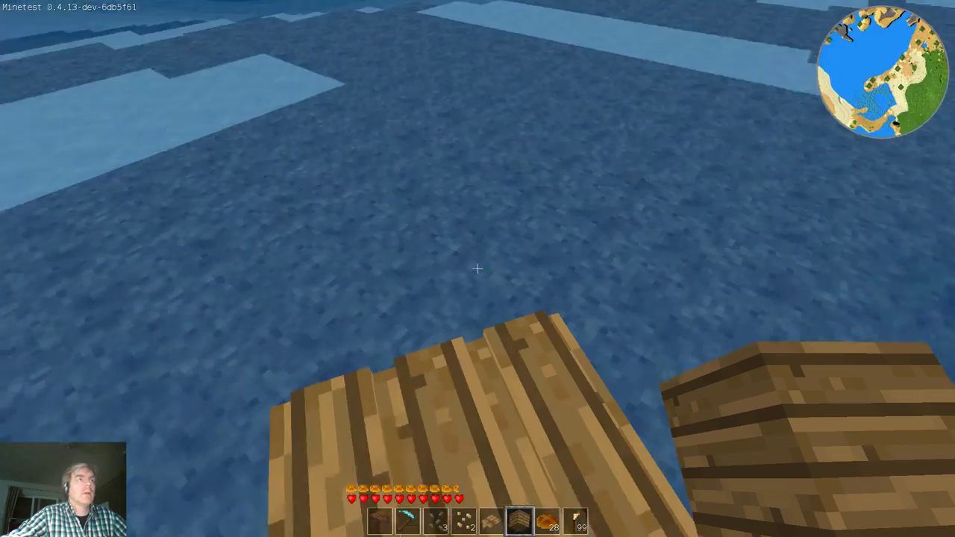
# Step: Cycle the camera to third-person views behind and facing the player seated in the boat
pyautogui.press('F7')
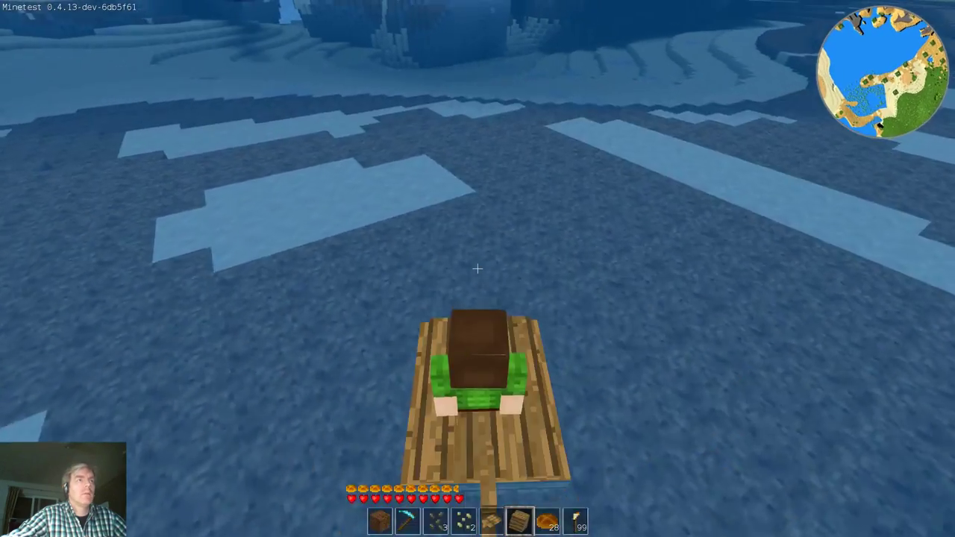
pyautogui.press('F7')
pyautogui.press('F7')
pyautogui.press('F7')
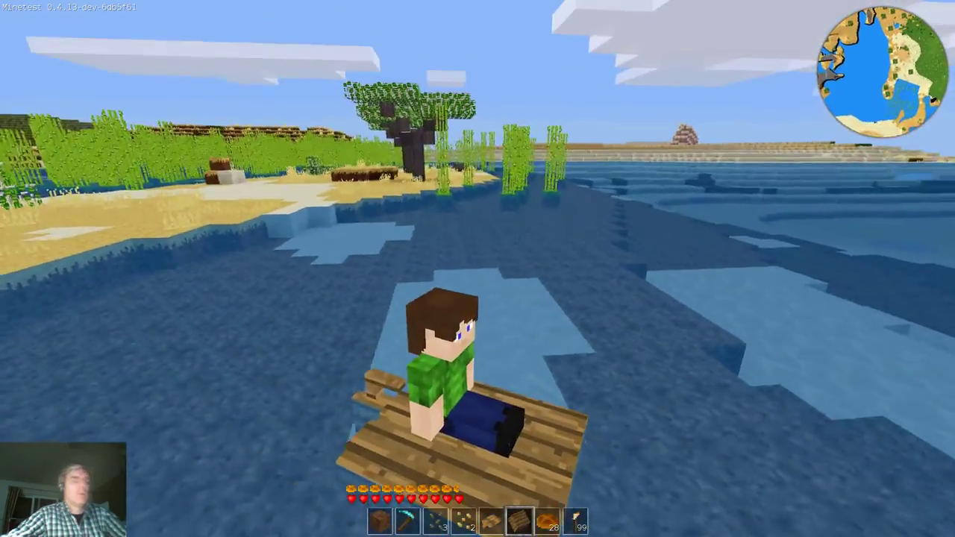